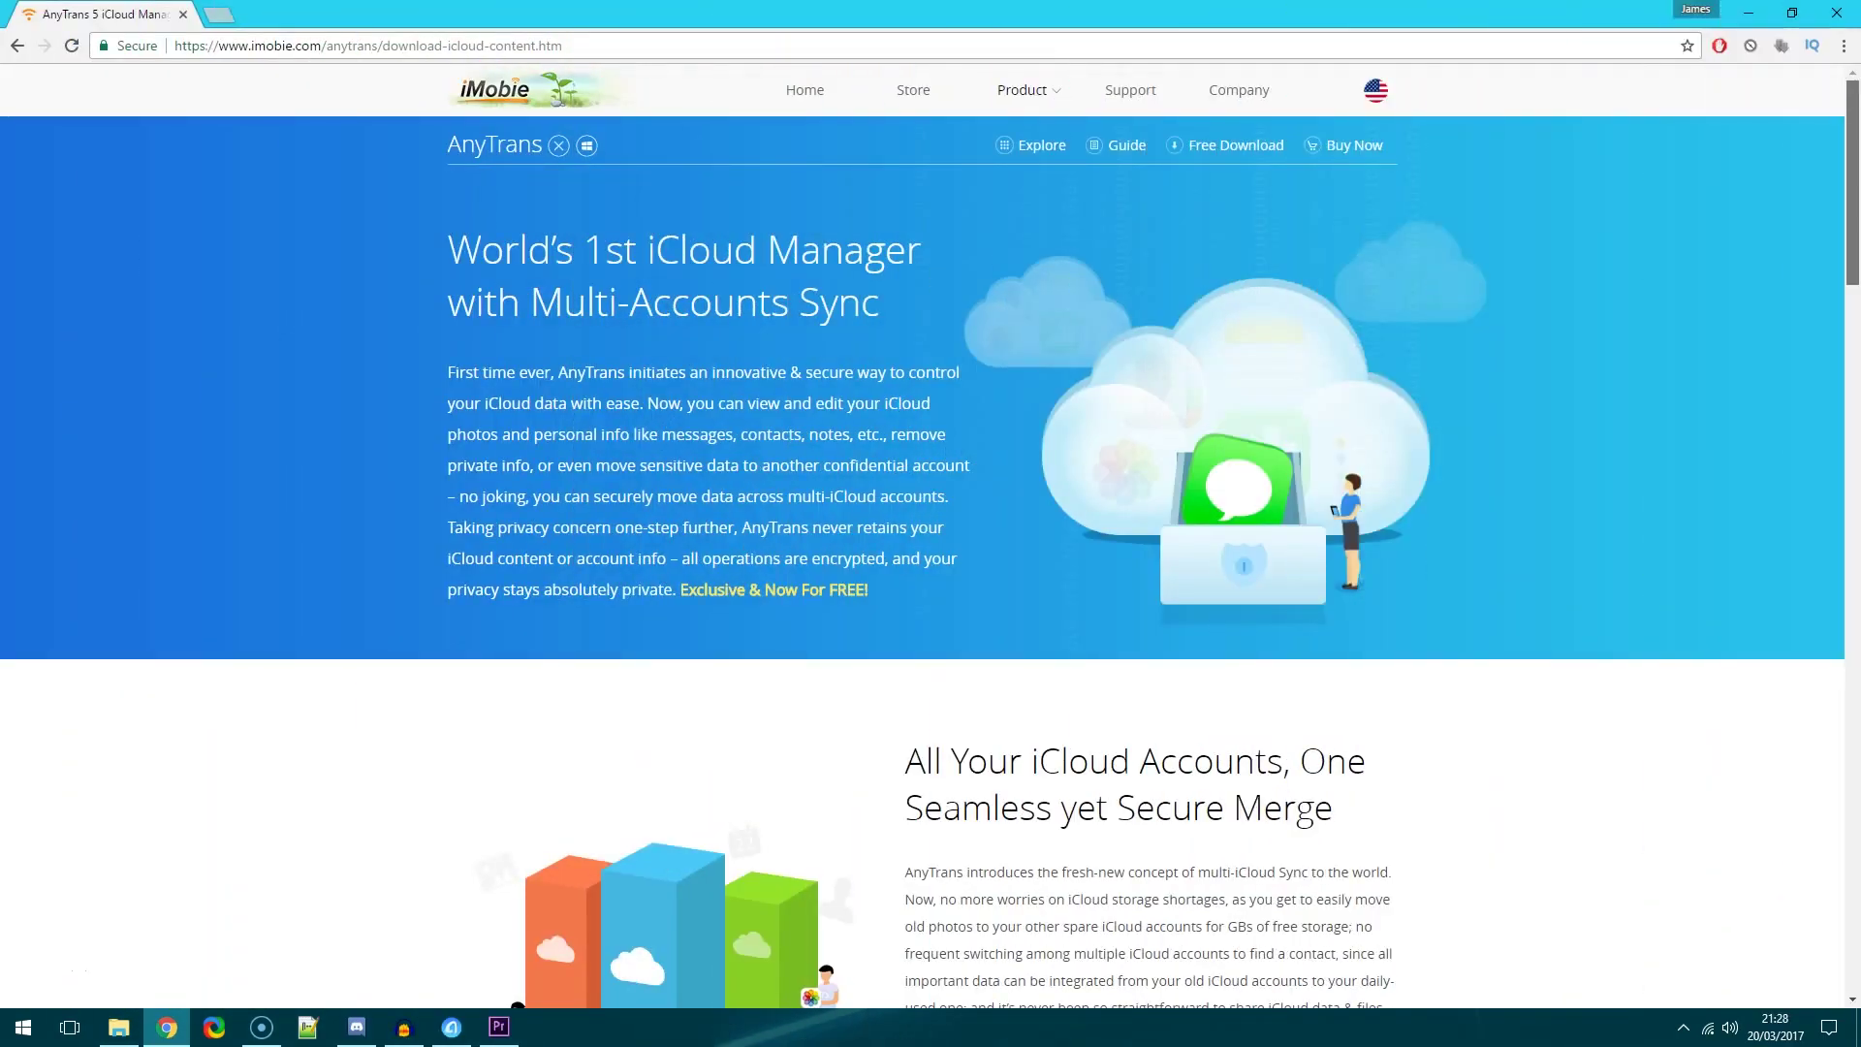
Scroll down through the AnyTrans iCloud manager feature page on imobie.com.
scroll(921, 542, down, 1)
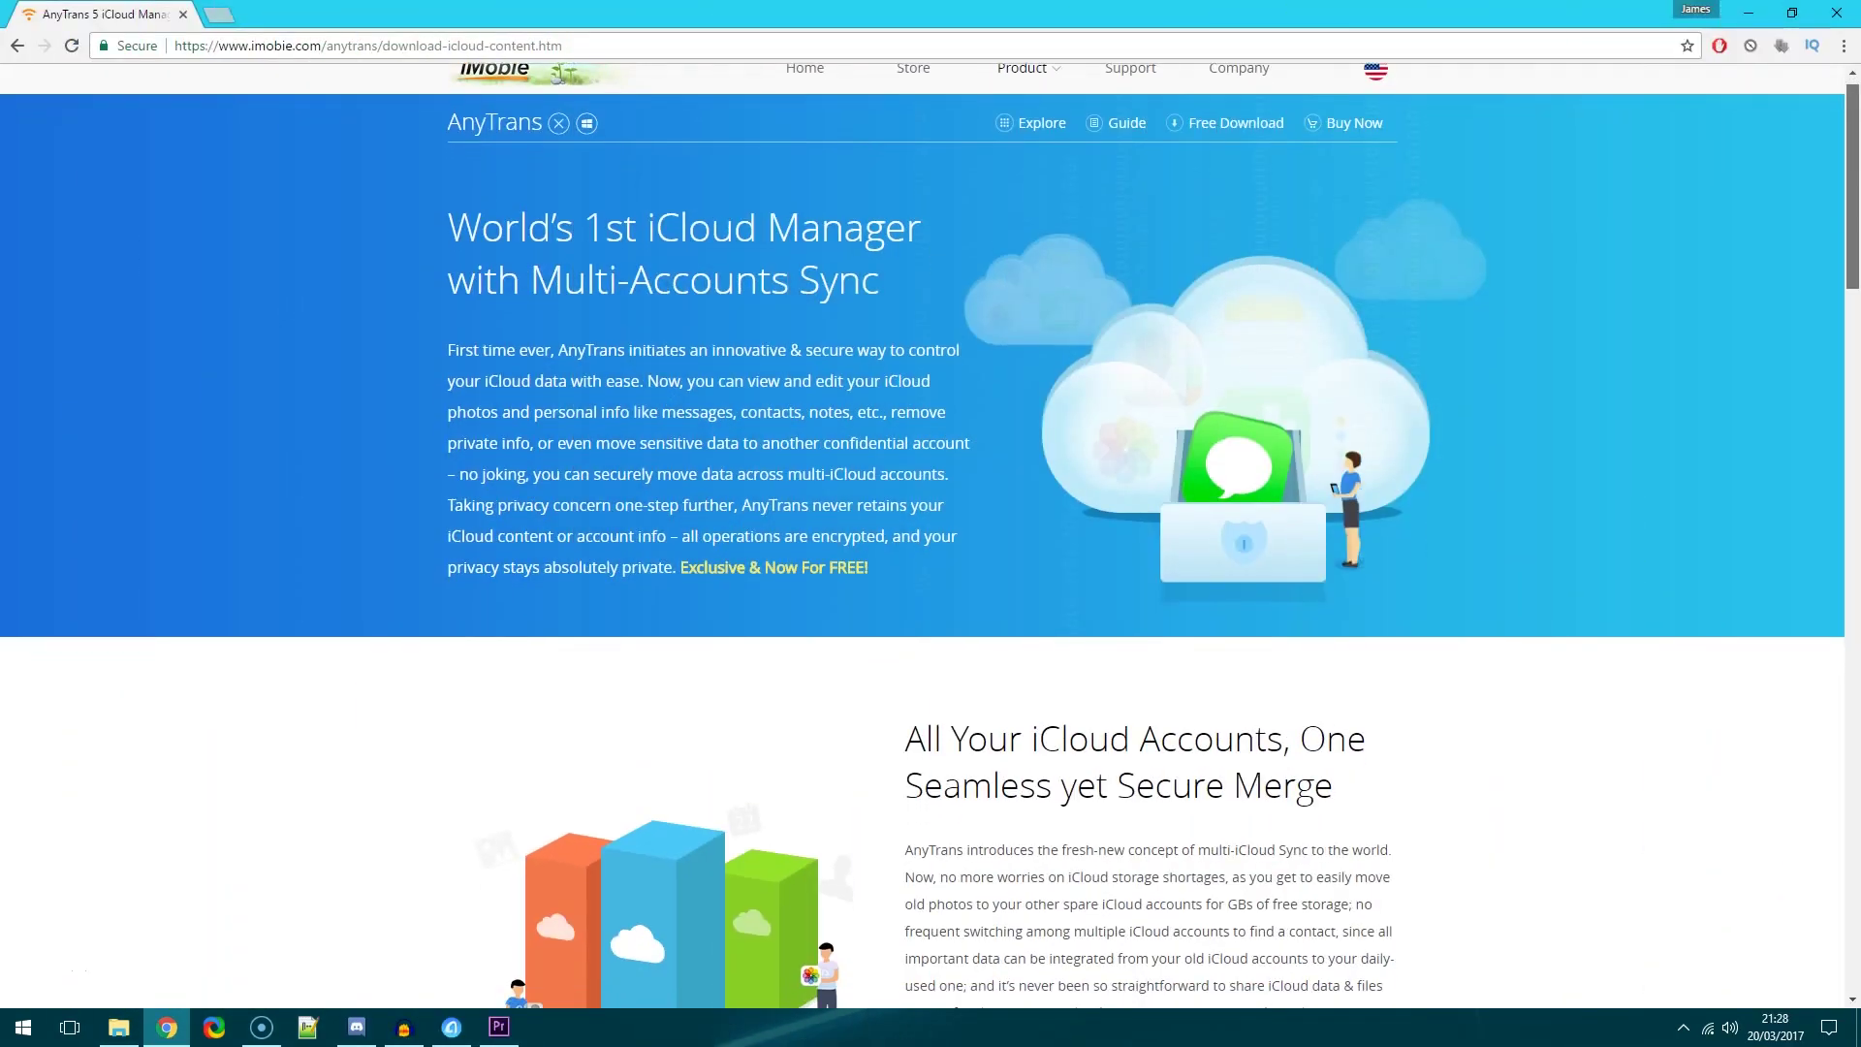
scroll(920, 543, down, 2)
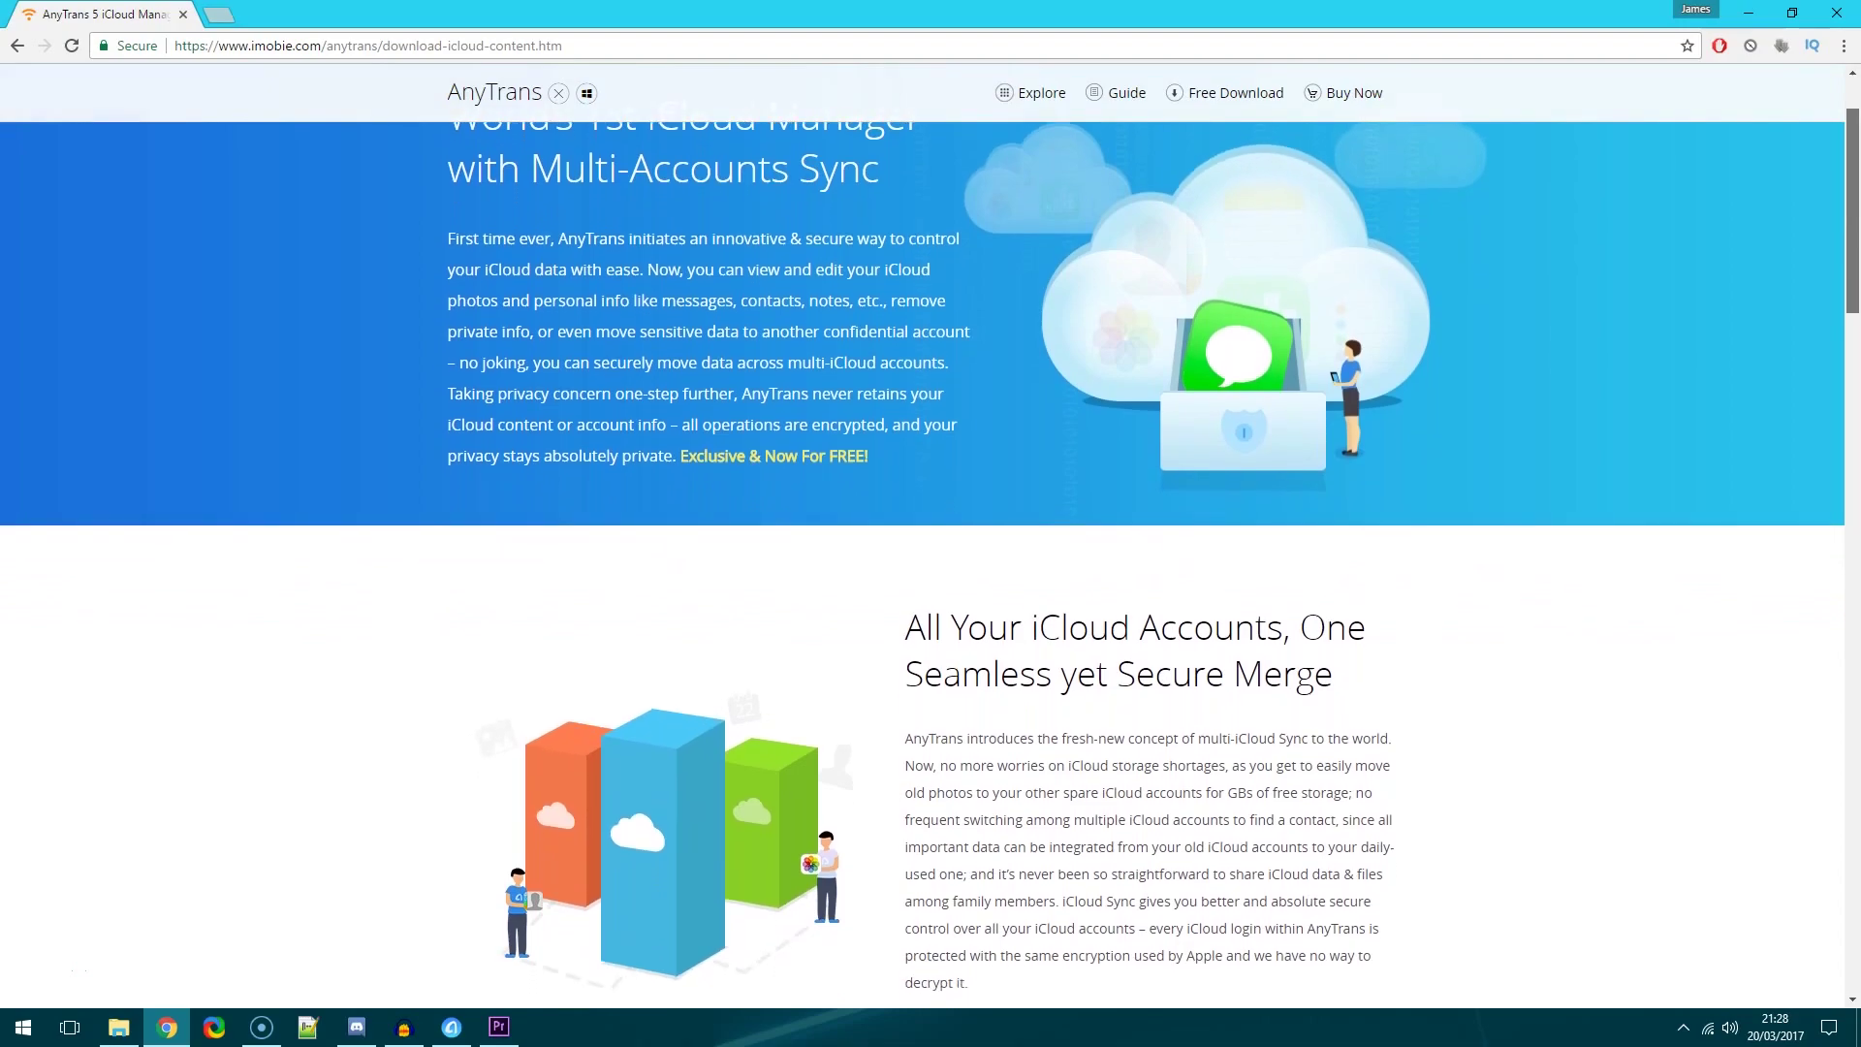
scroll(921, 542, down, 2)
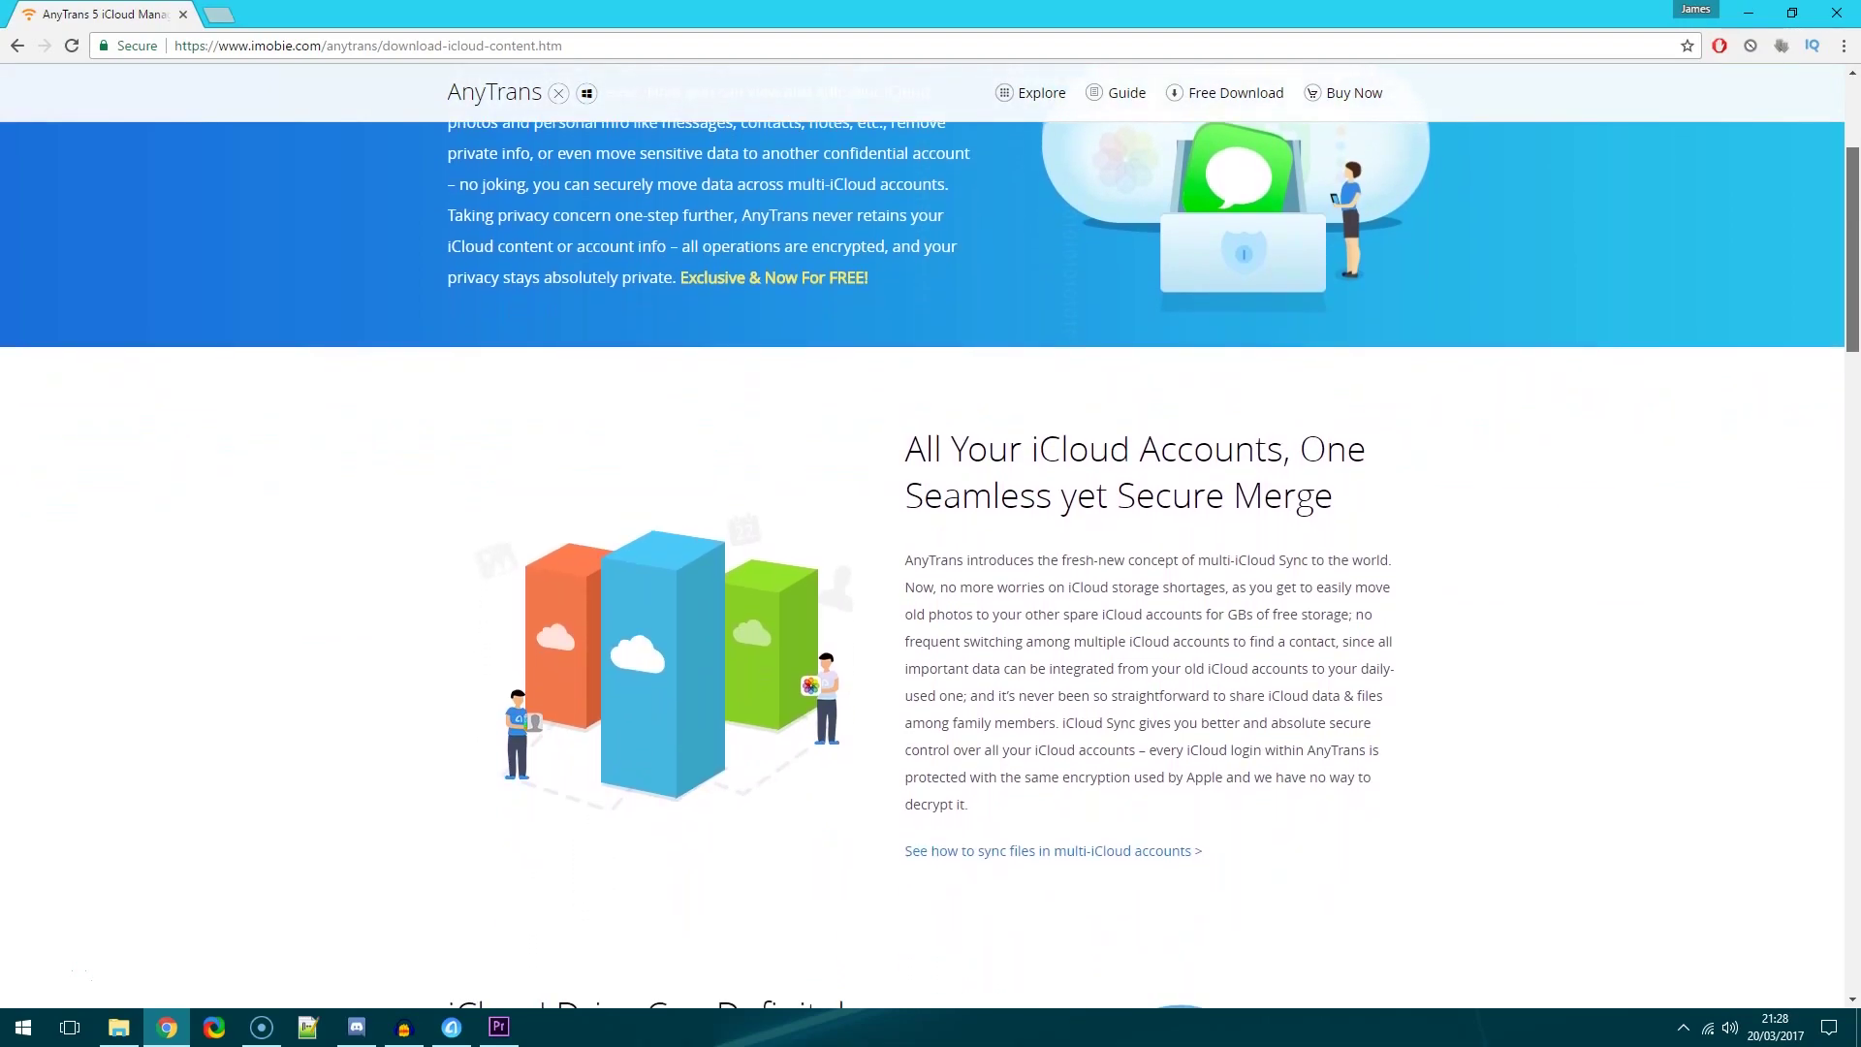
scroll(921, 543, down, 2)
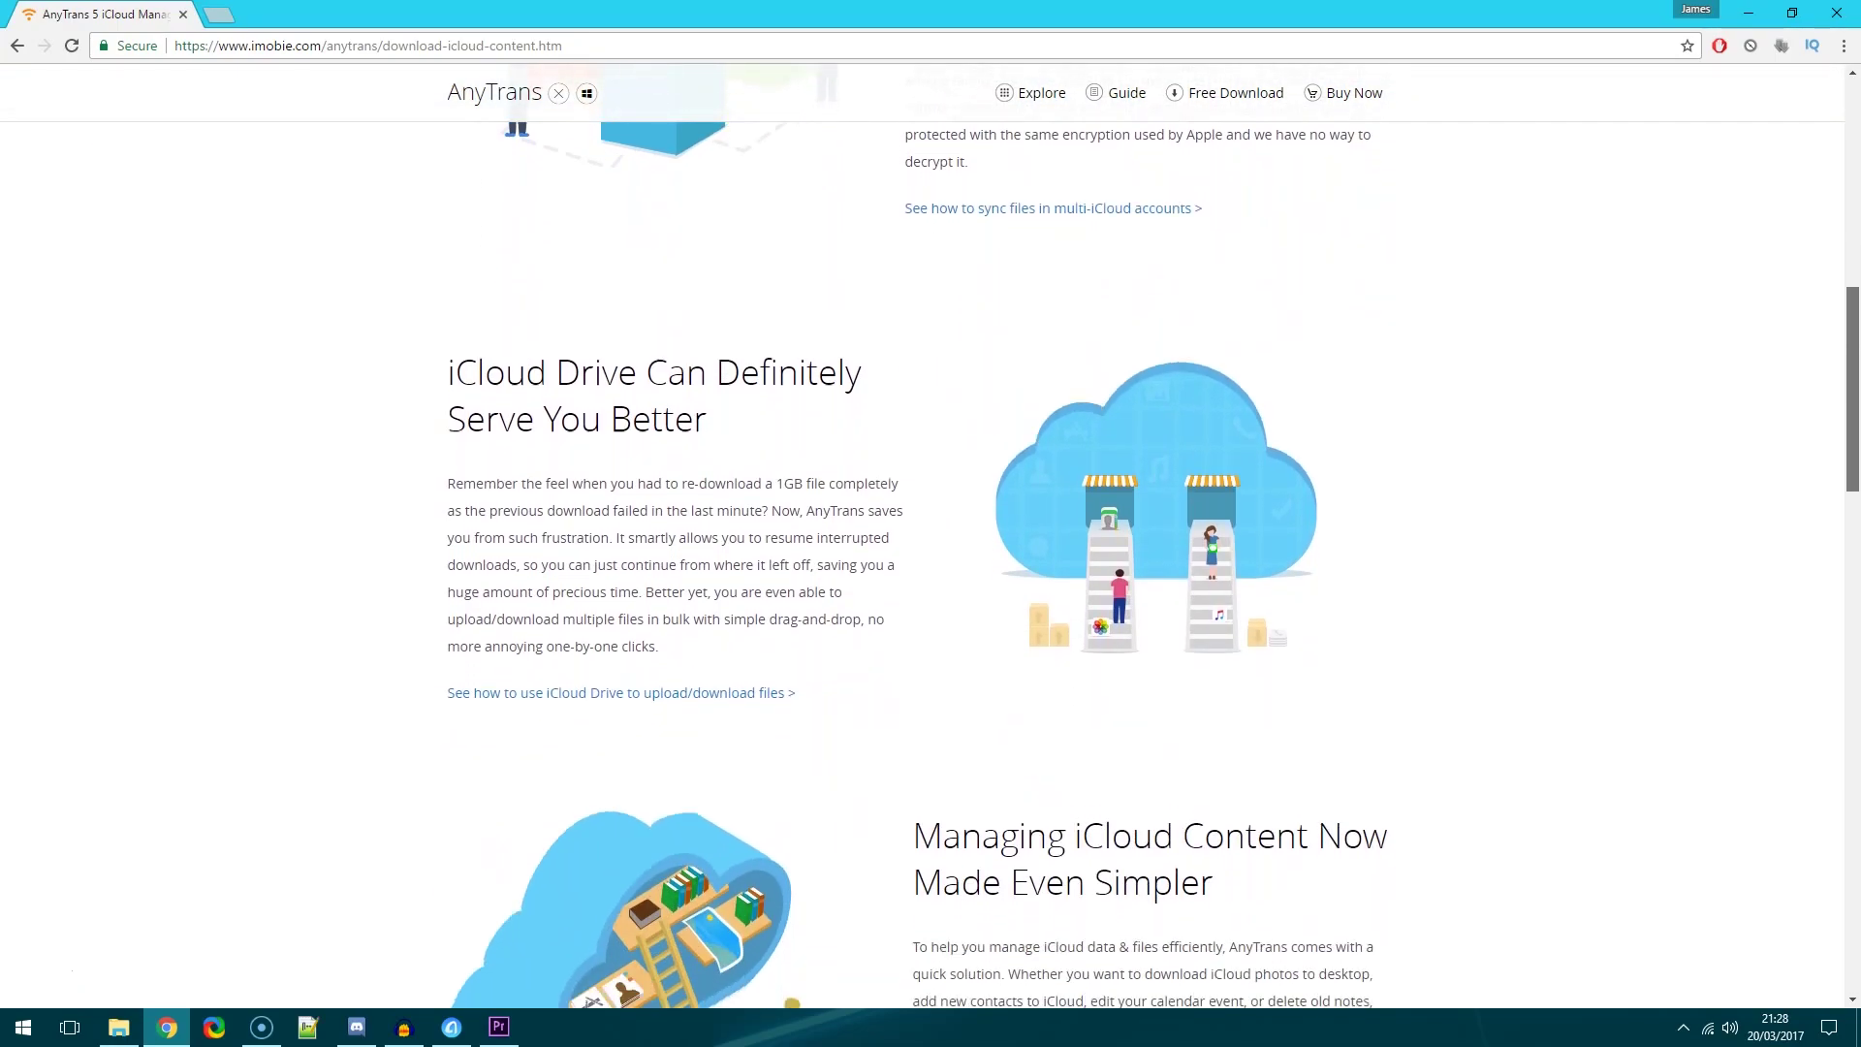
scroll(921, 543, down, 3)
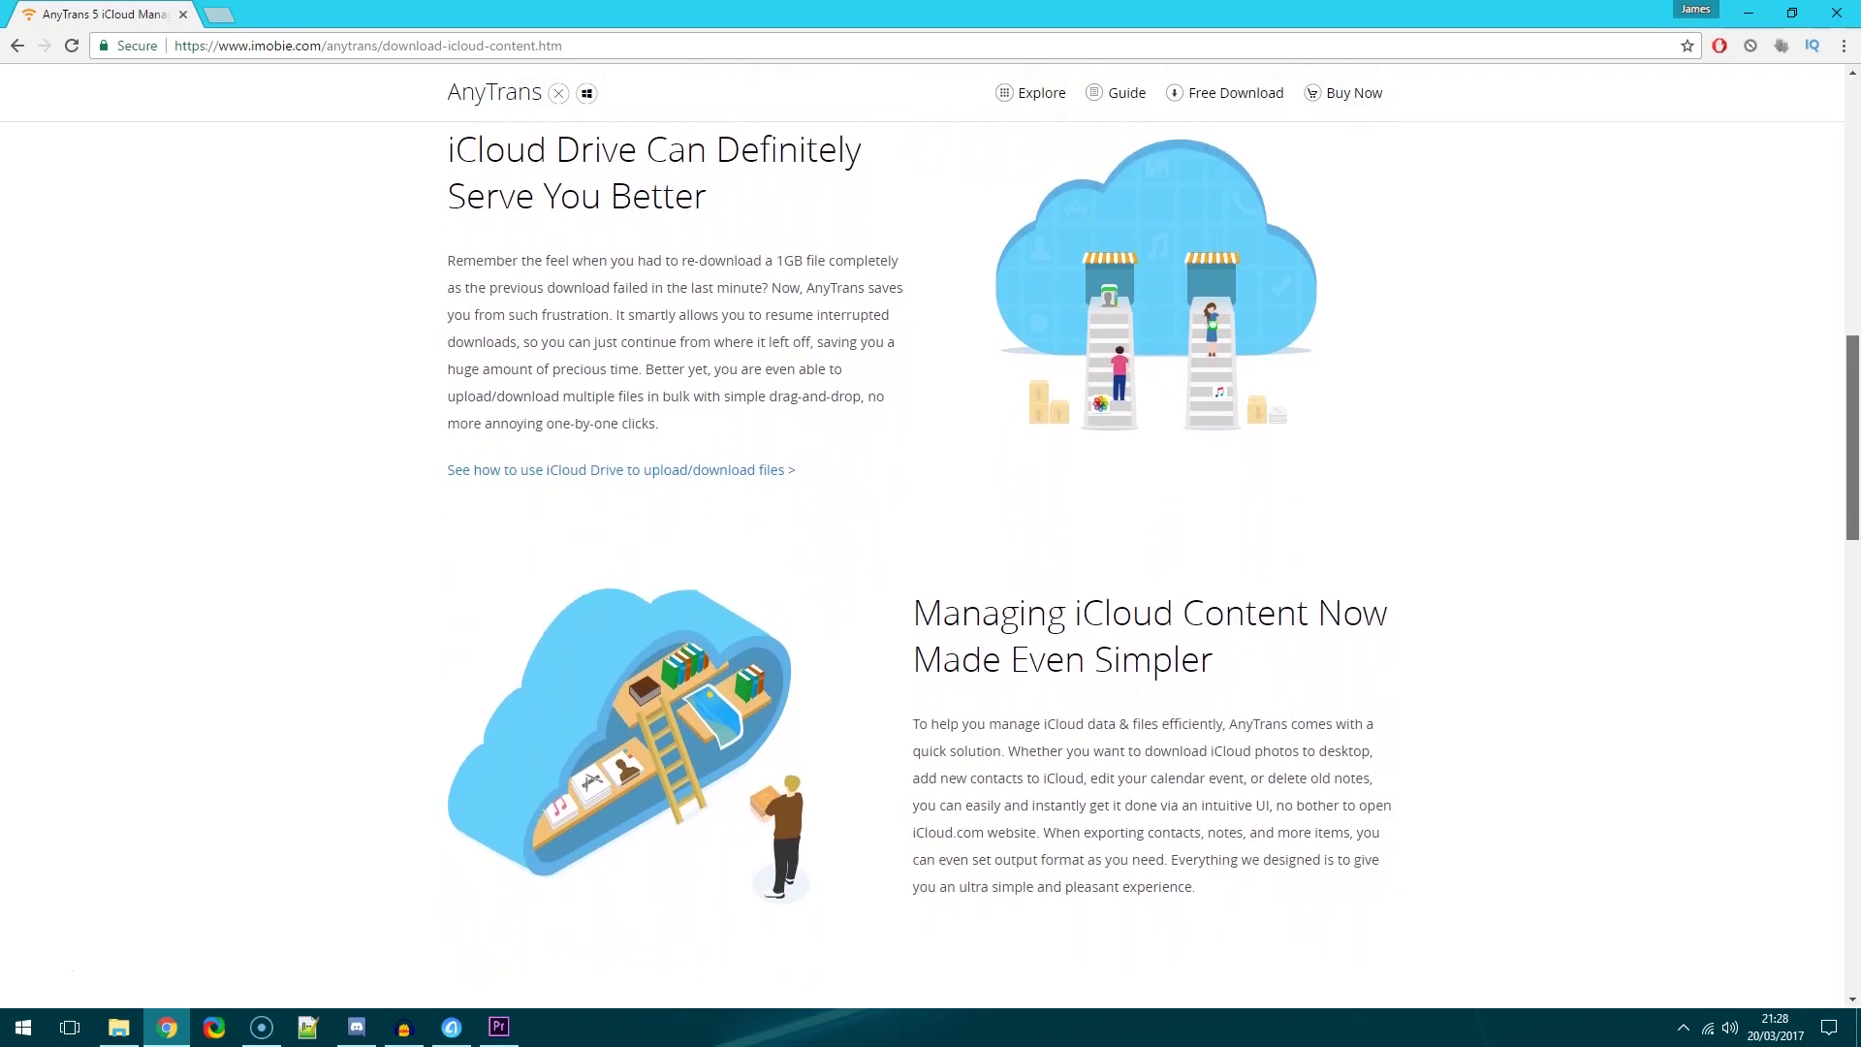
scroll(920, 542, down, 3)
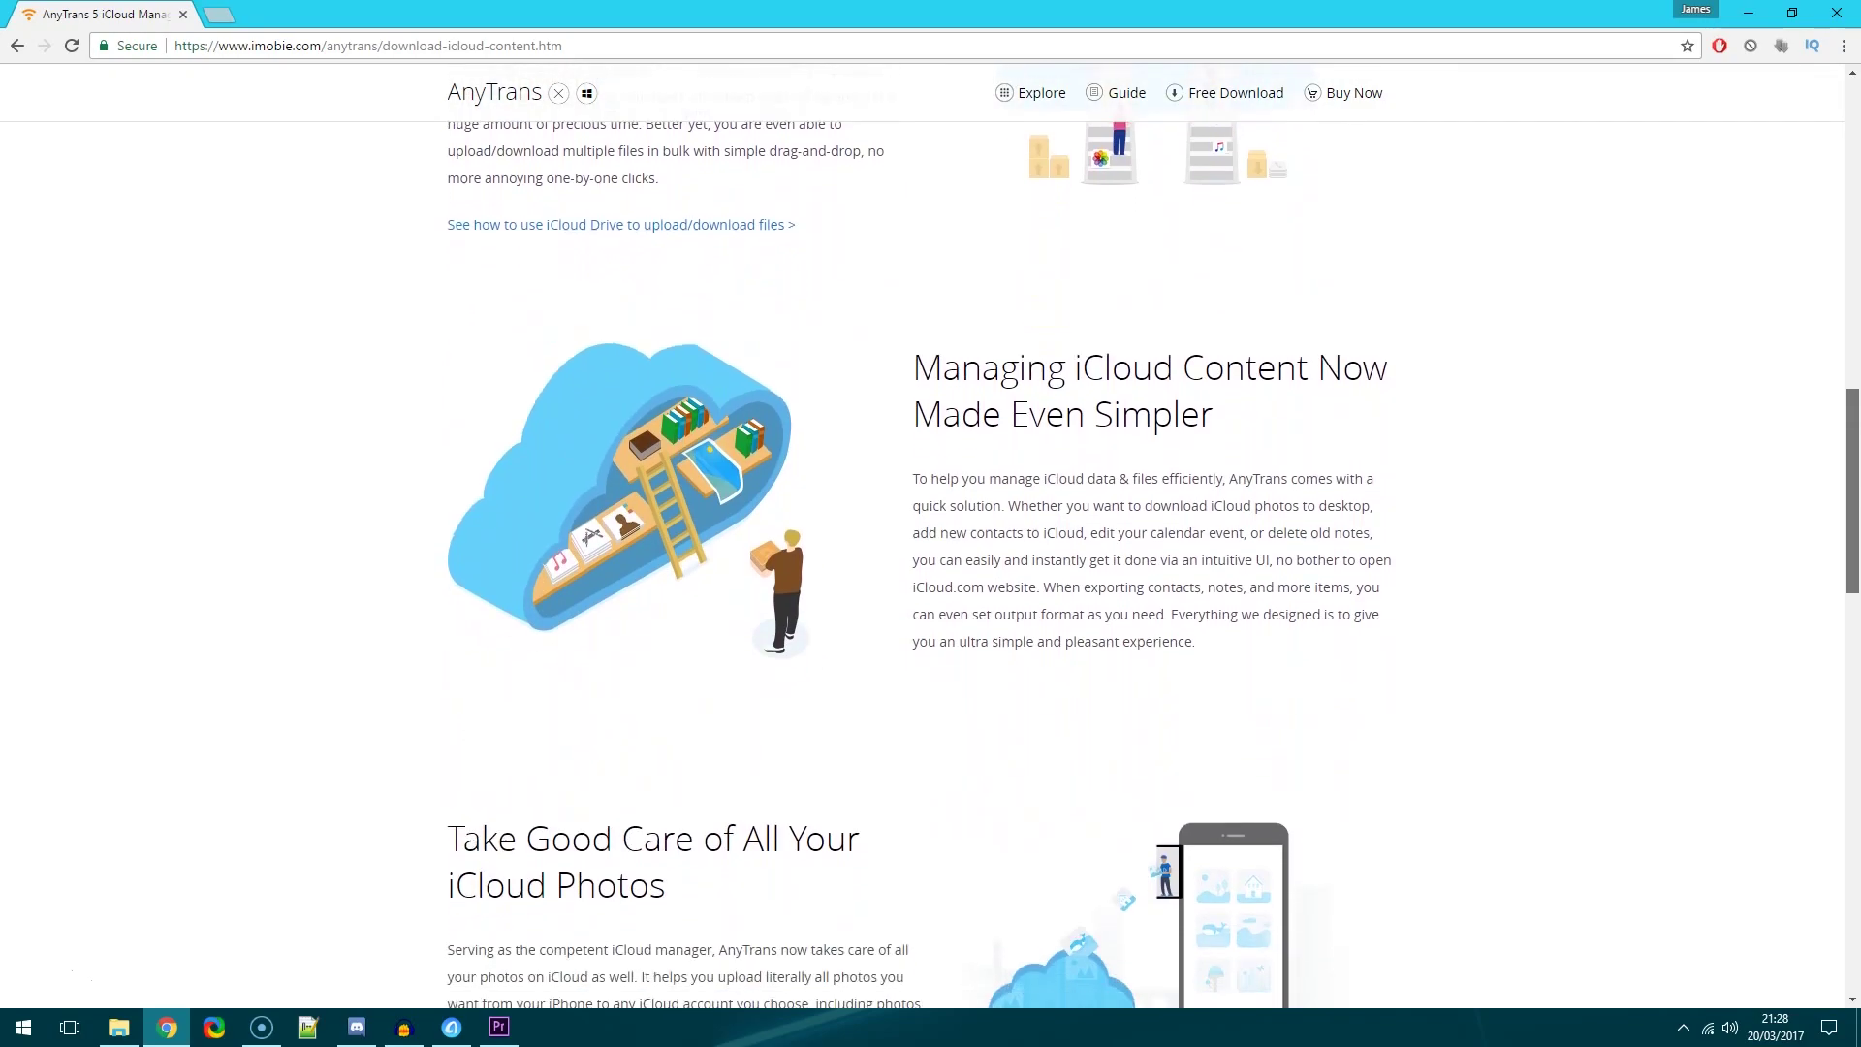
scroll(921, 543, down, 3)
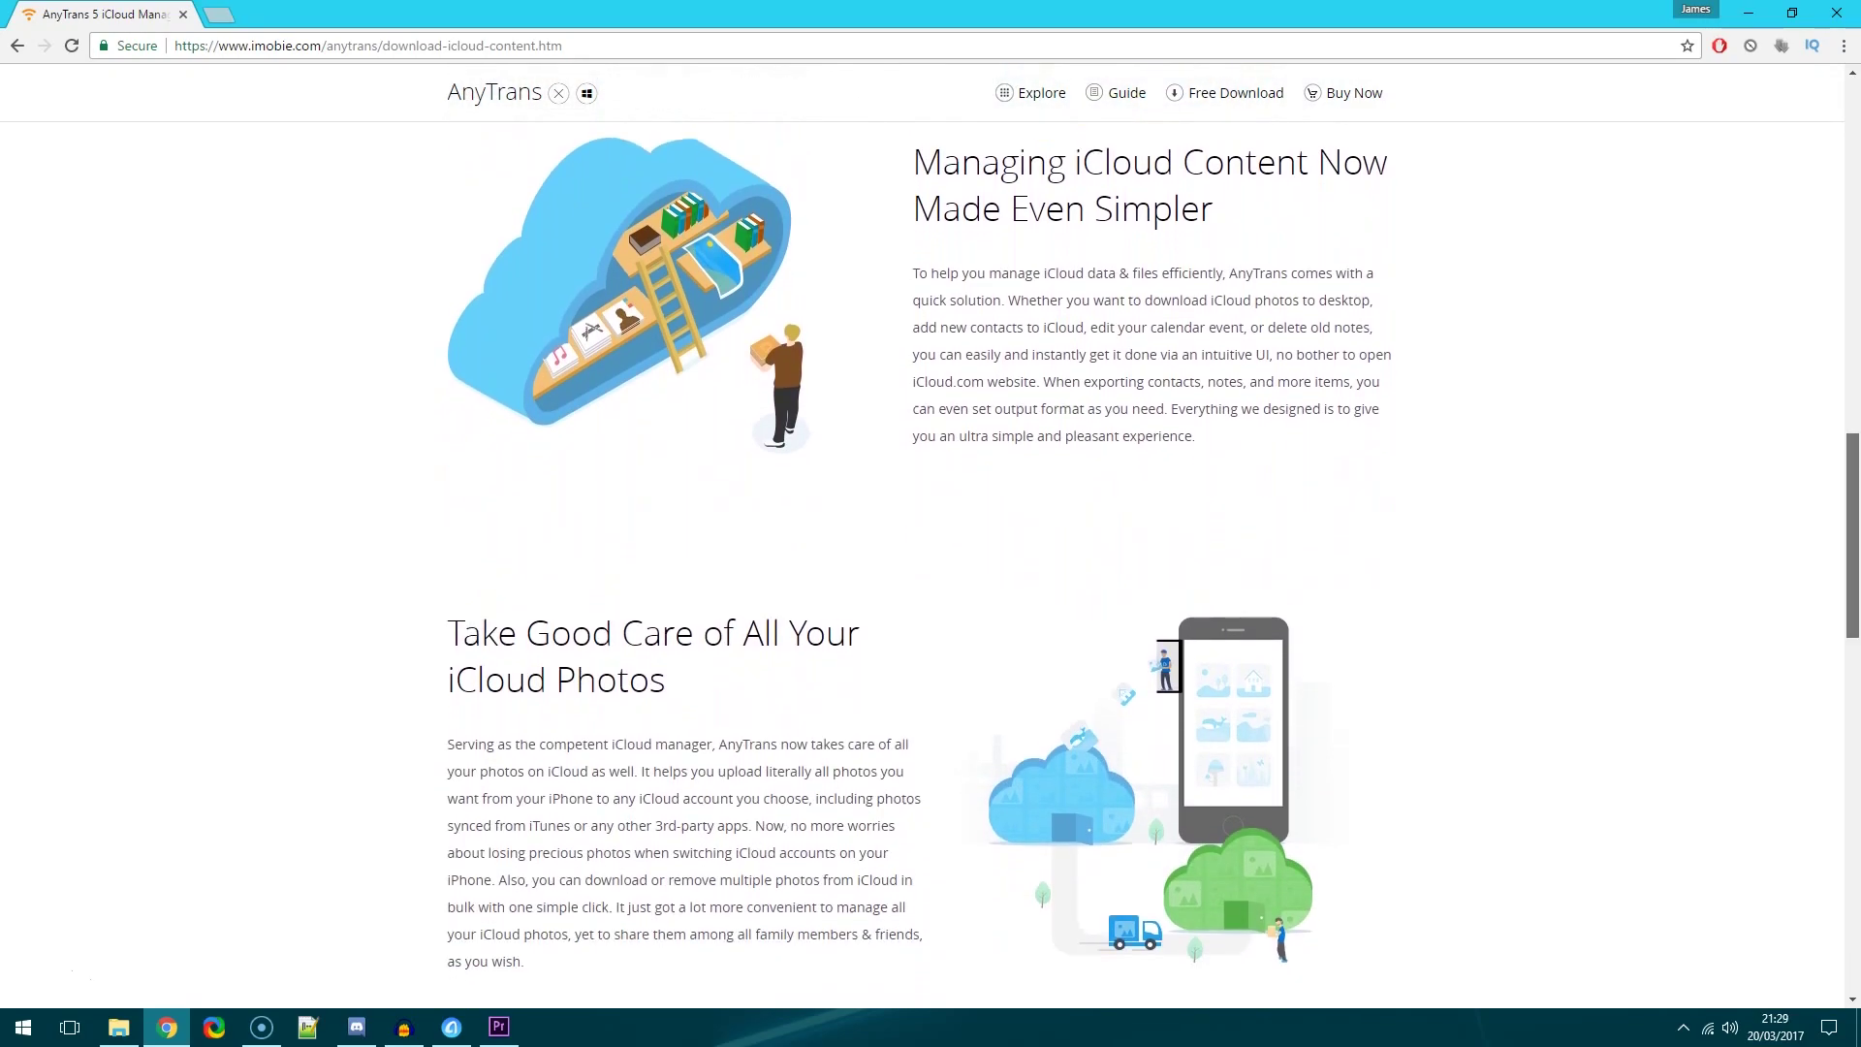
scroll(921, 543, down, 3)
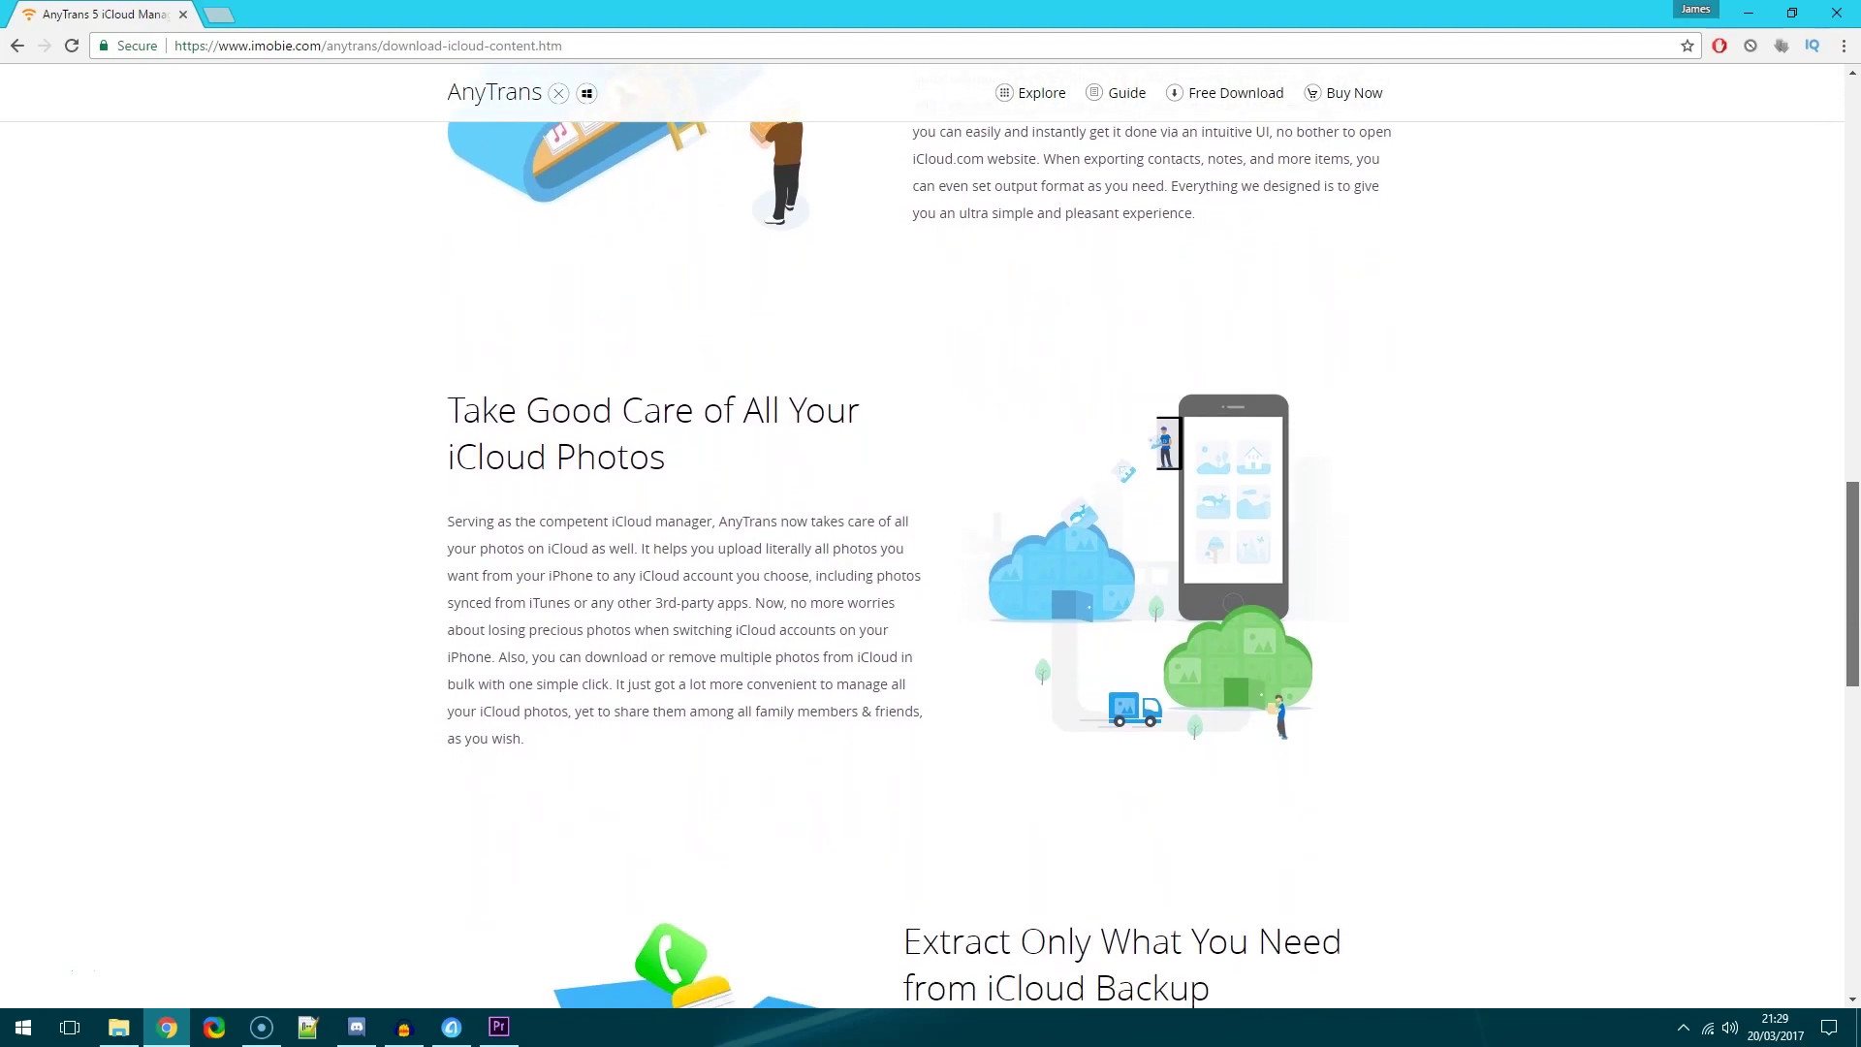
scroll(921, 543, down, 3)
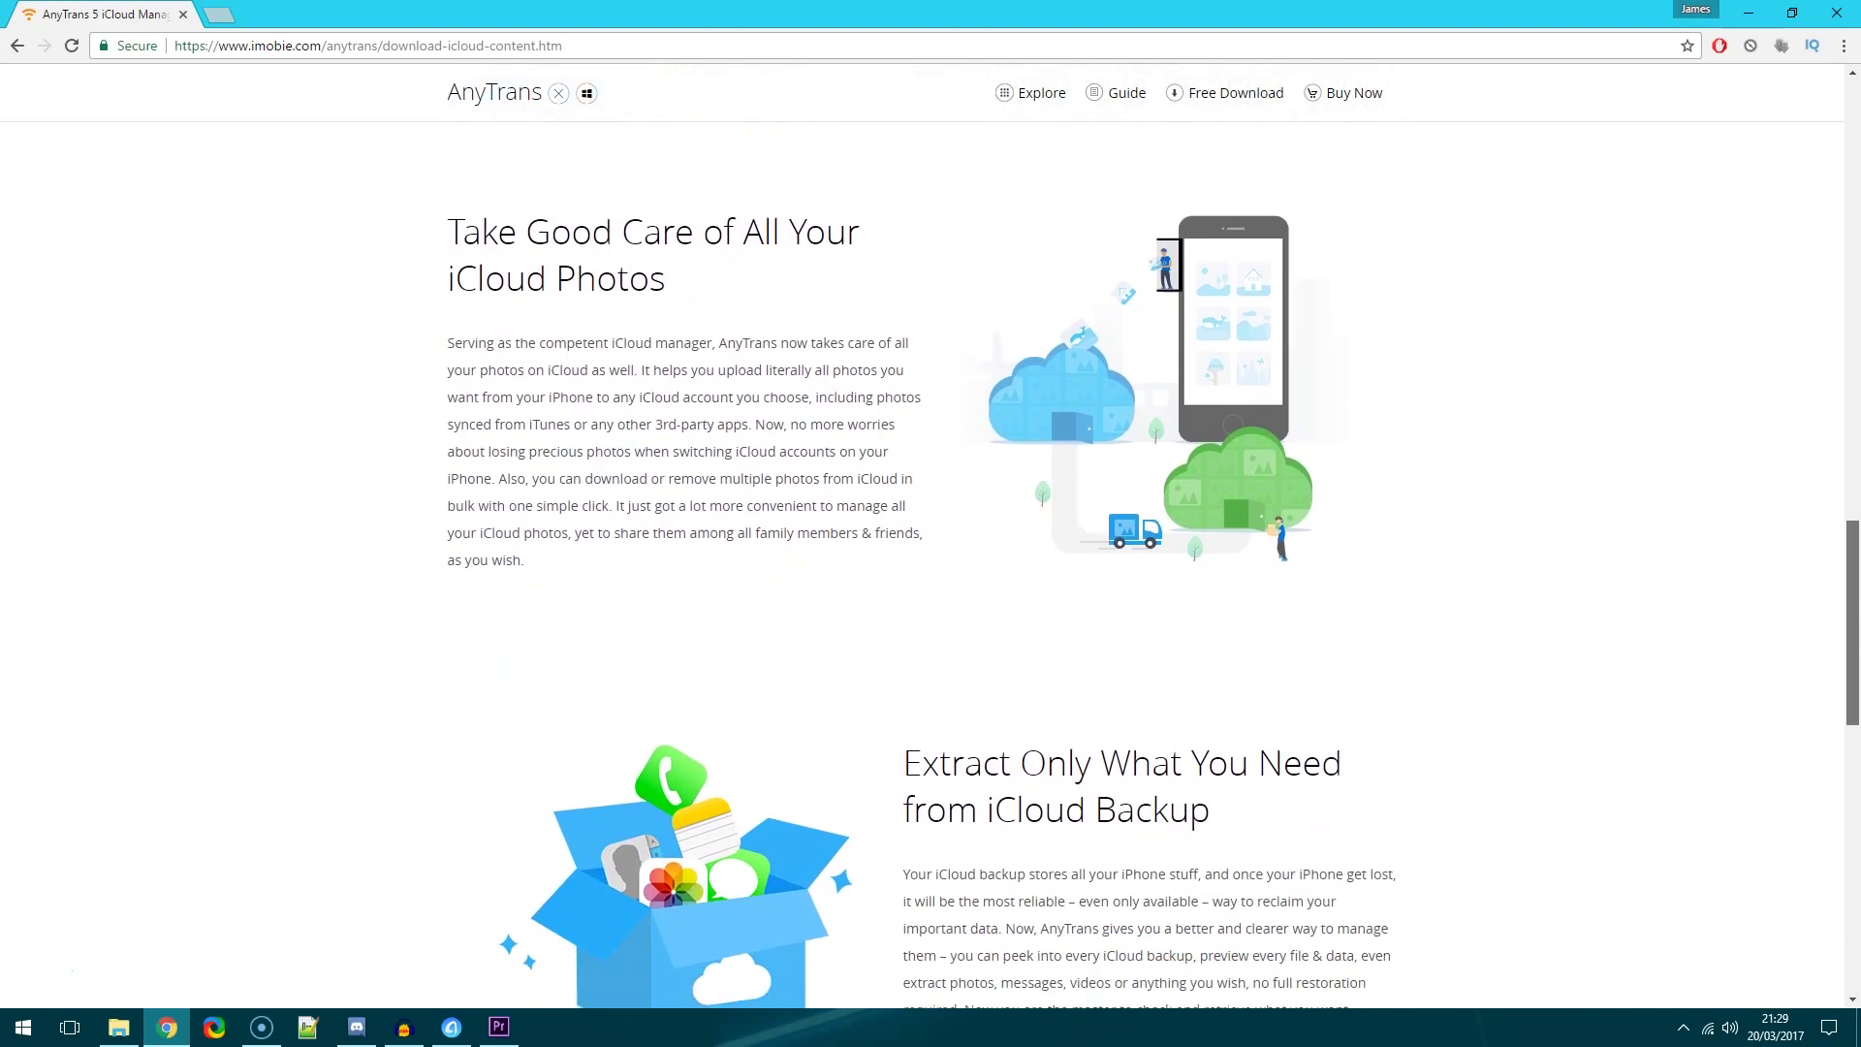
scroll(921, 543, down, 3)
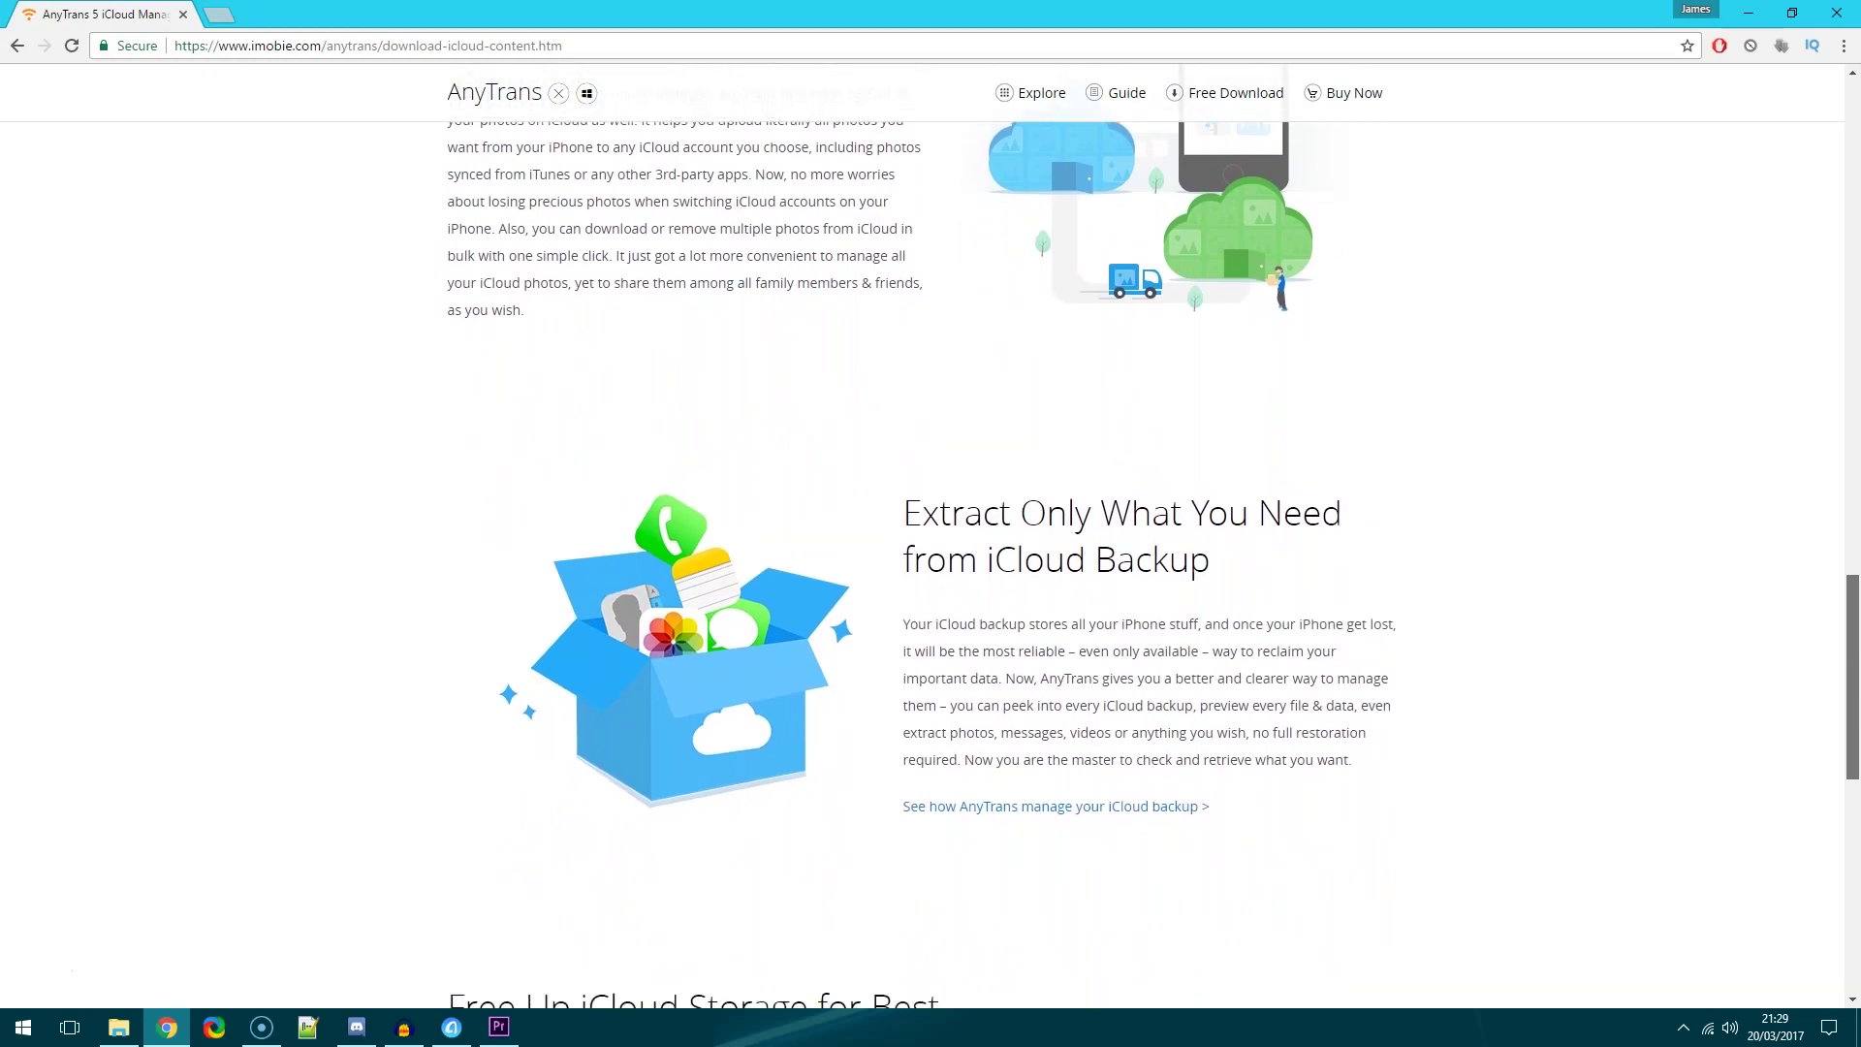
scroll(920, 543, down, 3)
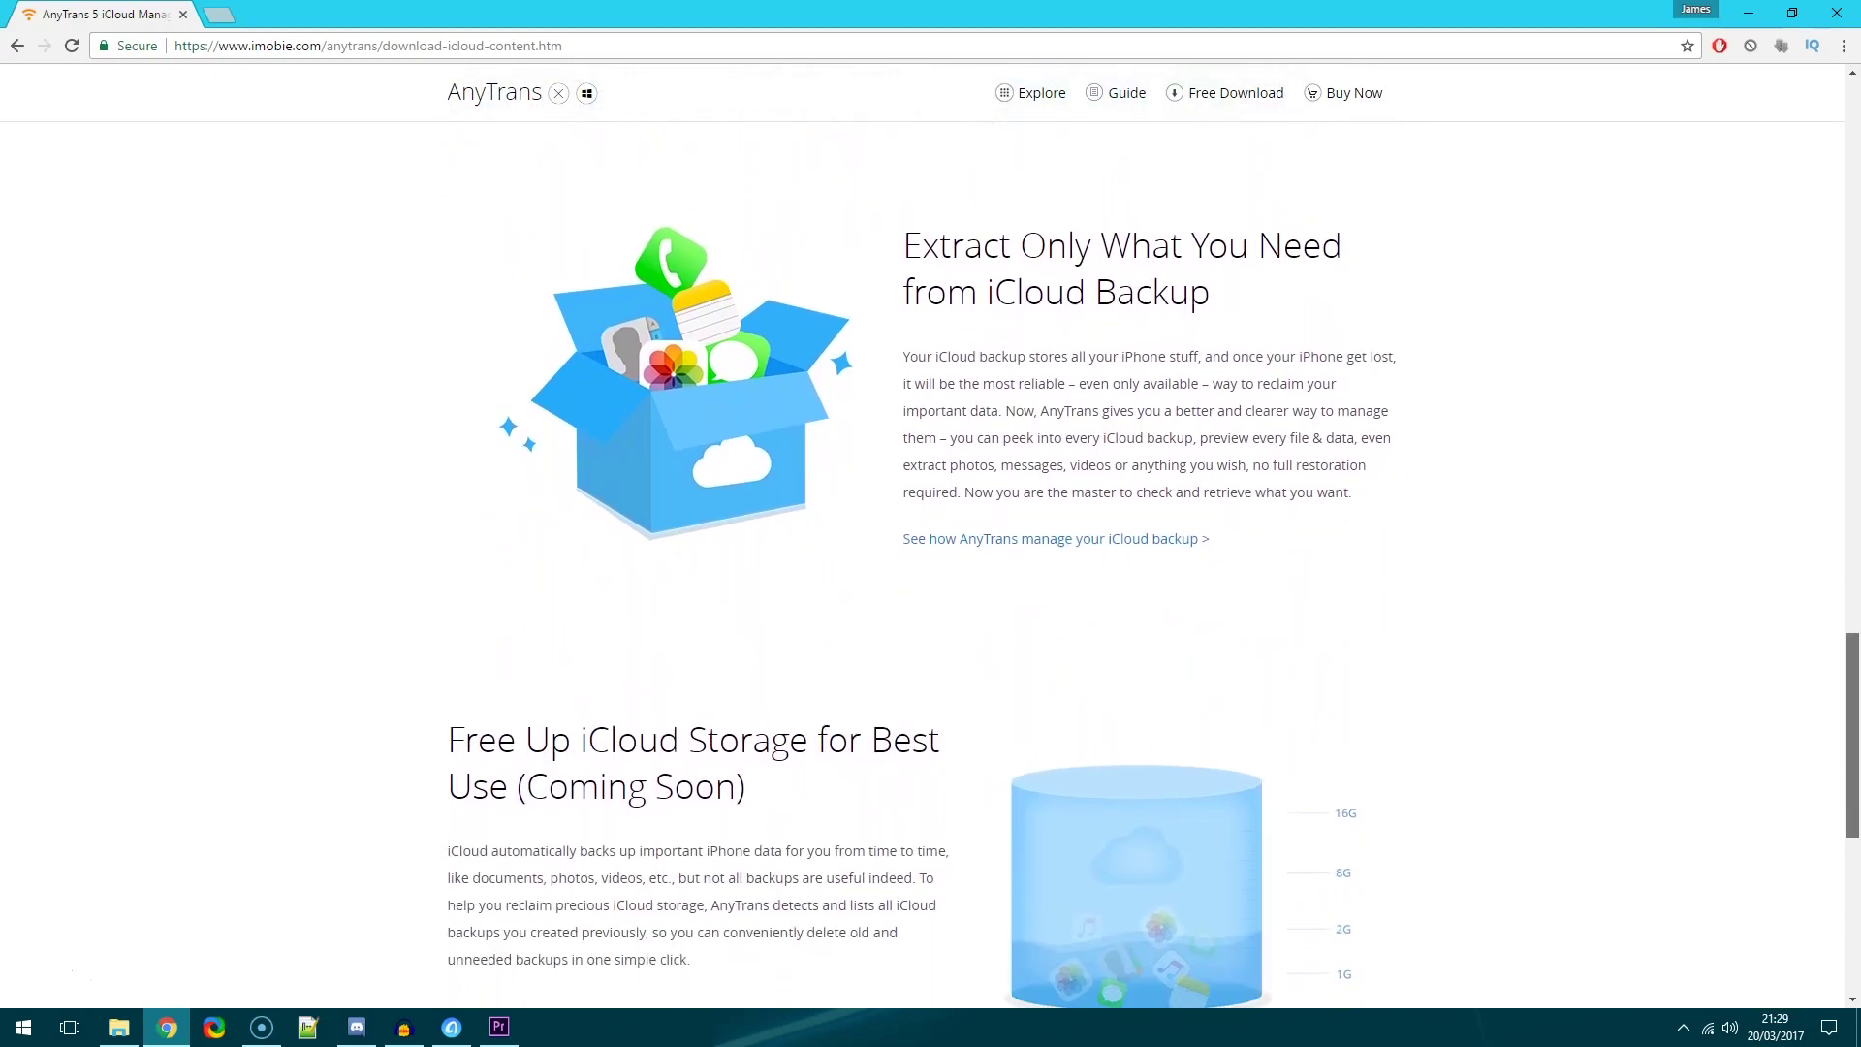
scroll(921, 543, down, 2)
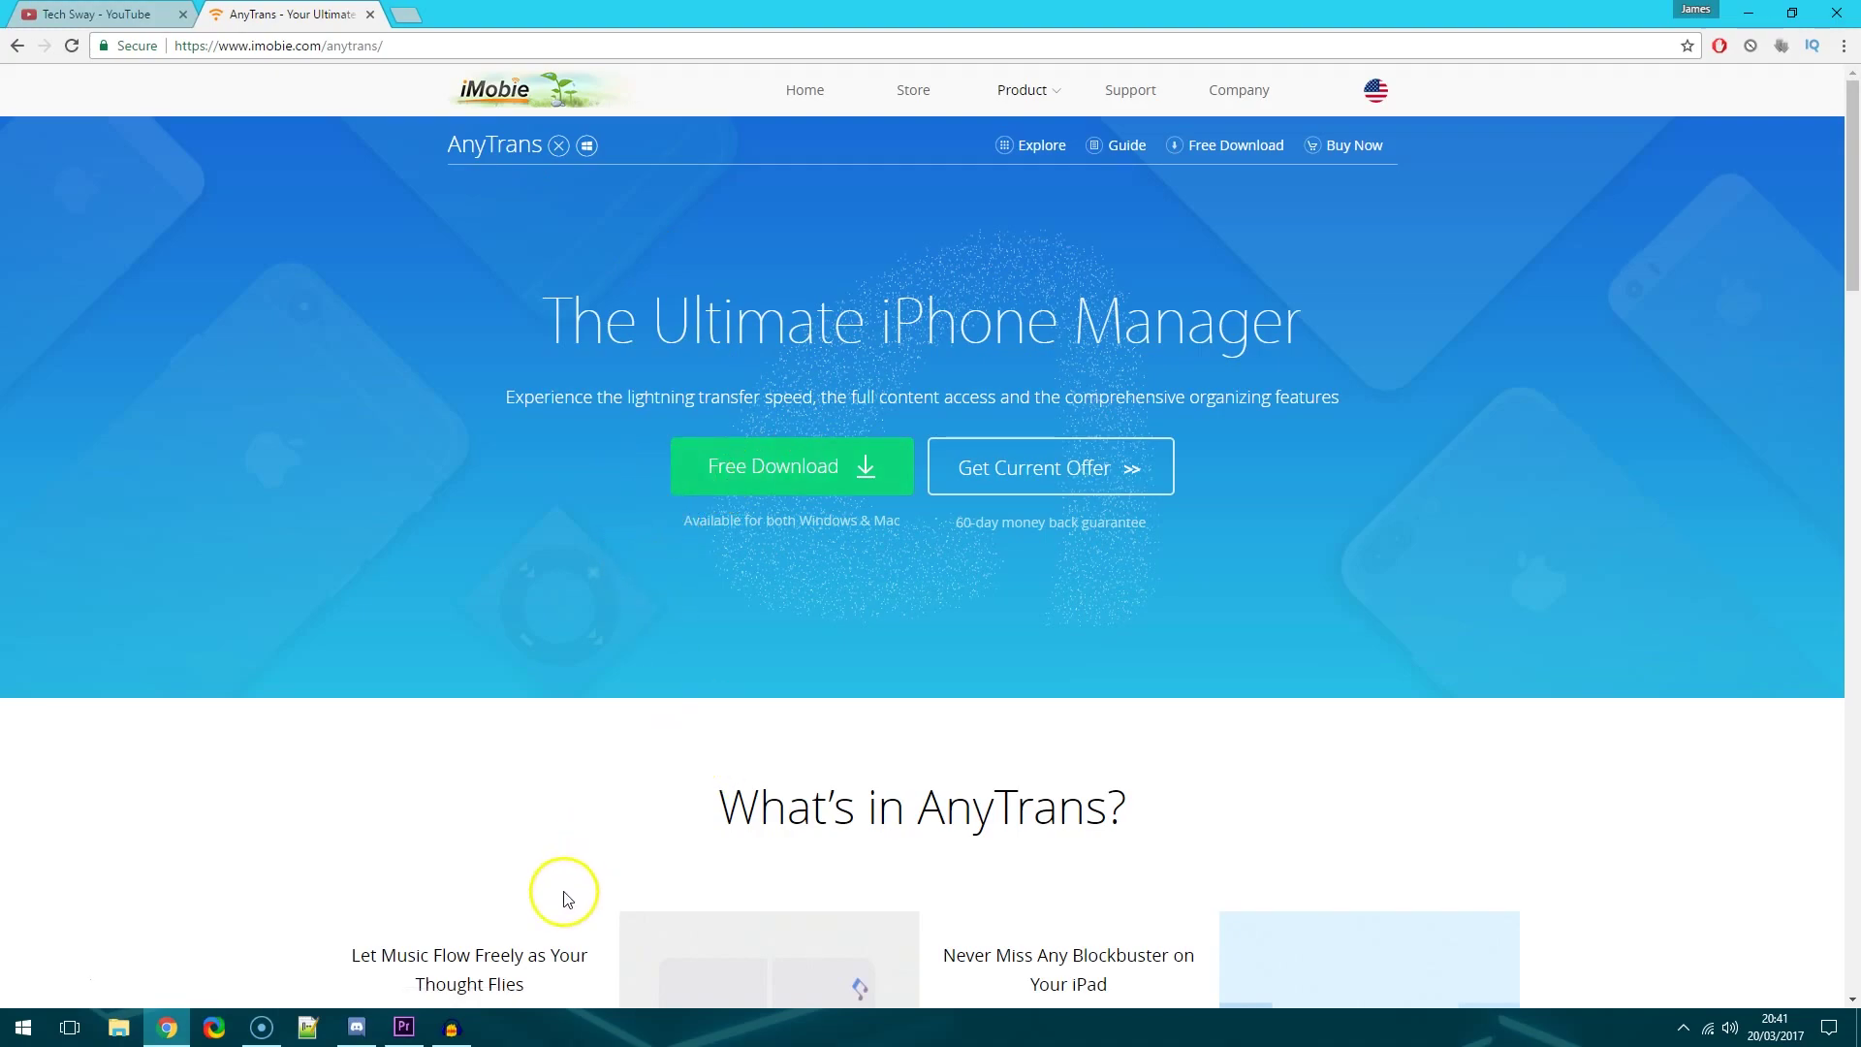
Search the Start menu for 'an' to launch AnyTrans.
key(super)
text(an)
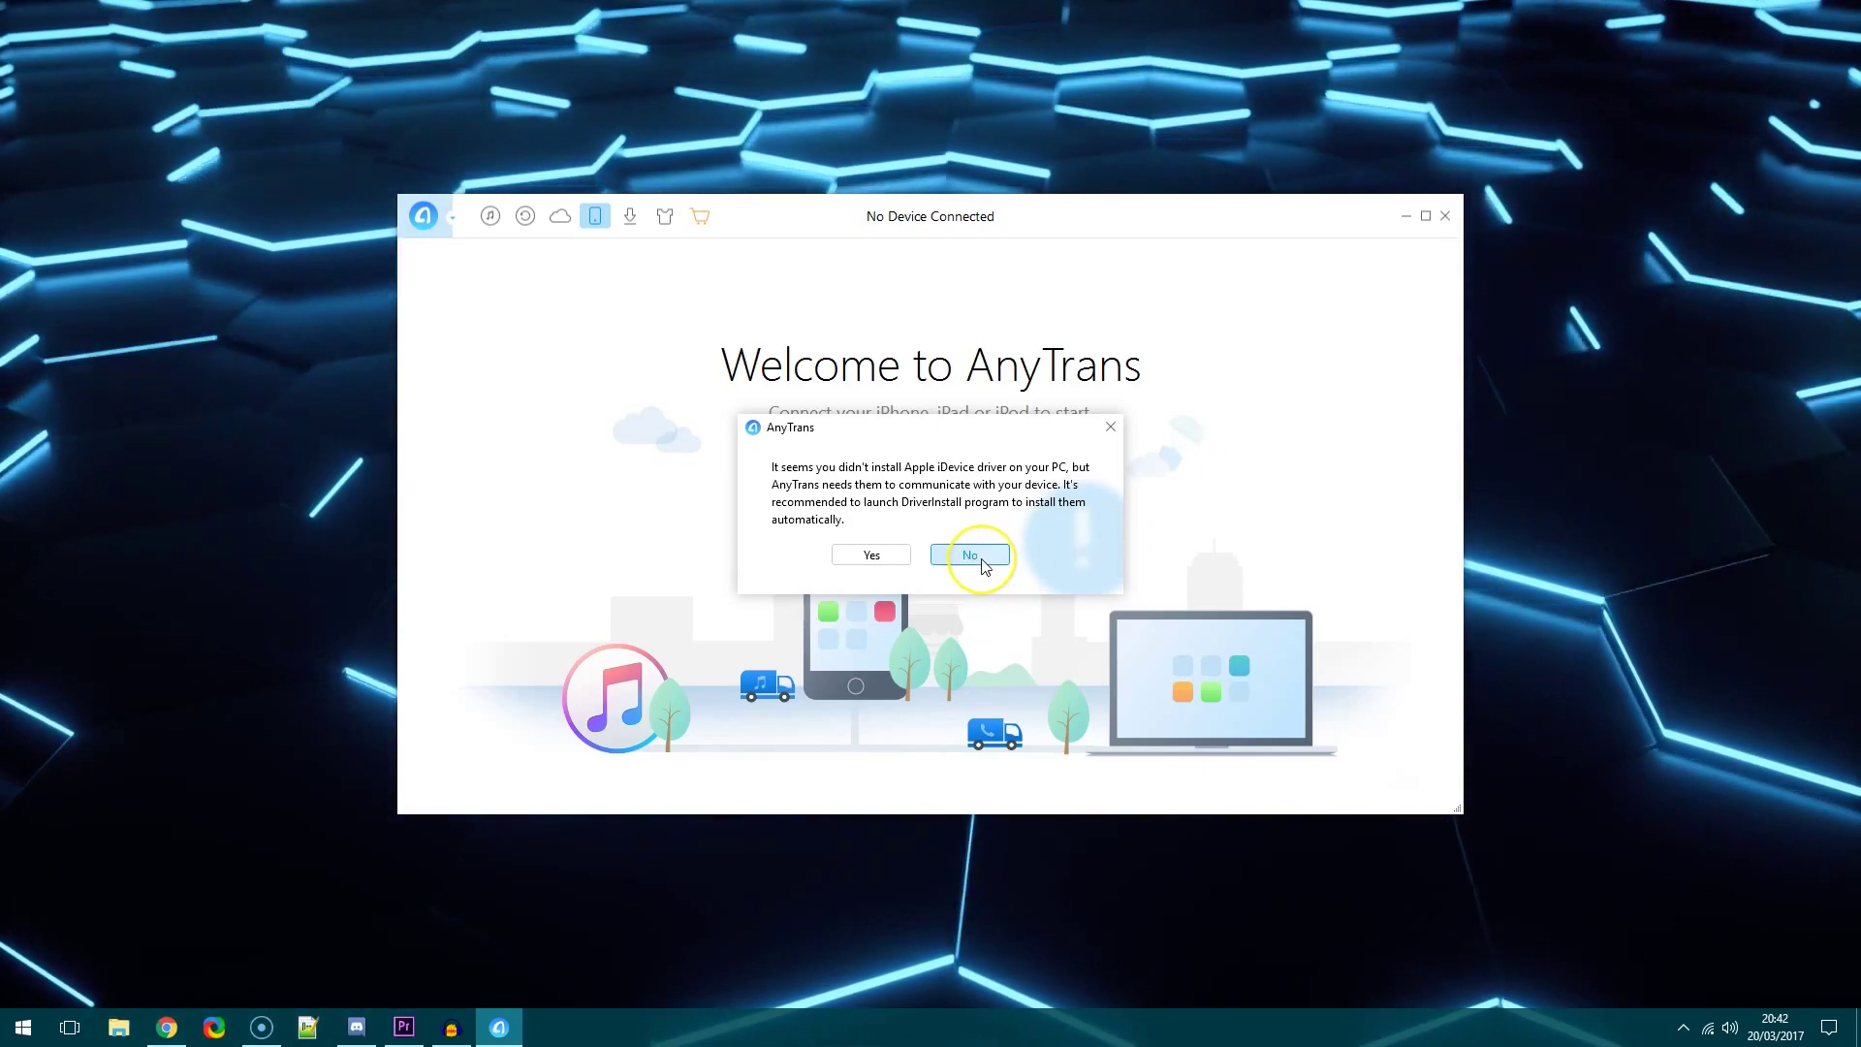
Decline the Apple driver install, open iCloud Content, and begin entering the Apple ID.
click(970, 556)
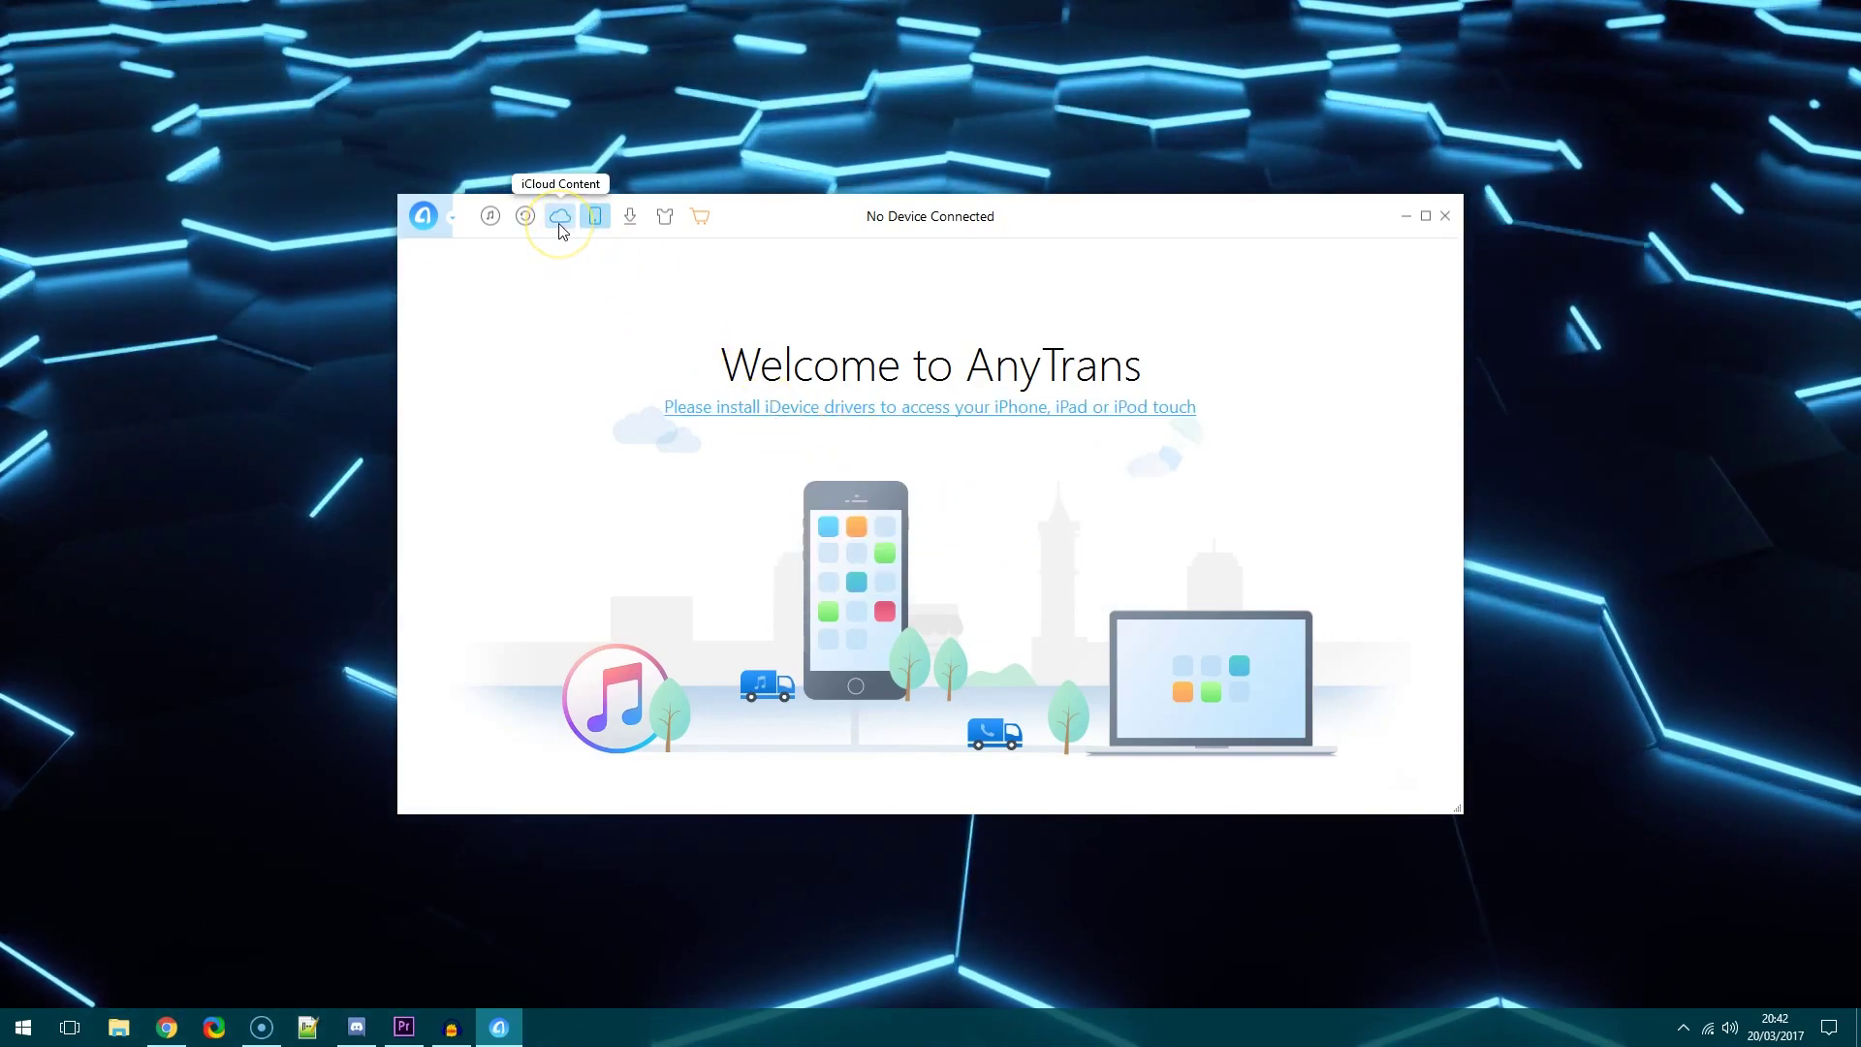
click(559, 223)
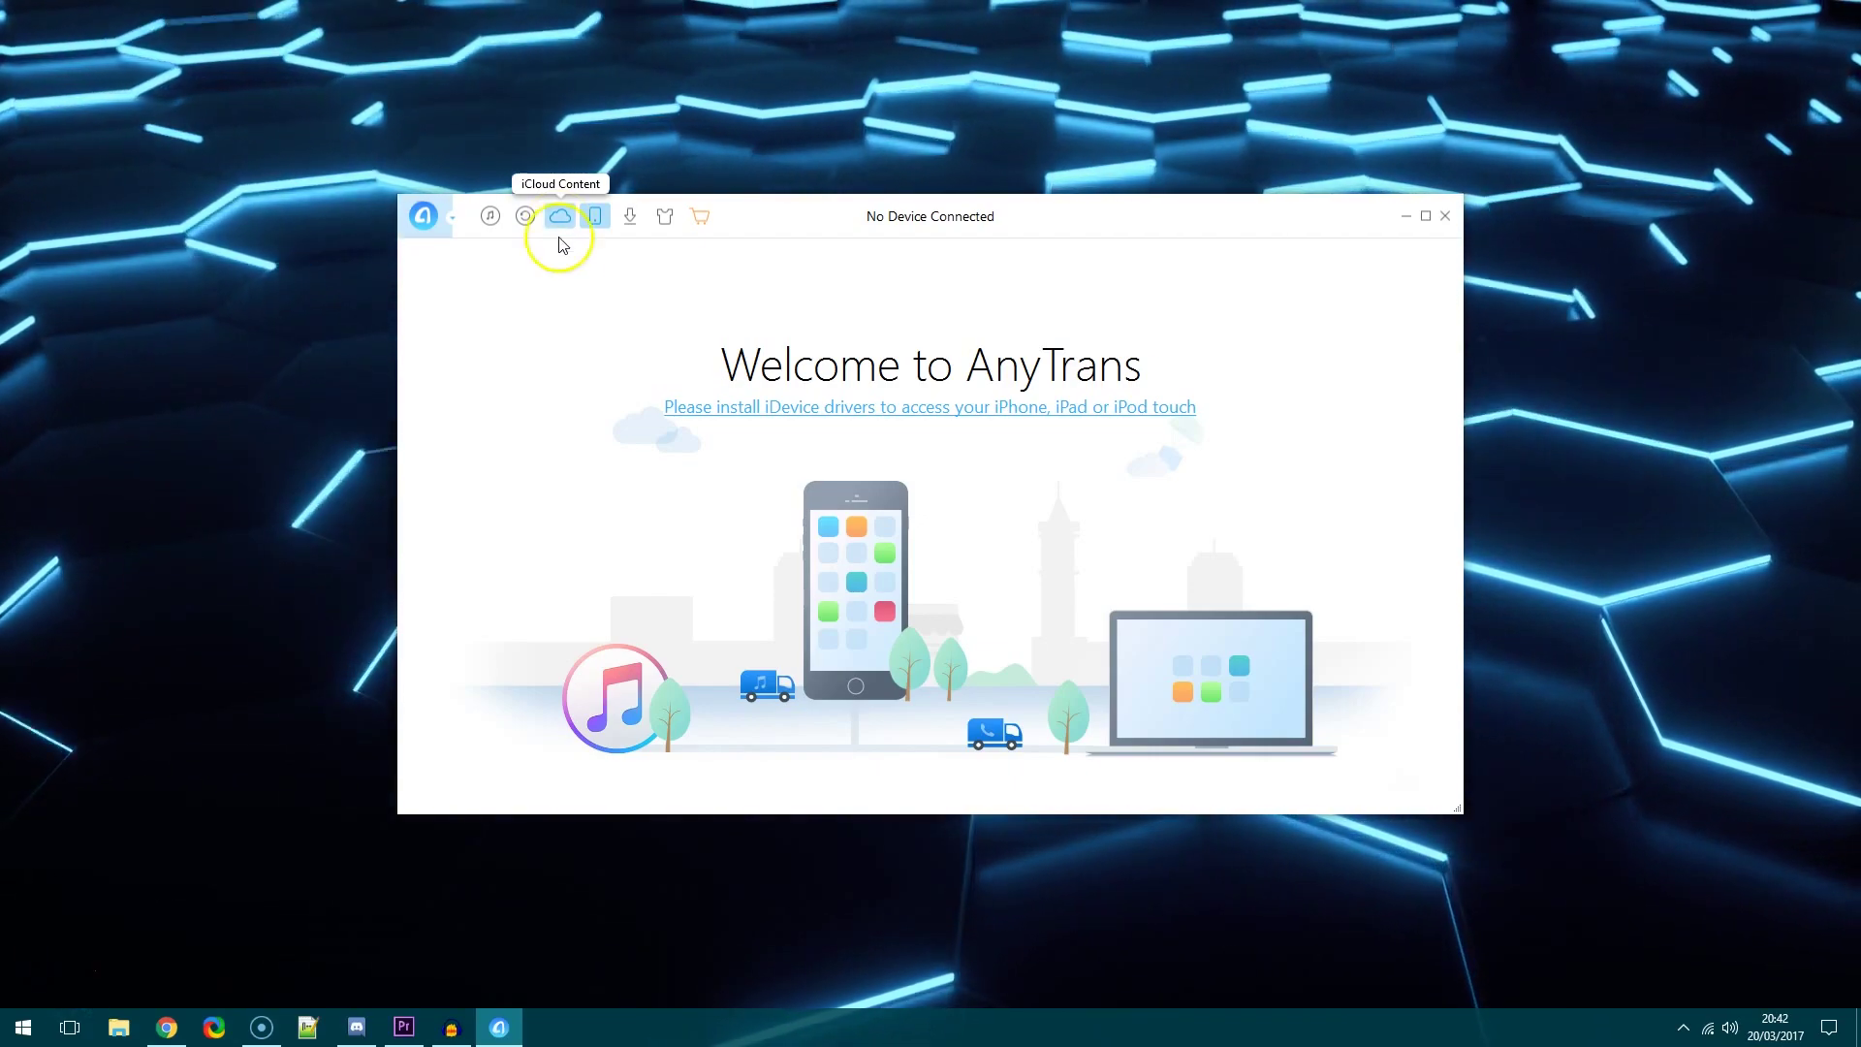
click(870, 541)
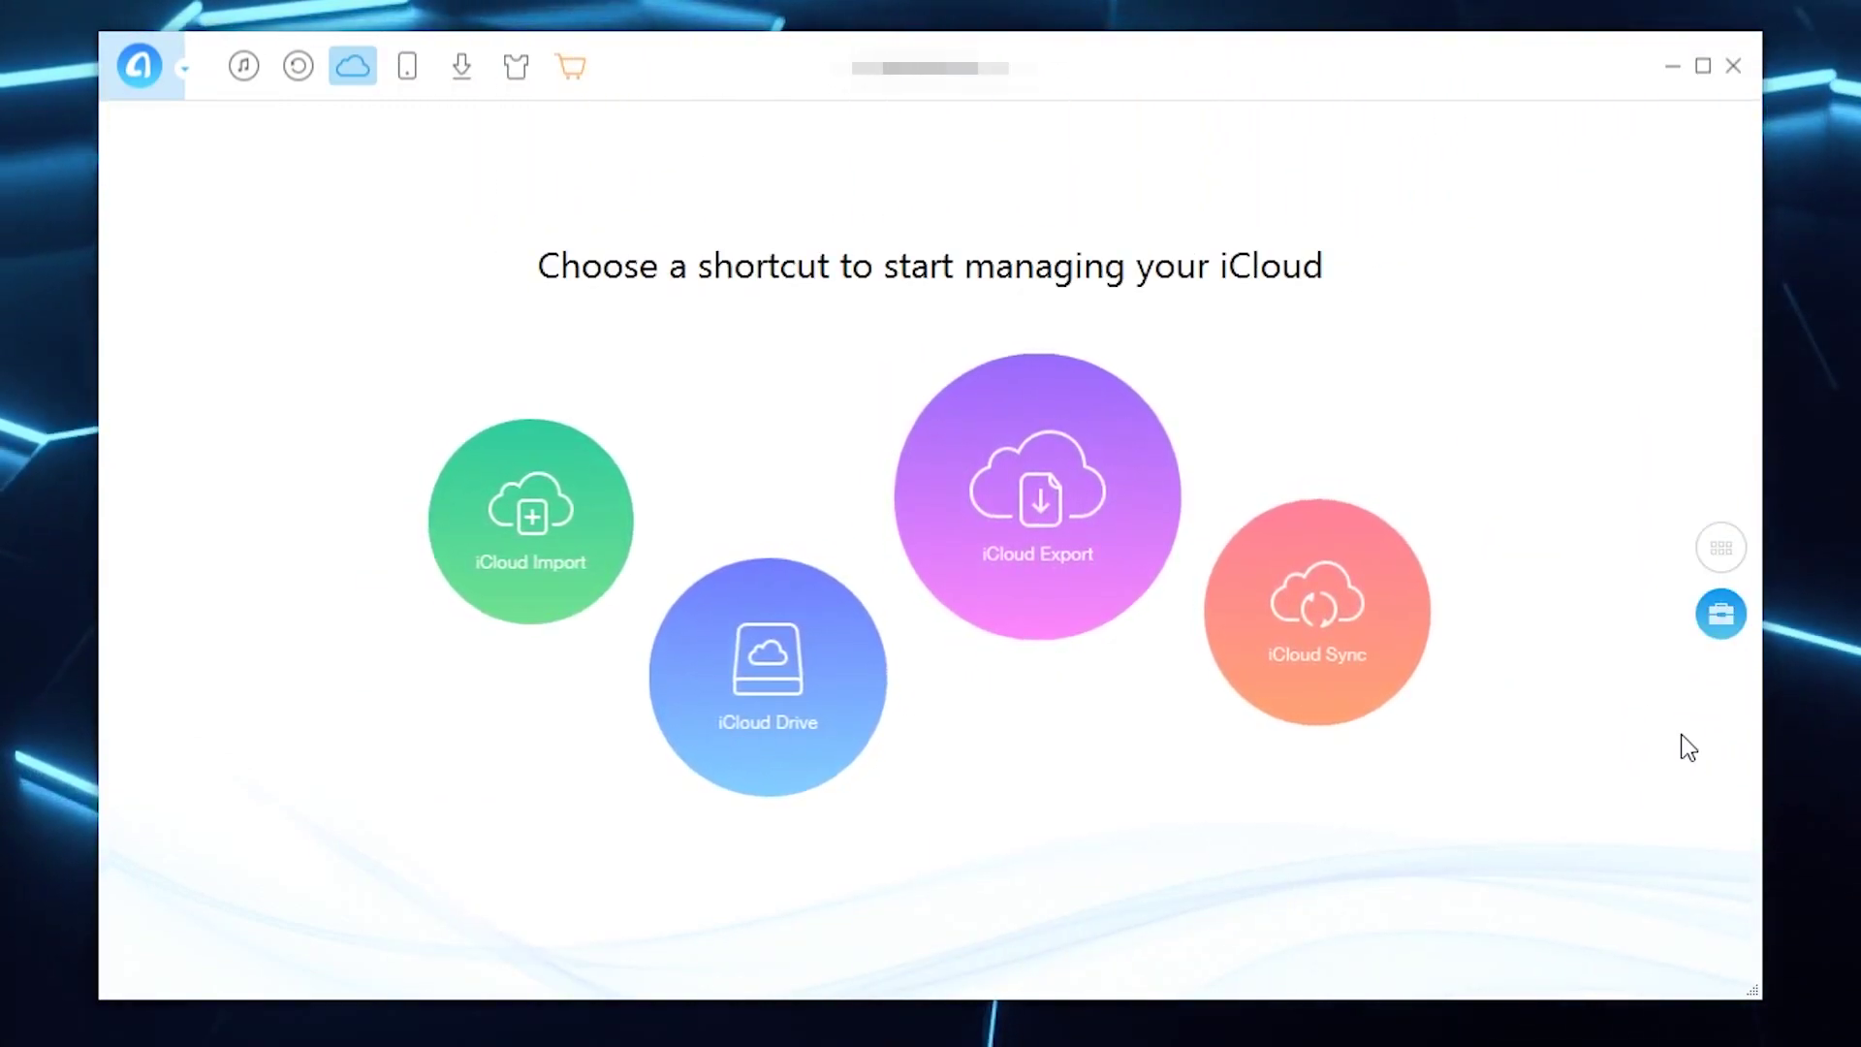
Switch iCloud Content to the category grid and open the Photos collection.
click(1722, 550)
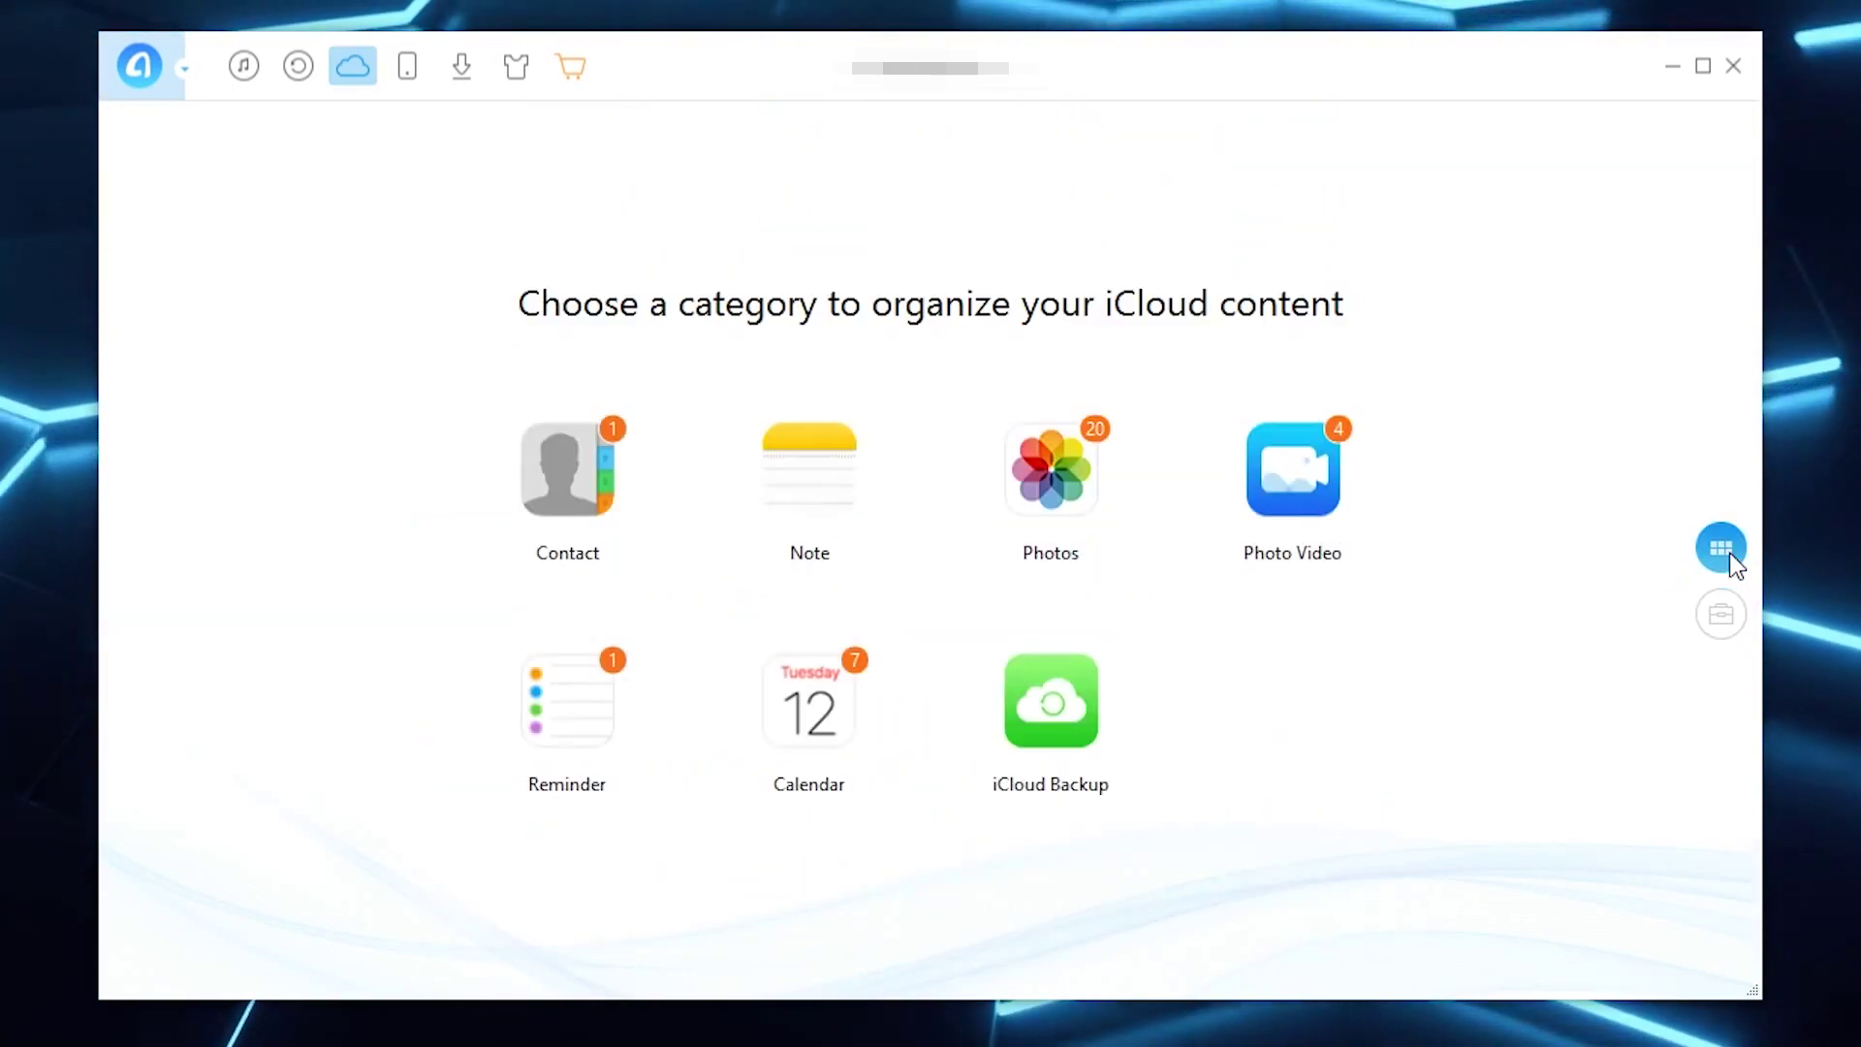
click(1648, 584)
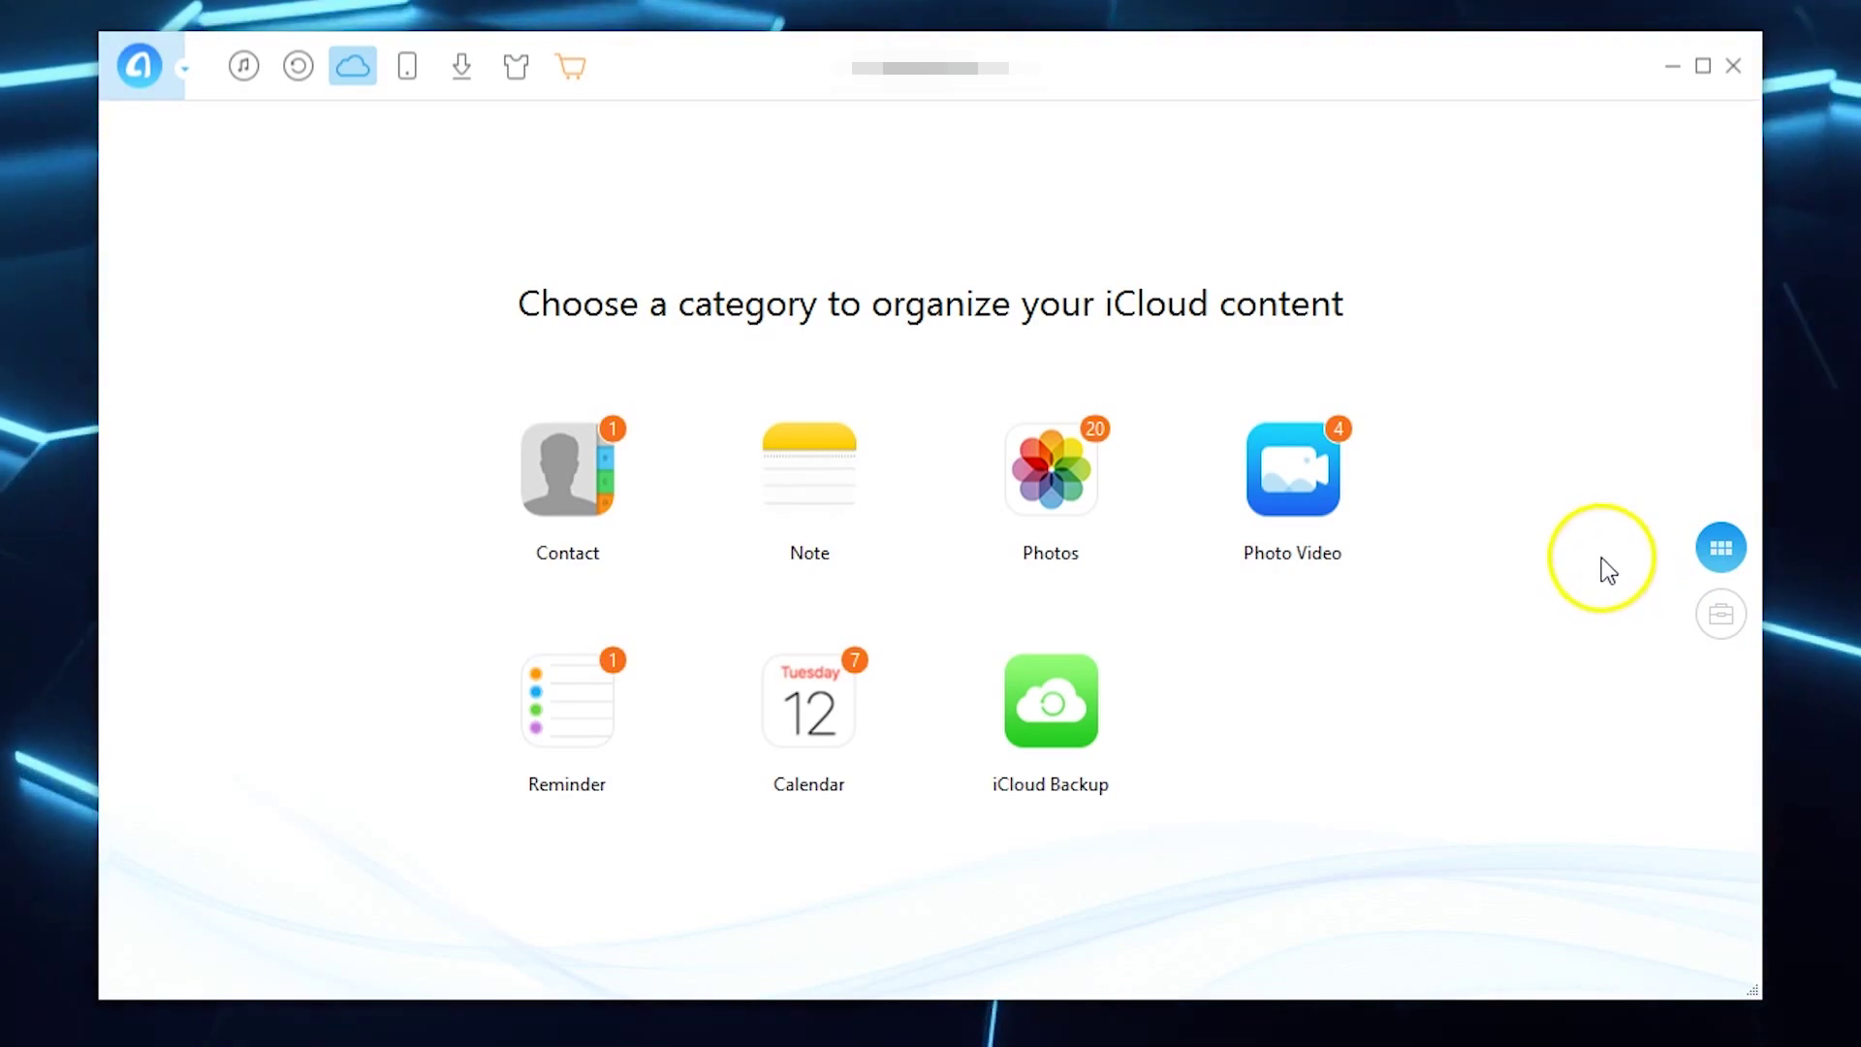
click(1063, 495)
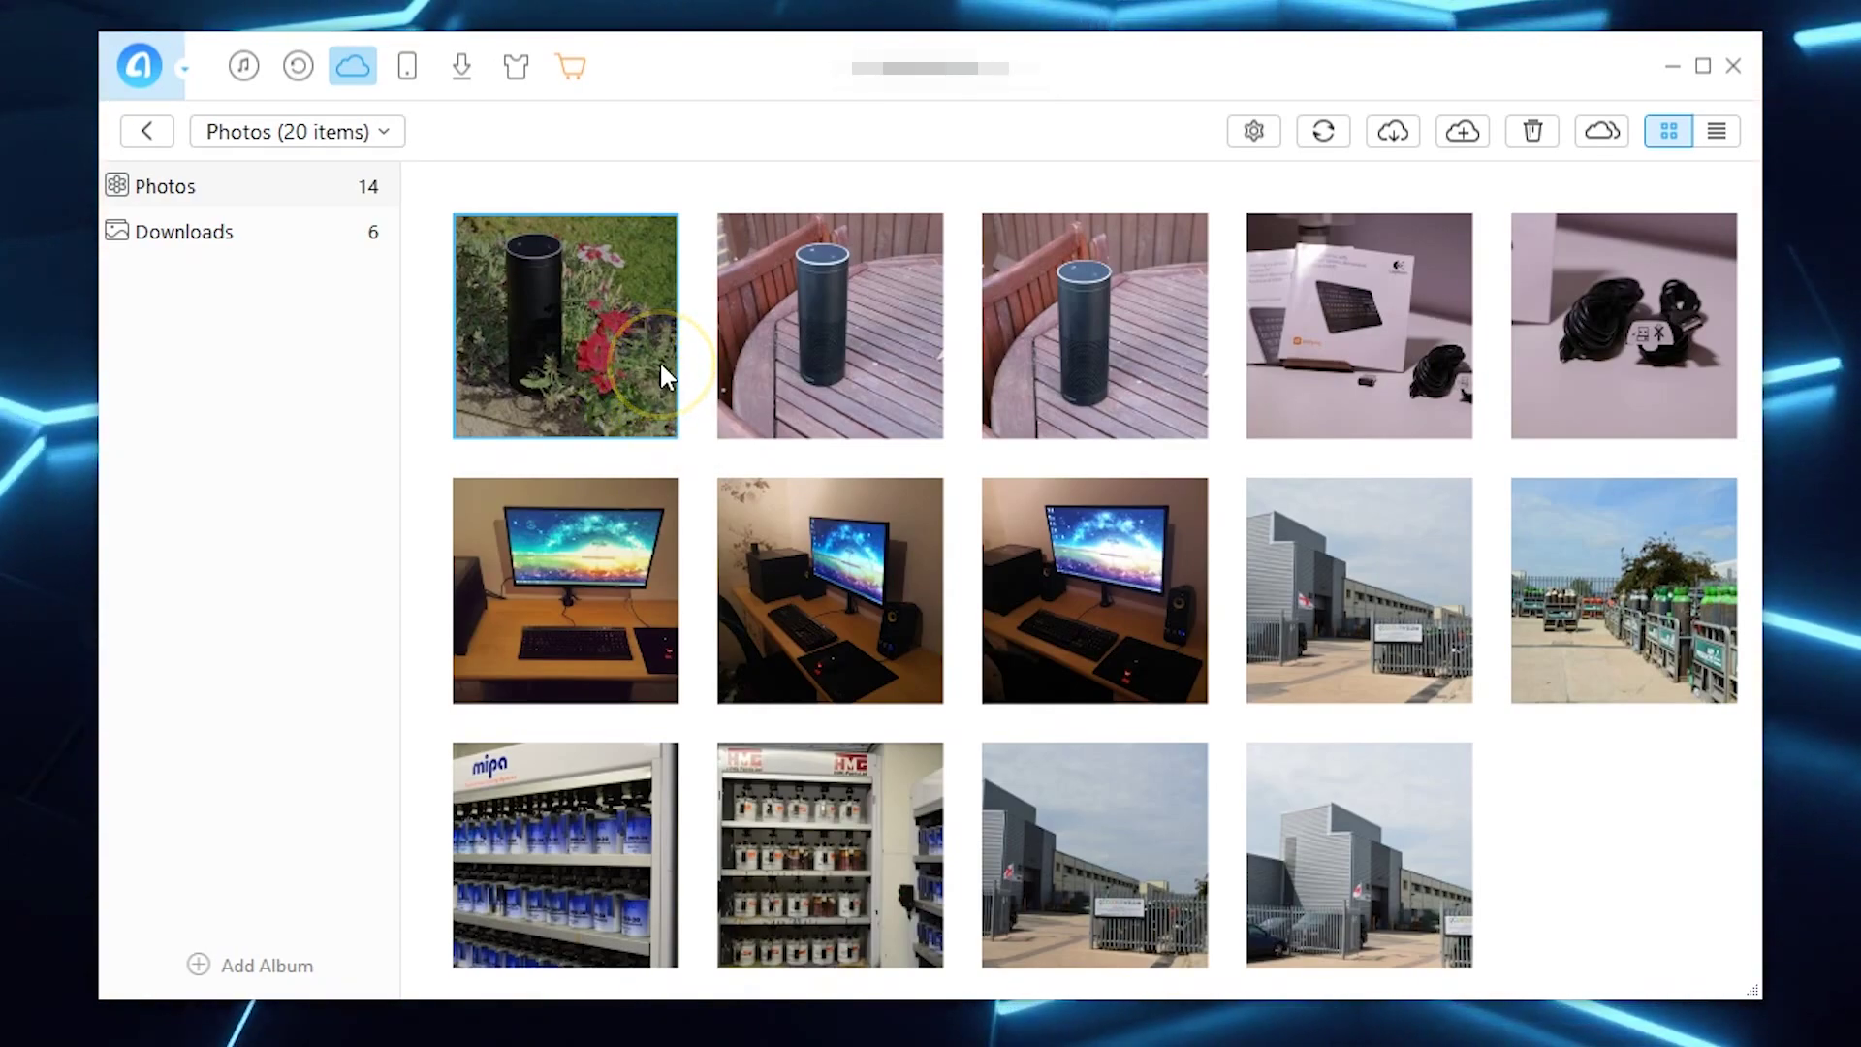
Select four photos individually, then all 14 with Ctrl+A, then clear the selection.
click(630, 351)
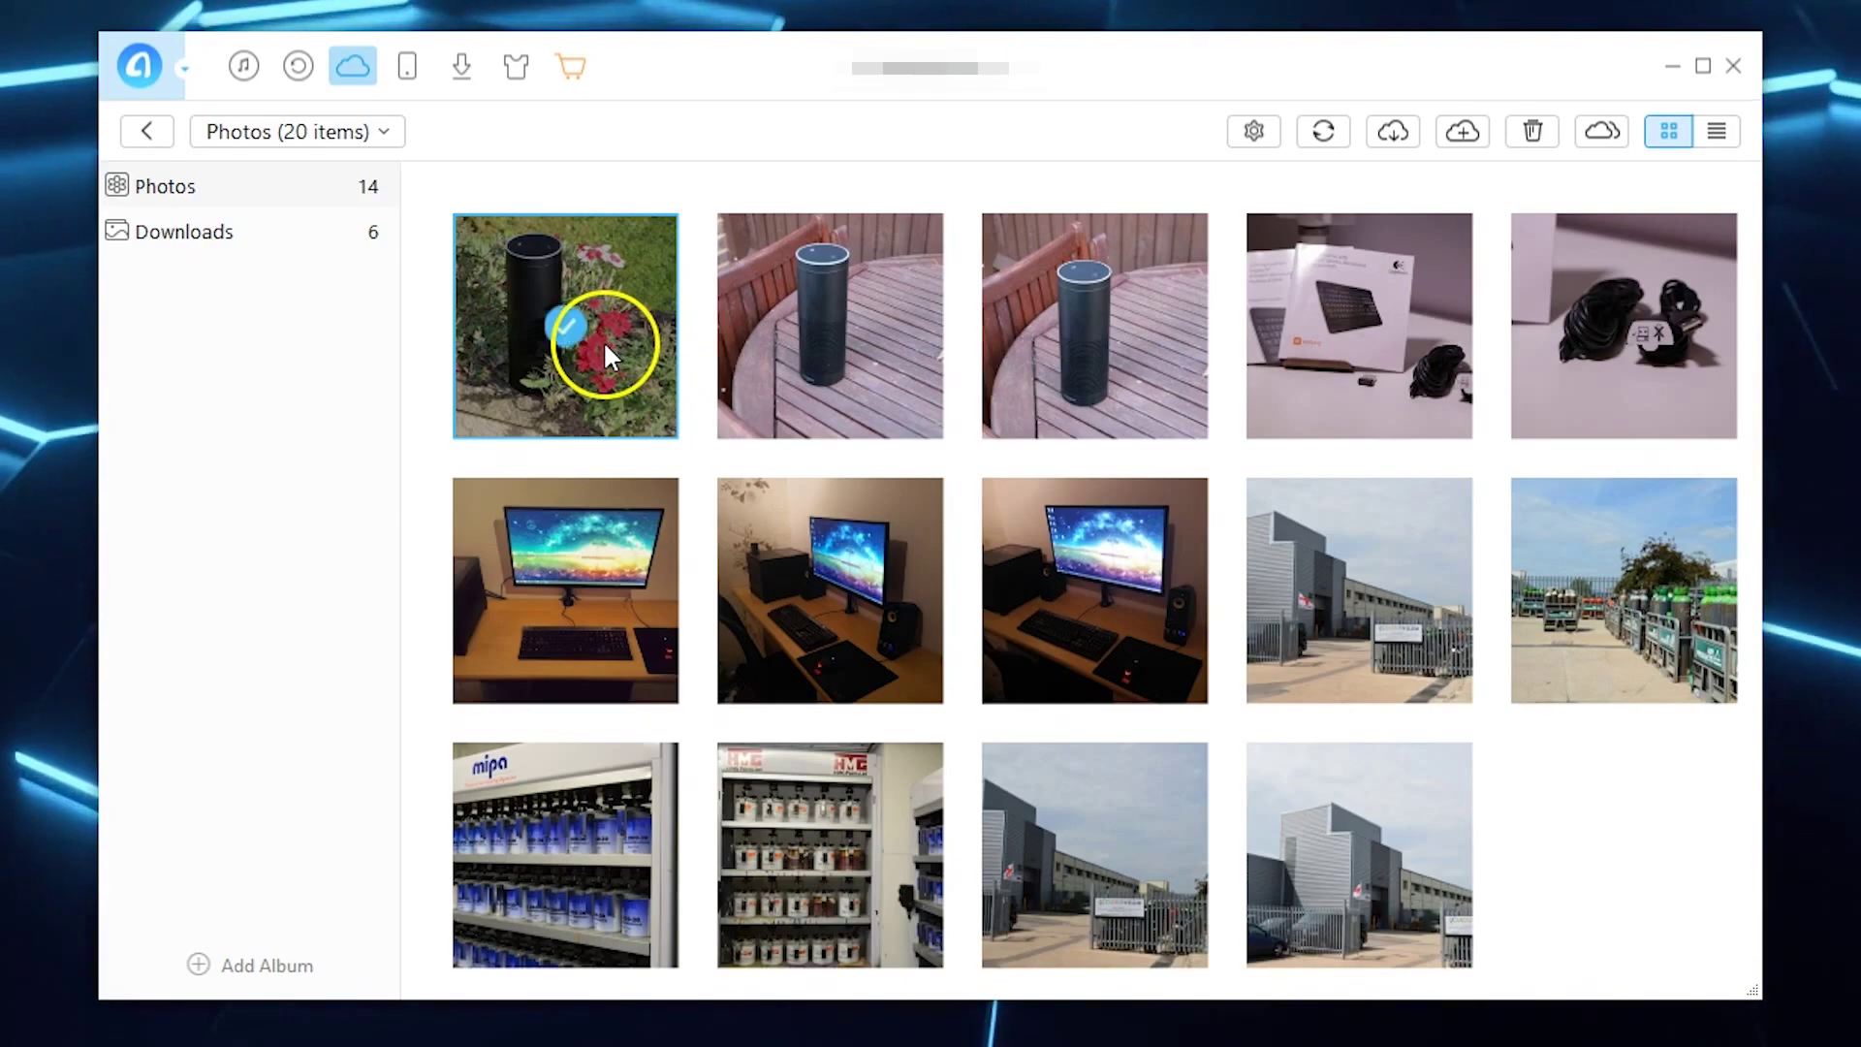
click(1103, 397)
click(916, 570)
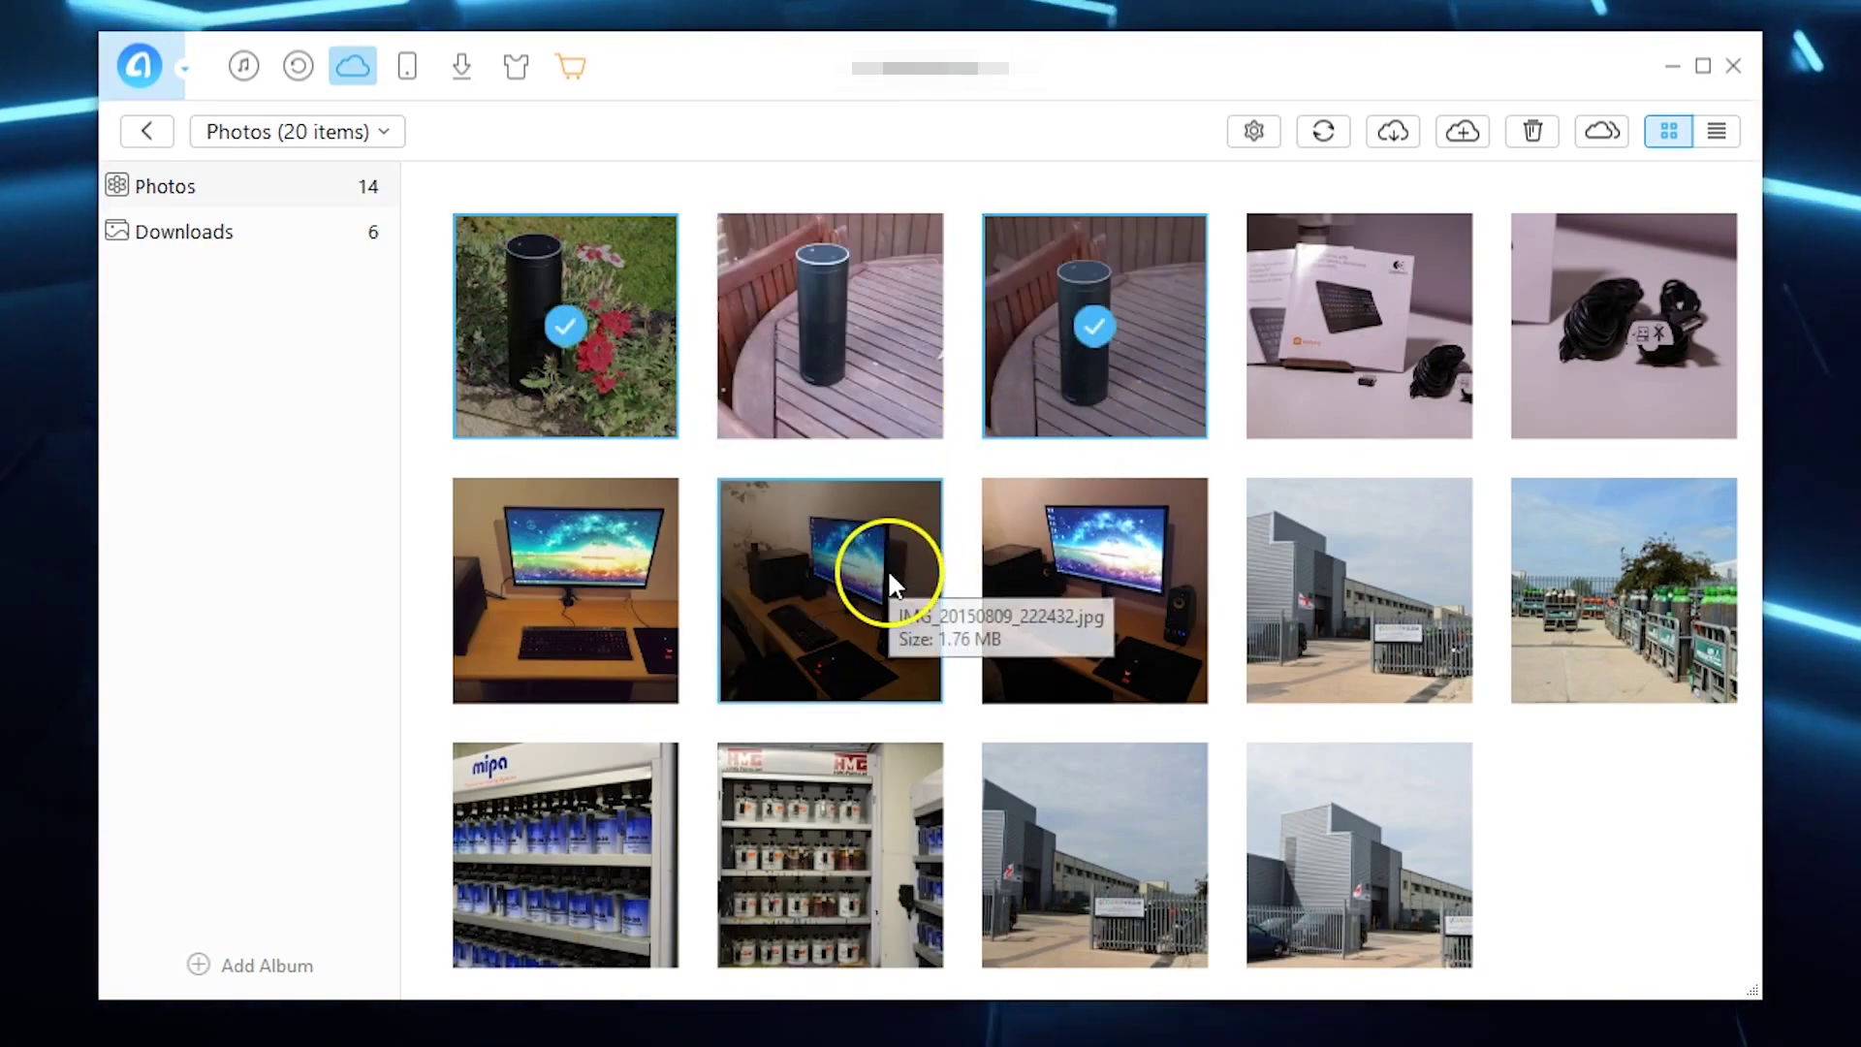
click(1388, 634)
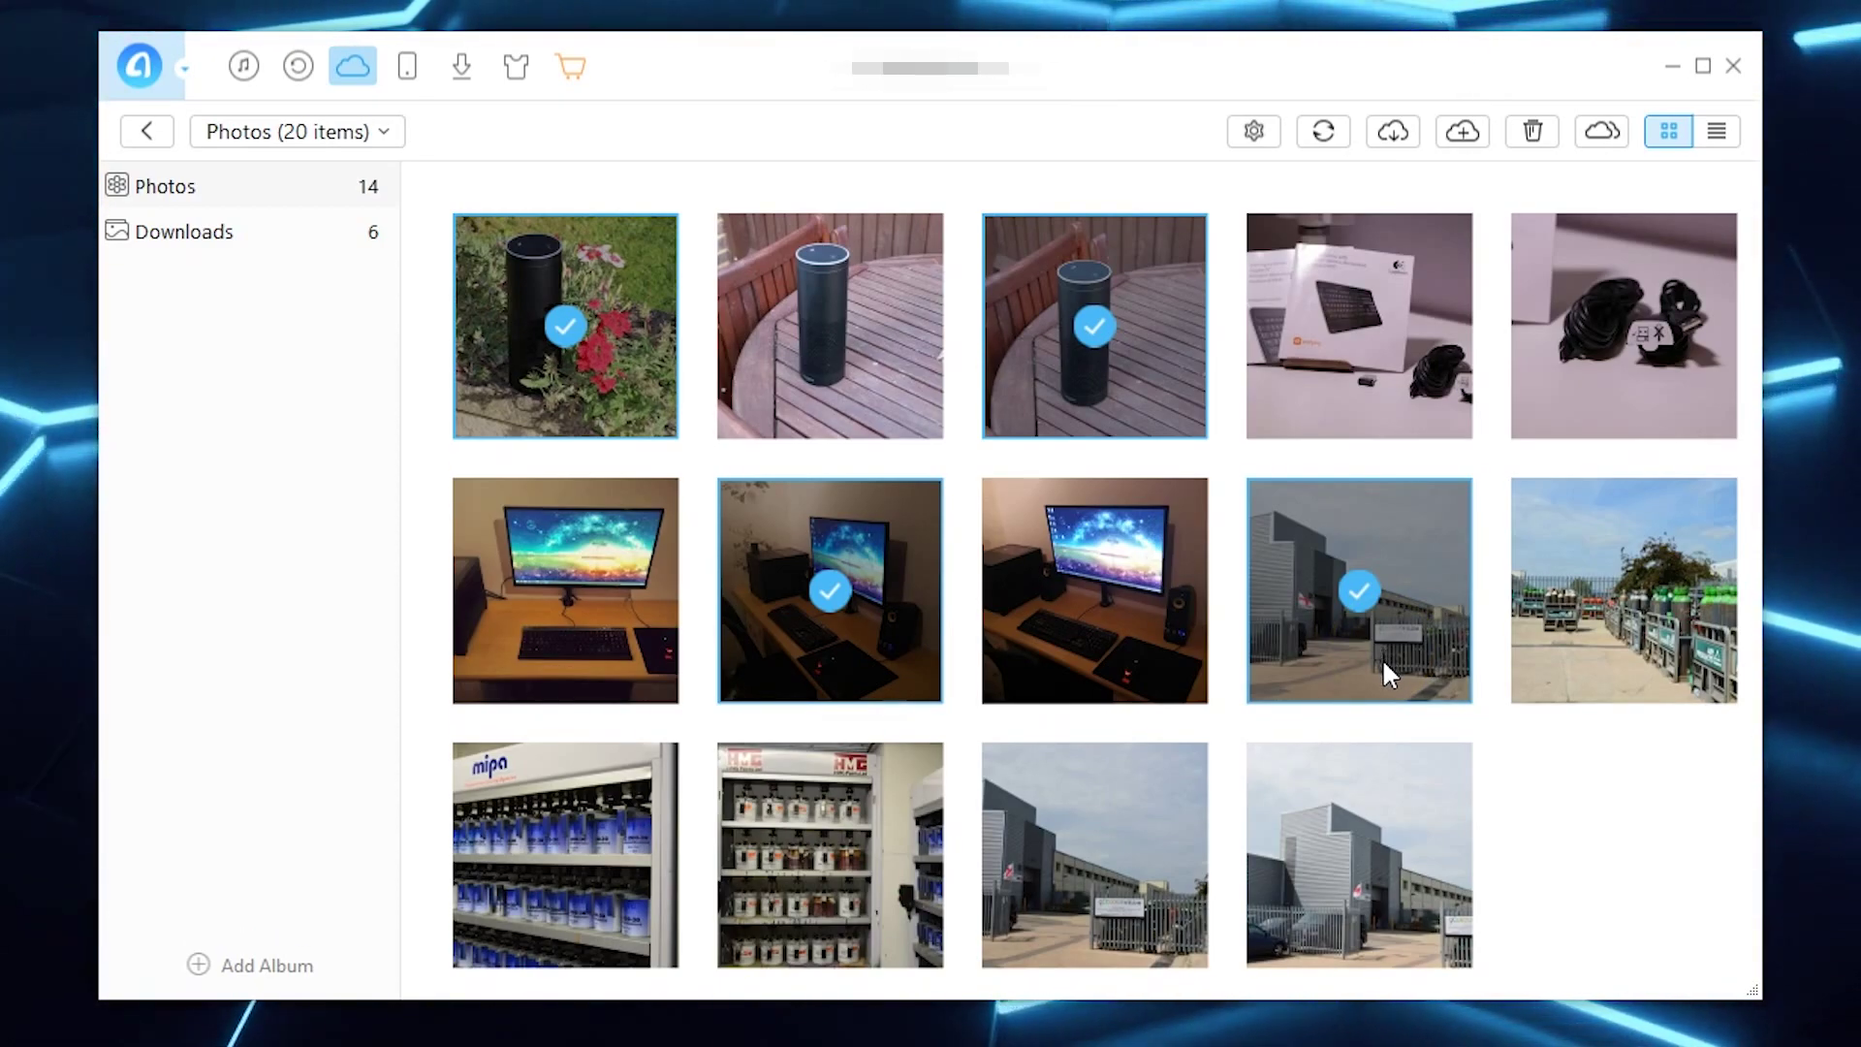
key(ctrl+a)
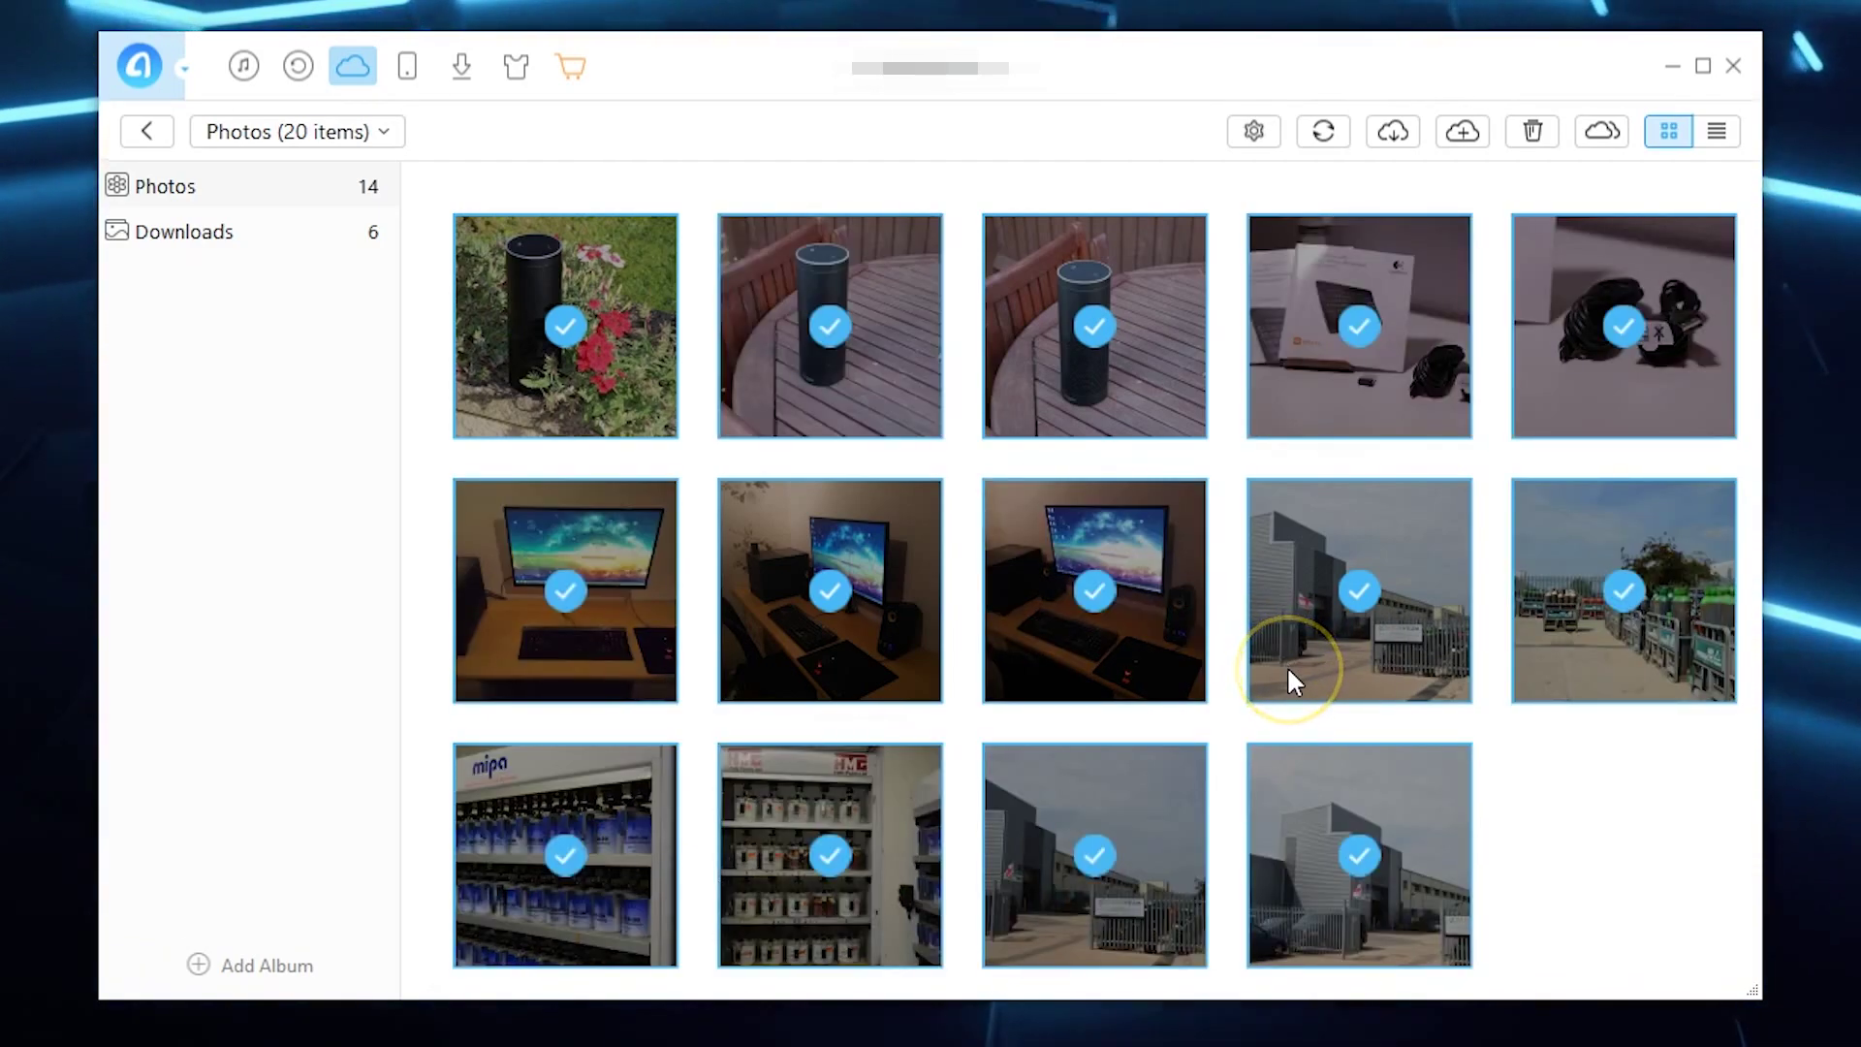
click(1615, 824)
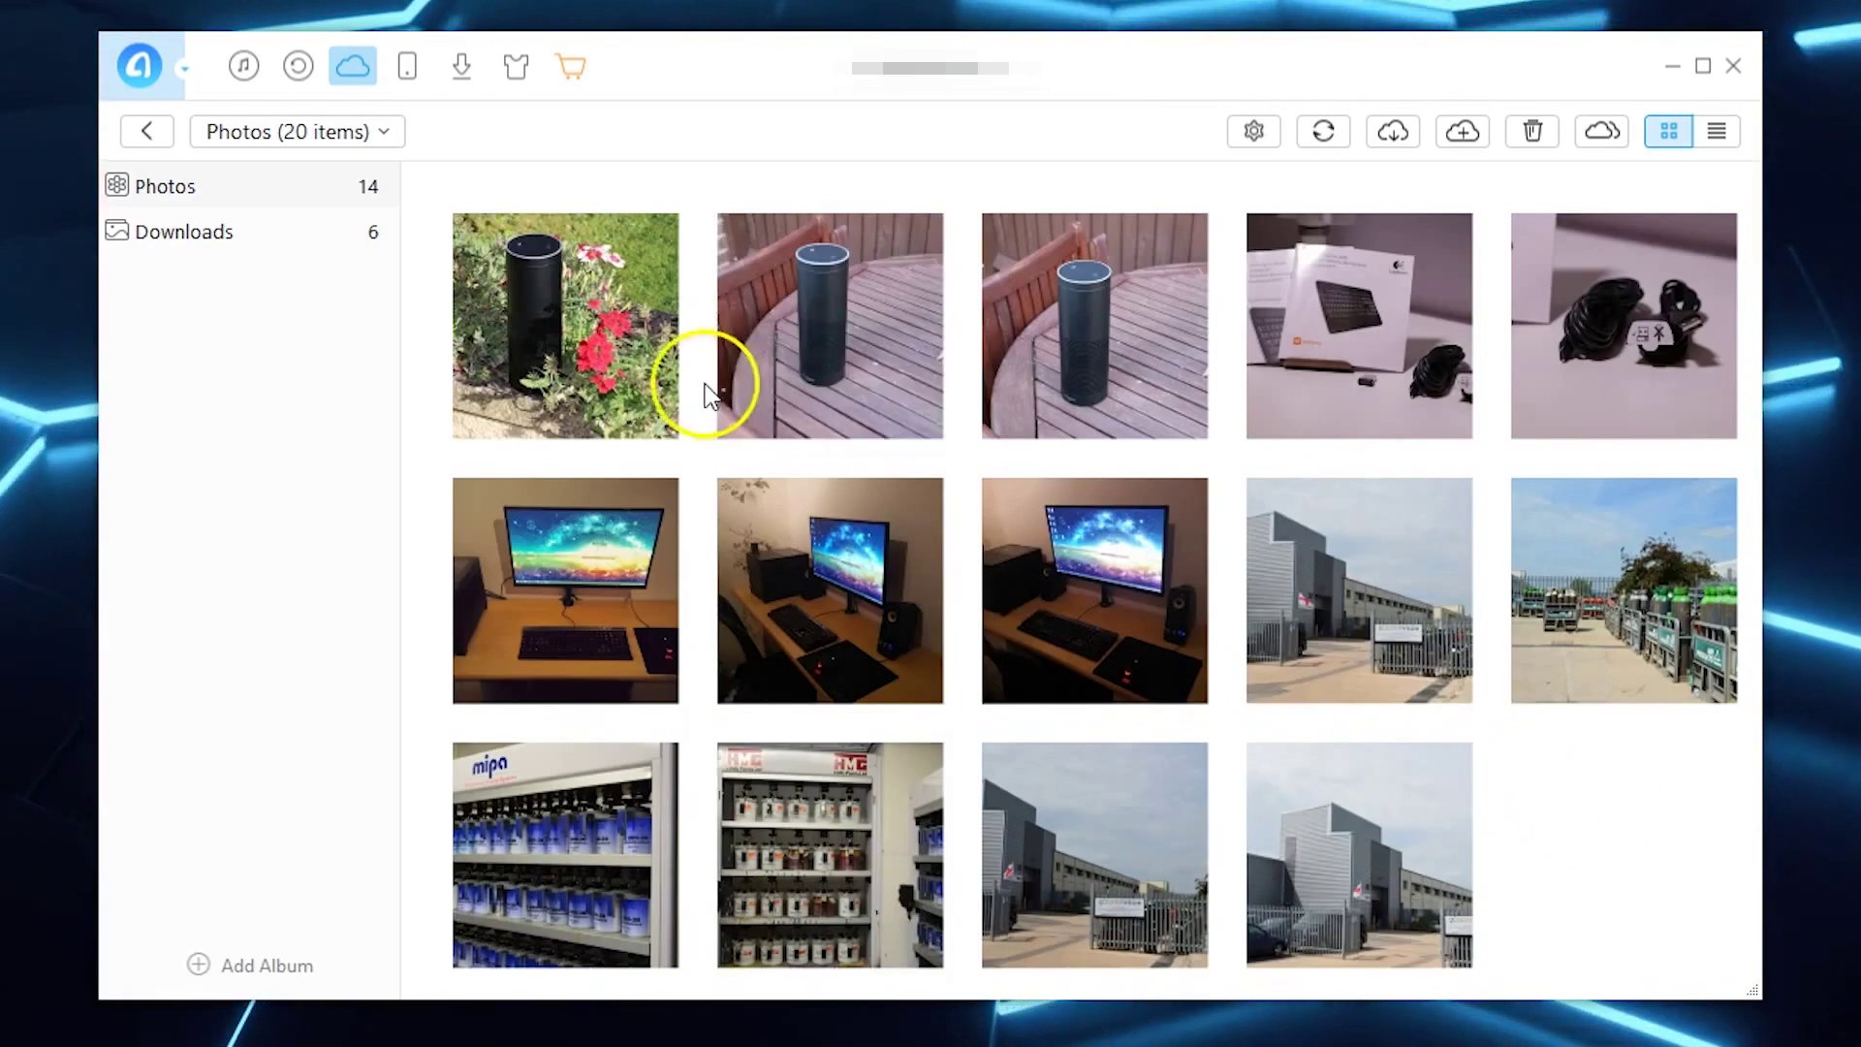
Check photos from first to last, uncheck them again, and switch to list view.
click(619, 355)
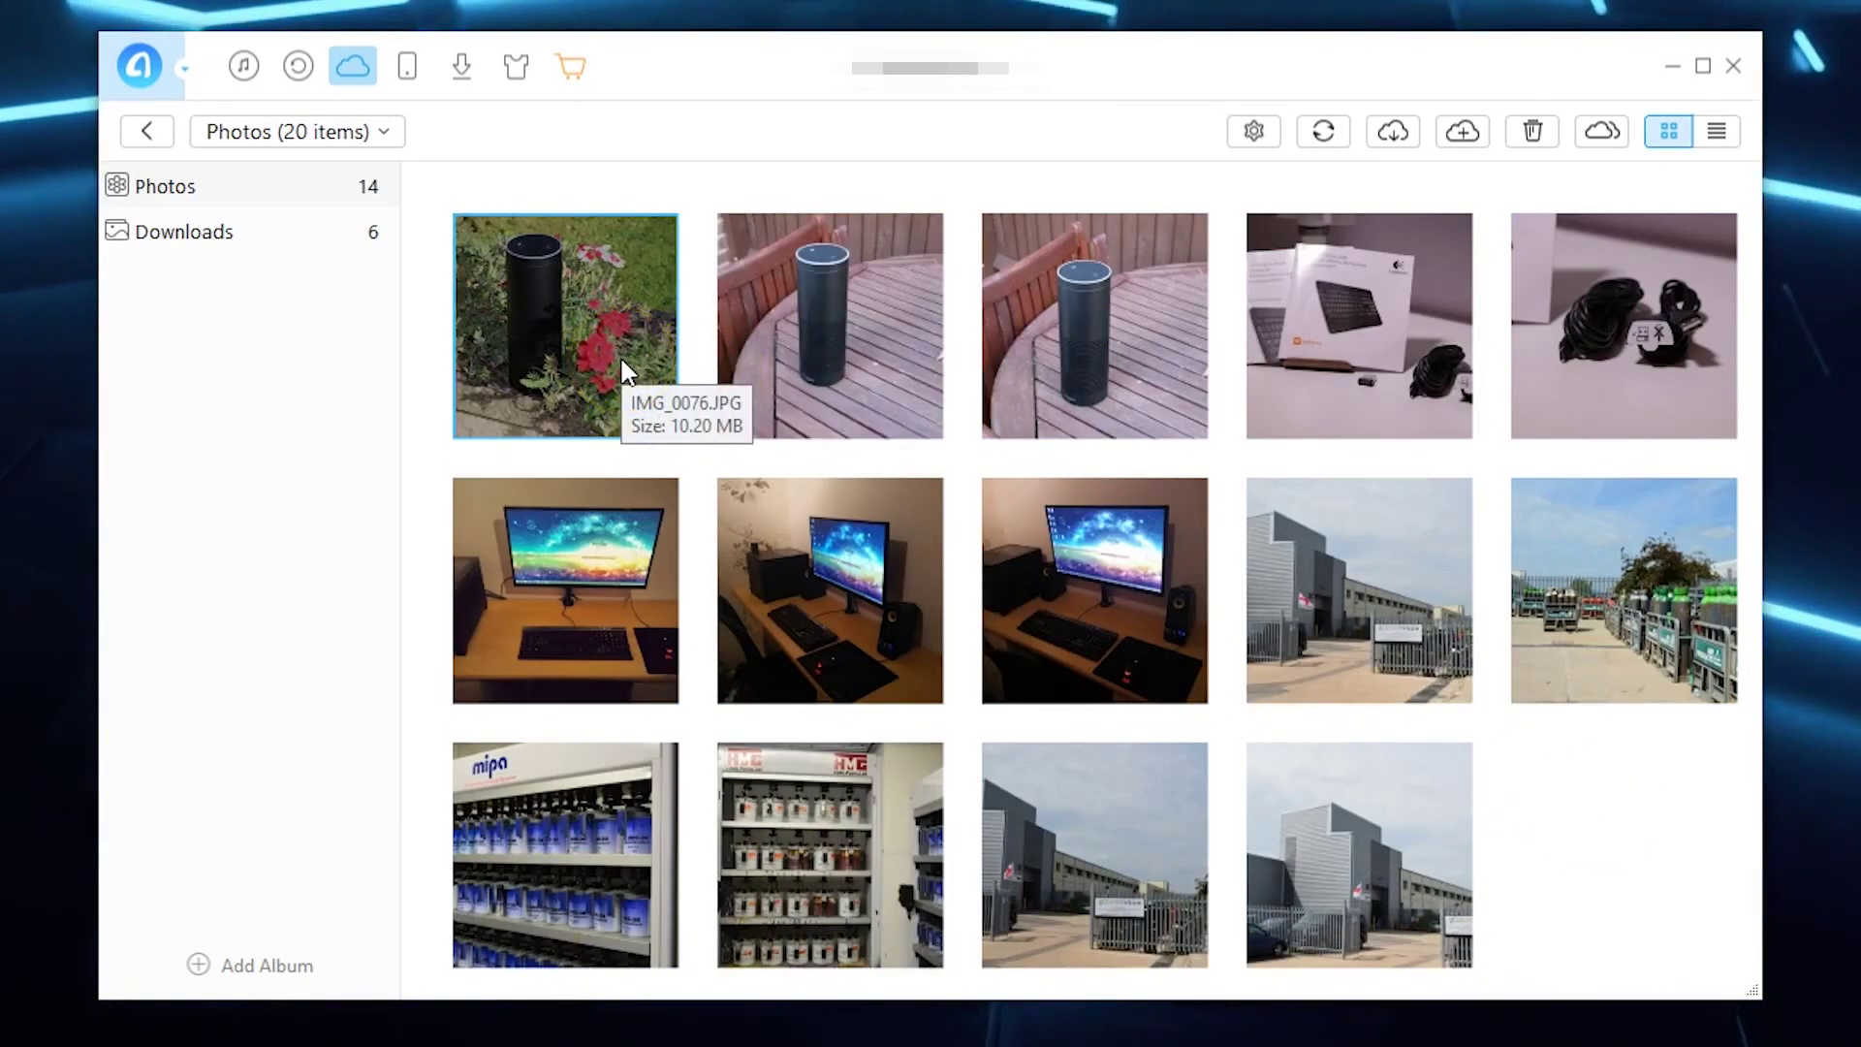
click(589, 333)
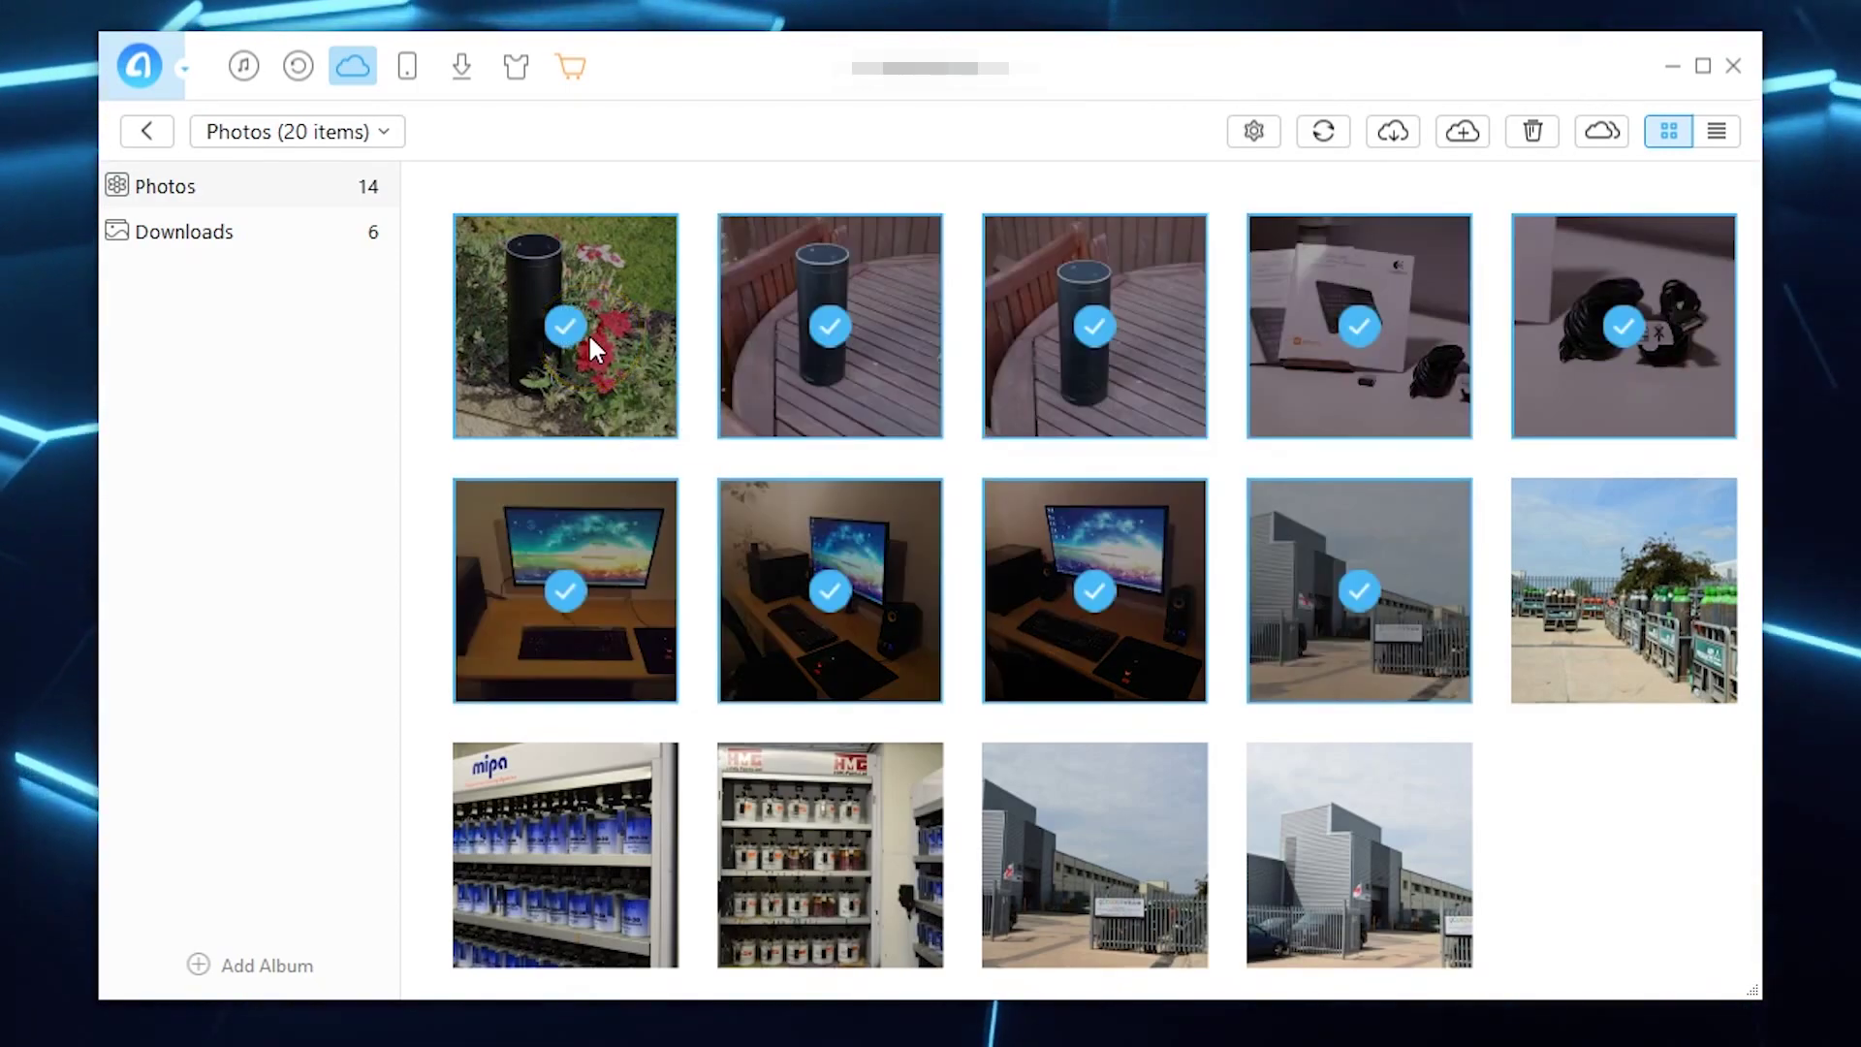
click(589, 333)
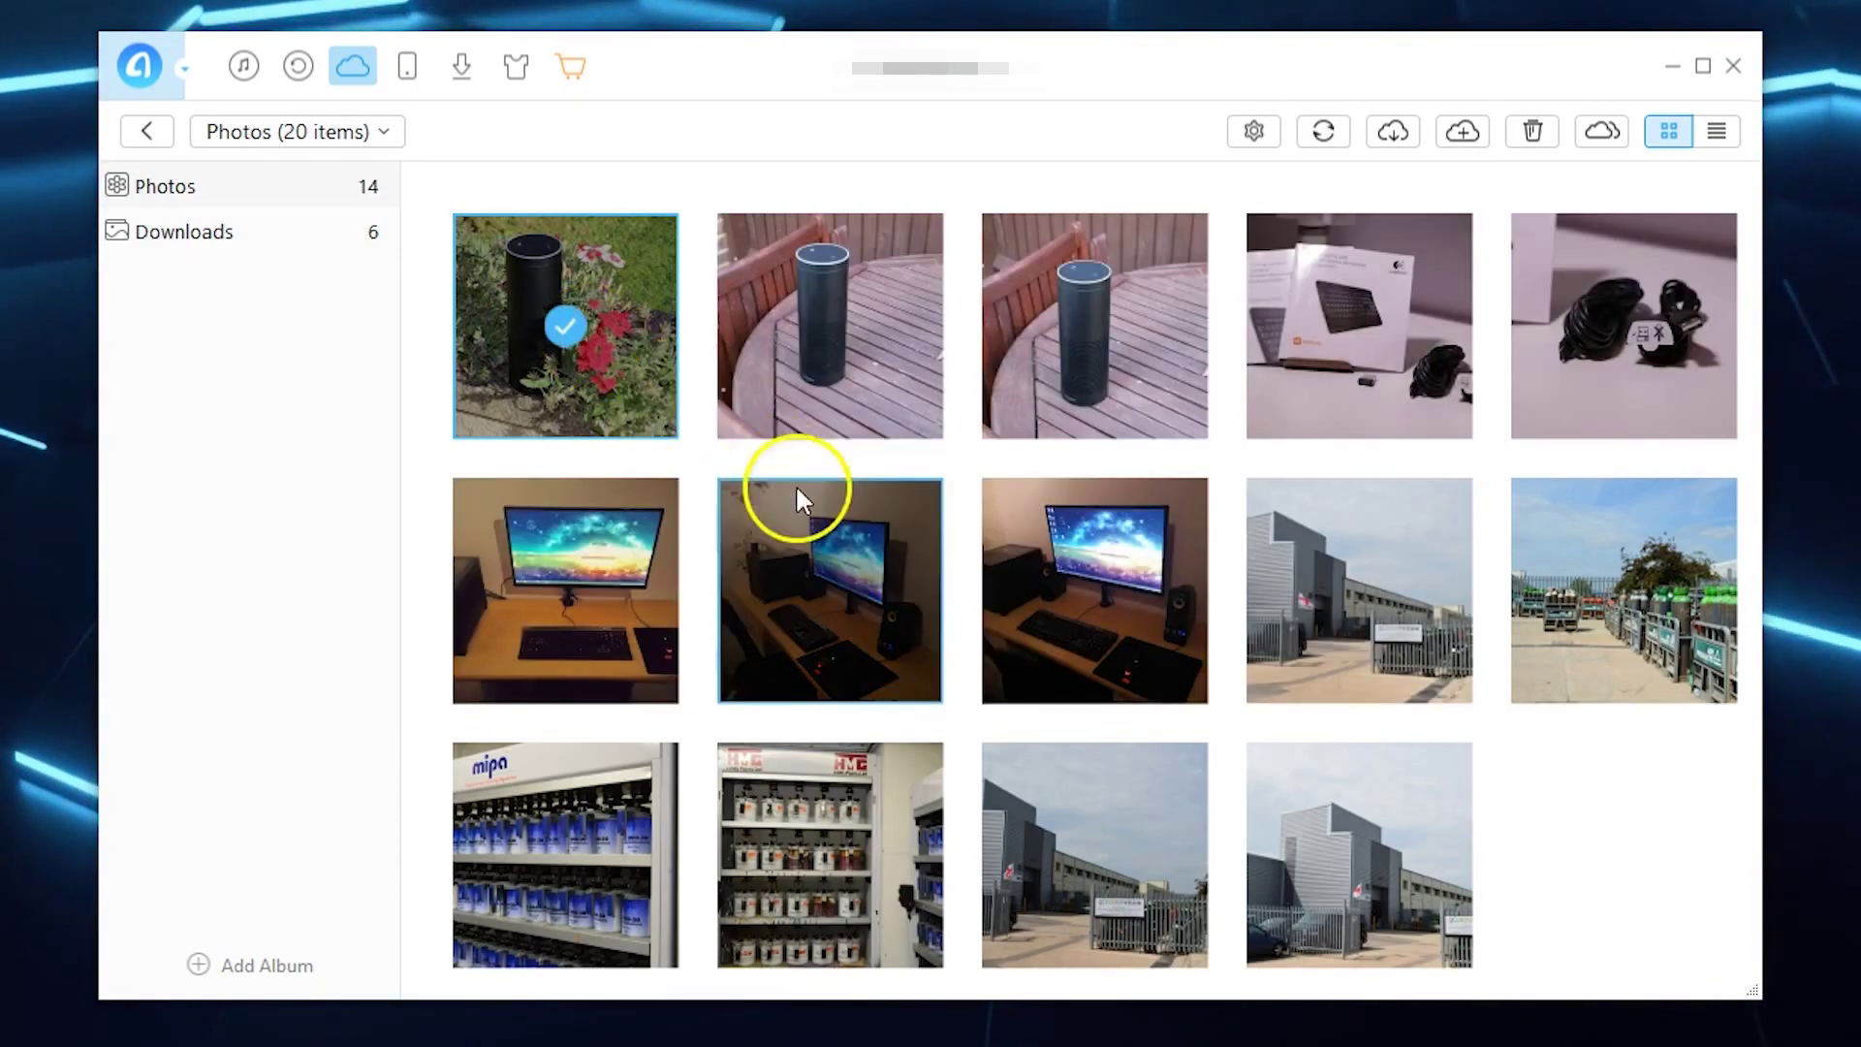
shift+click(1388, 888)
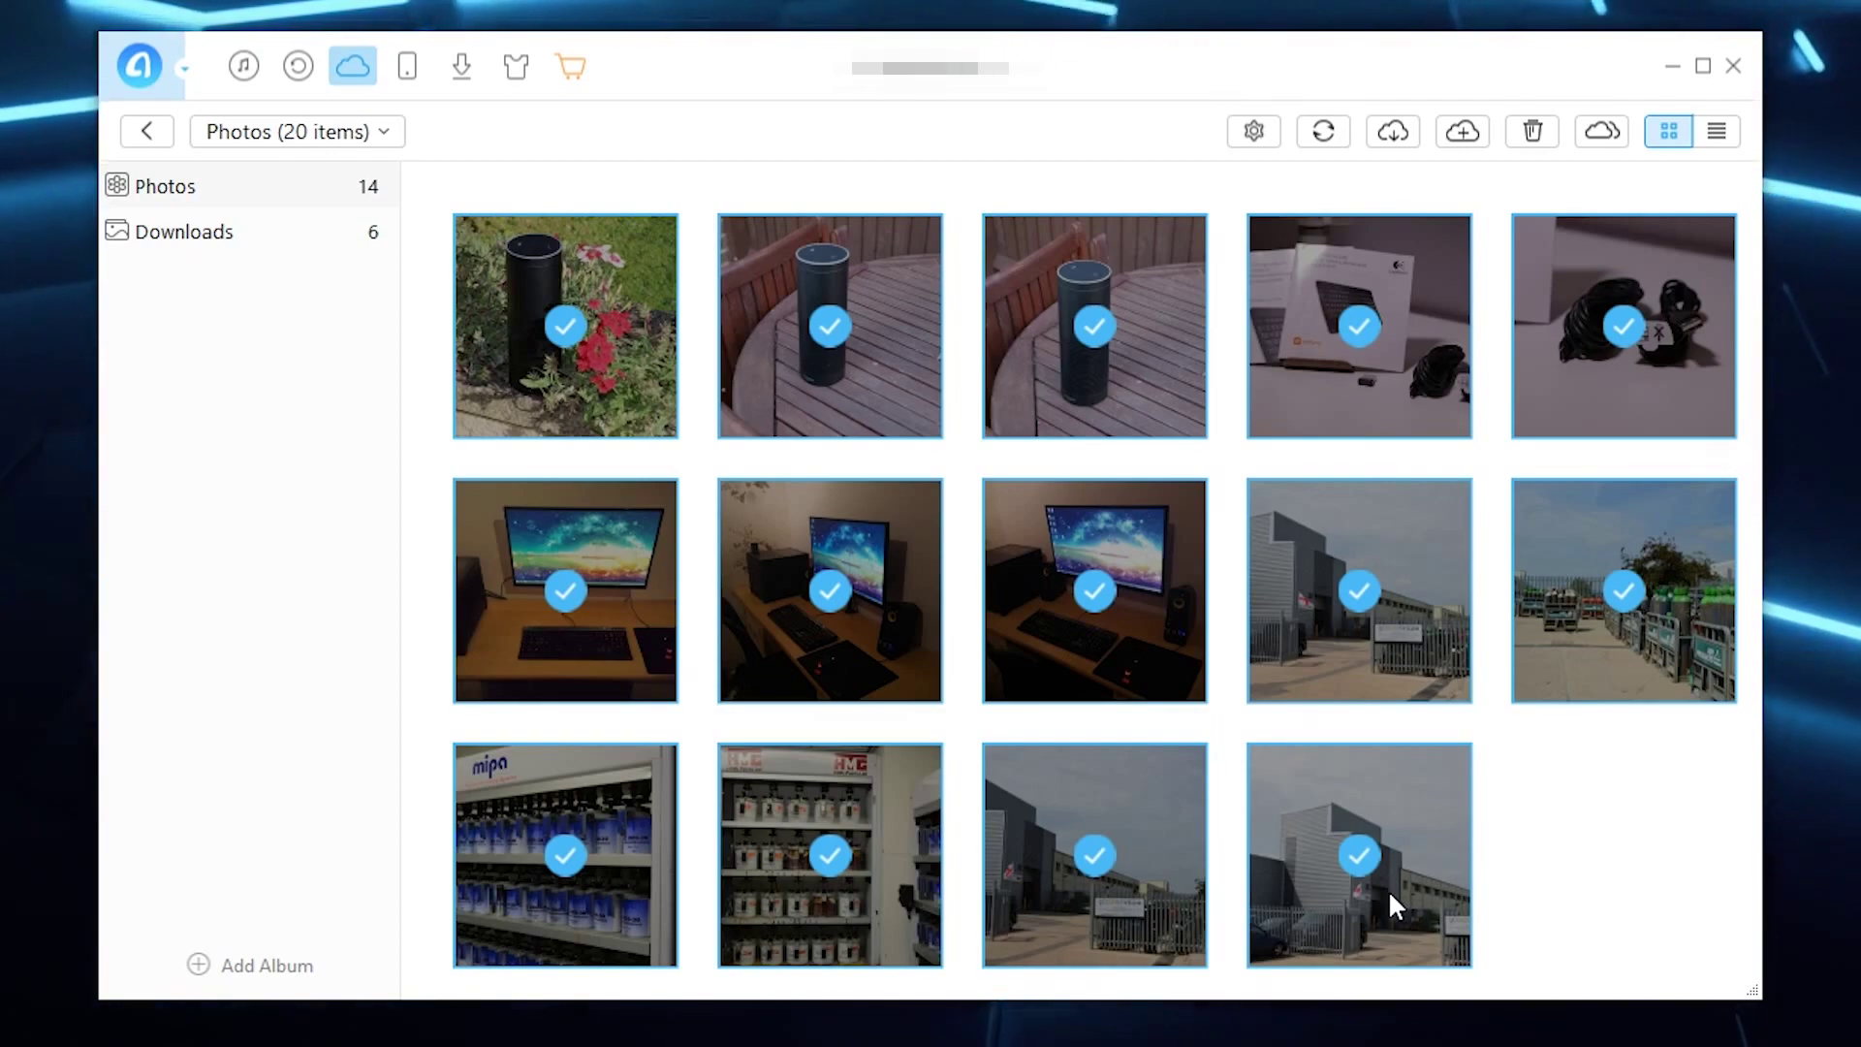
click(1415, 884)
click(1629, 901)
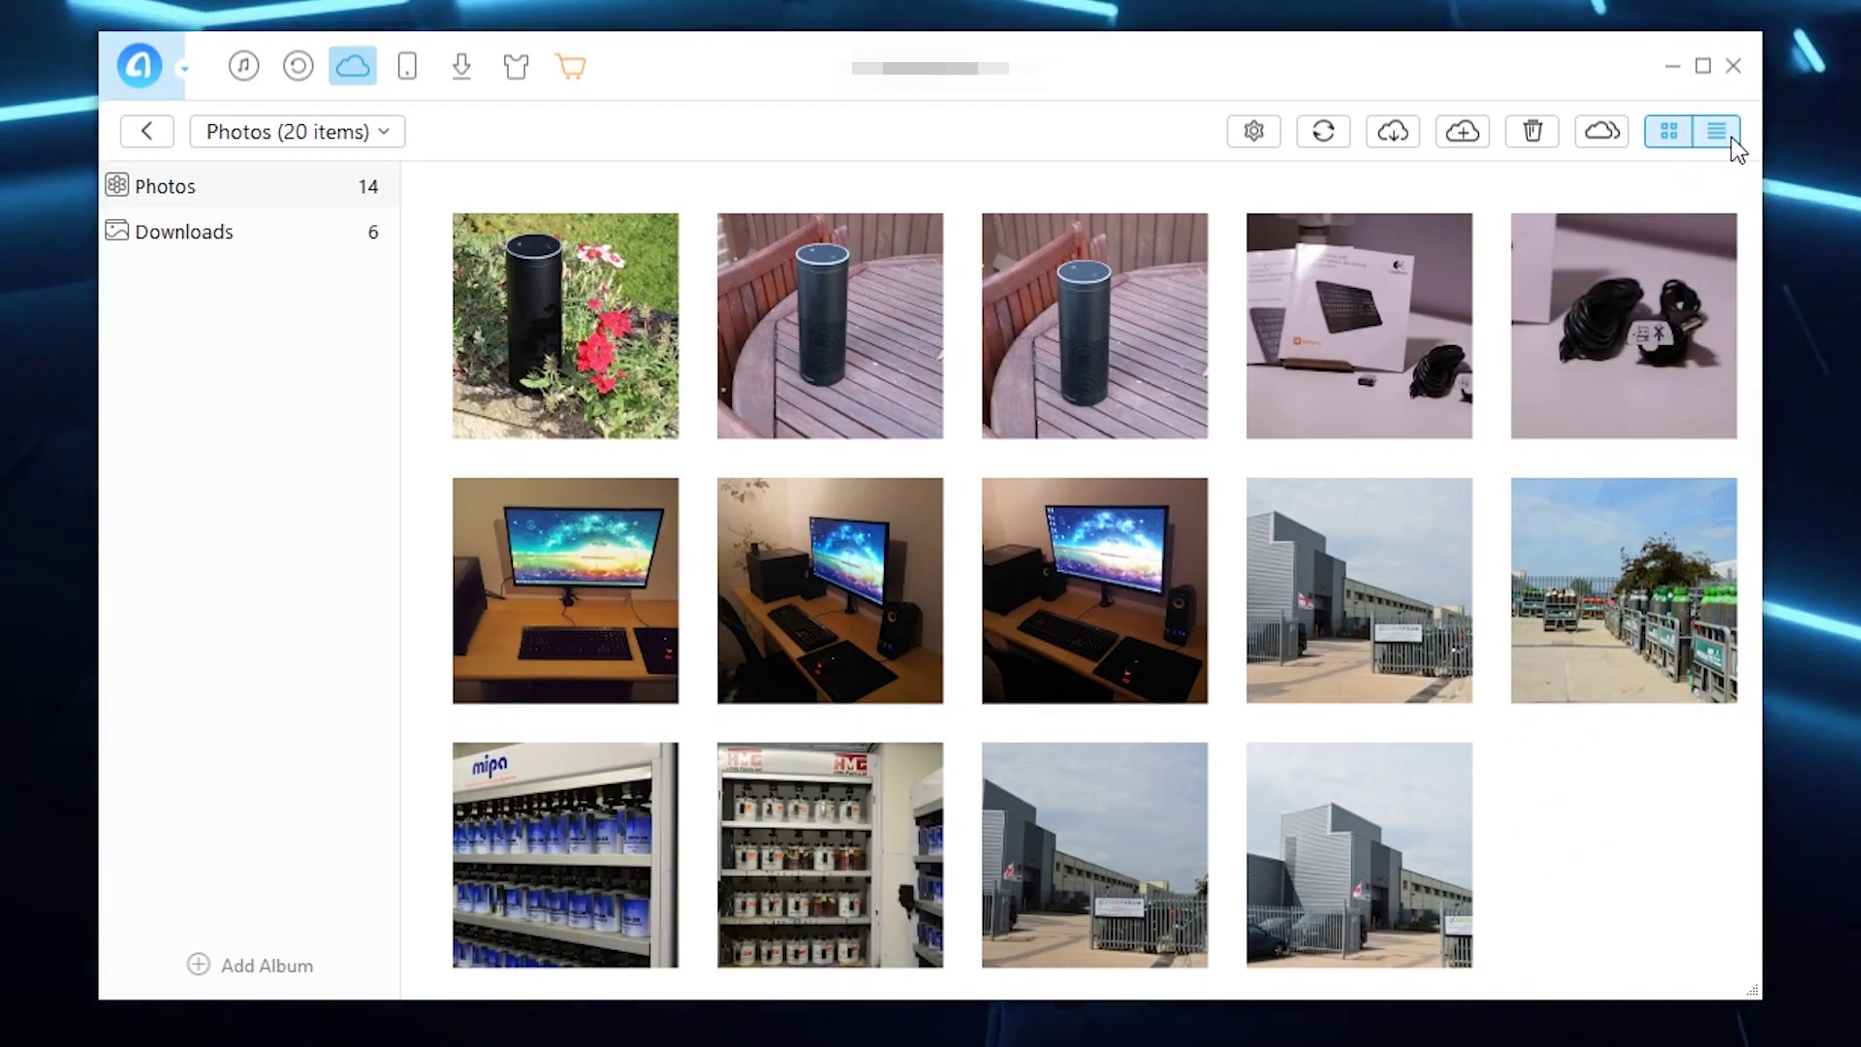
click(1715, 130)
Check IMG_0078 and IMG_0114, clear them, then check every photo with the header checkbox.
click(1521, 288)
scroll(1365, 428, down, 6)
click(1368, 437)
scroll(1357, 436, down, 2)
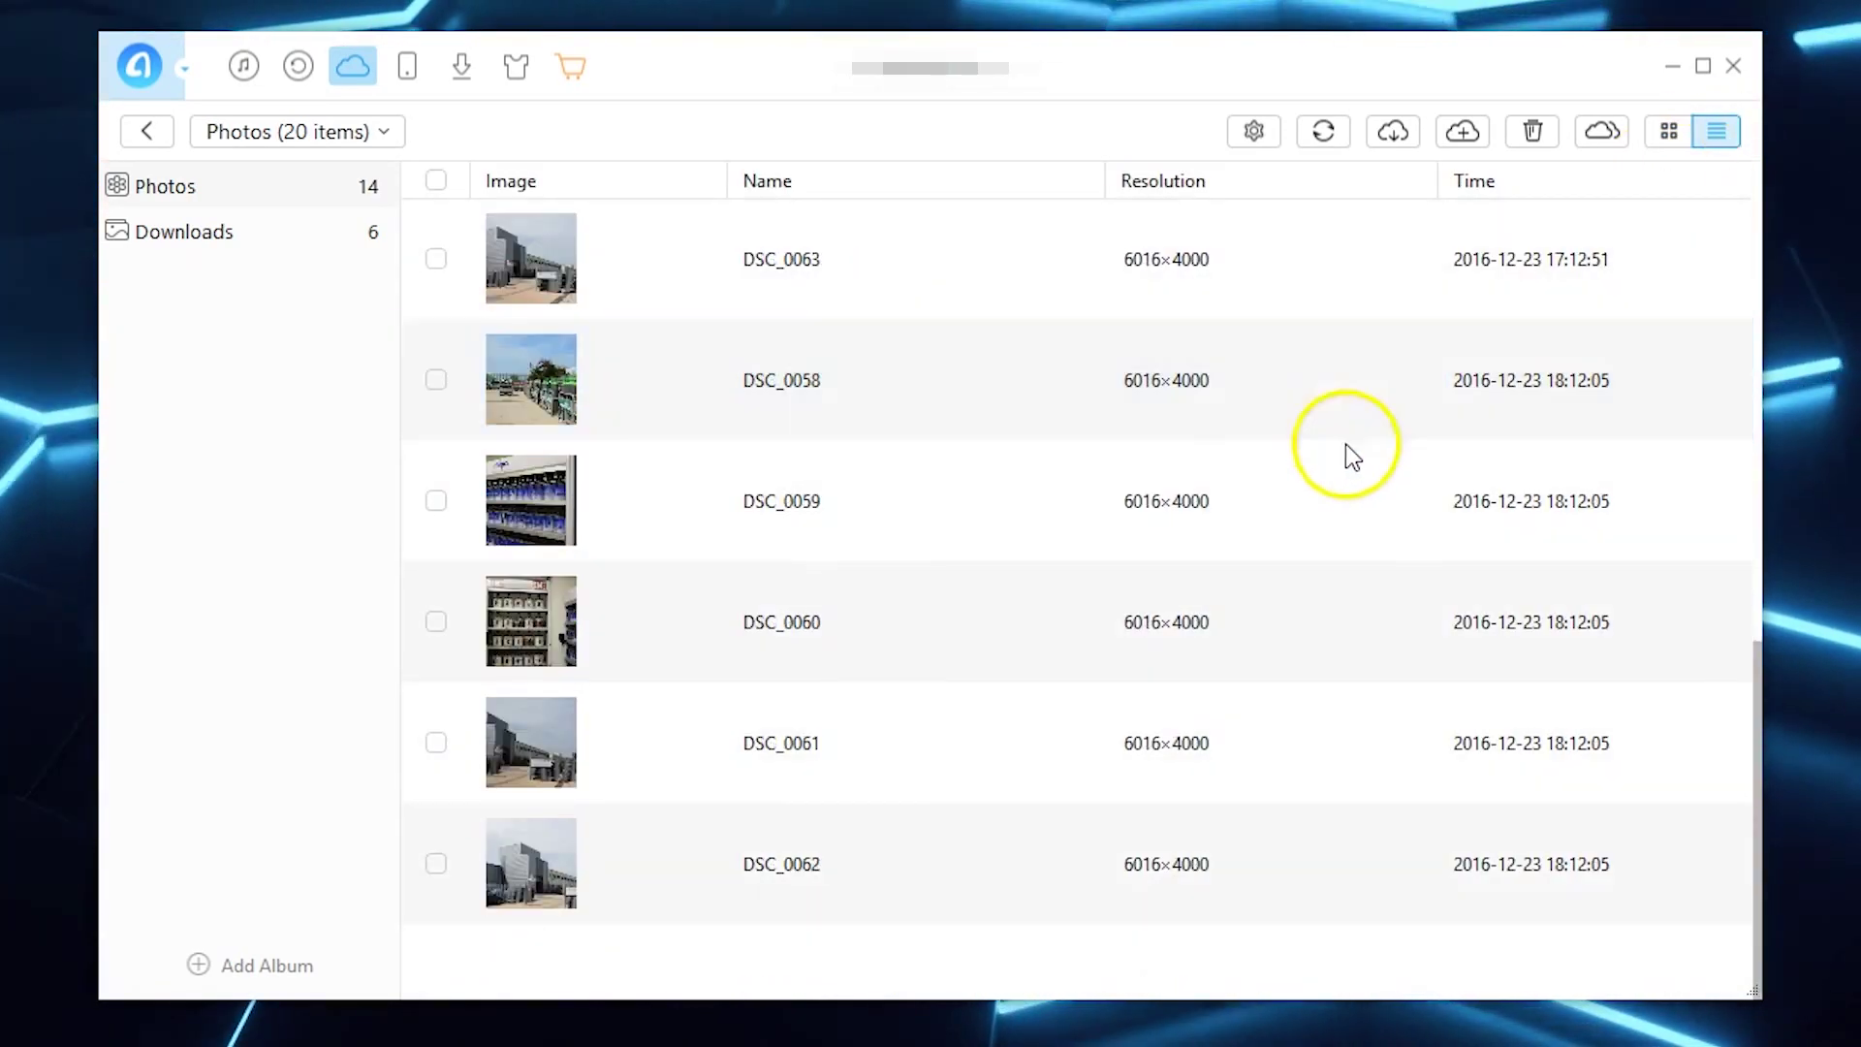
scroll(794, 543, up, 8)
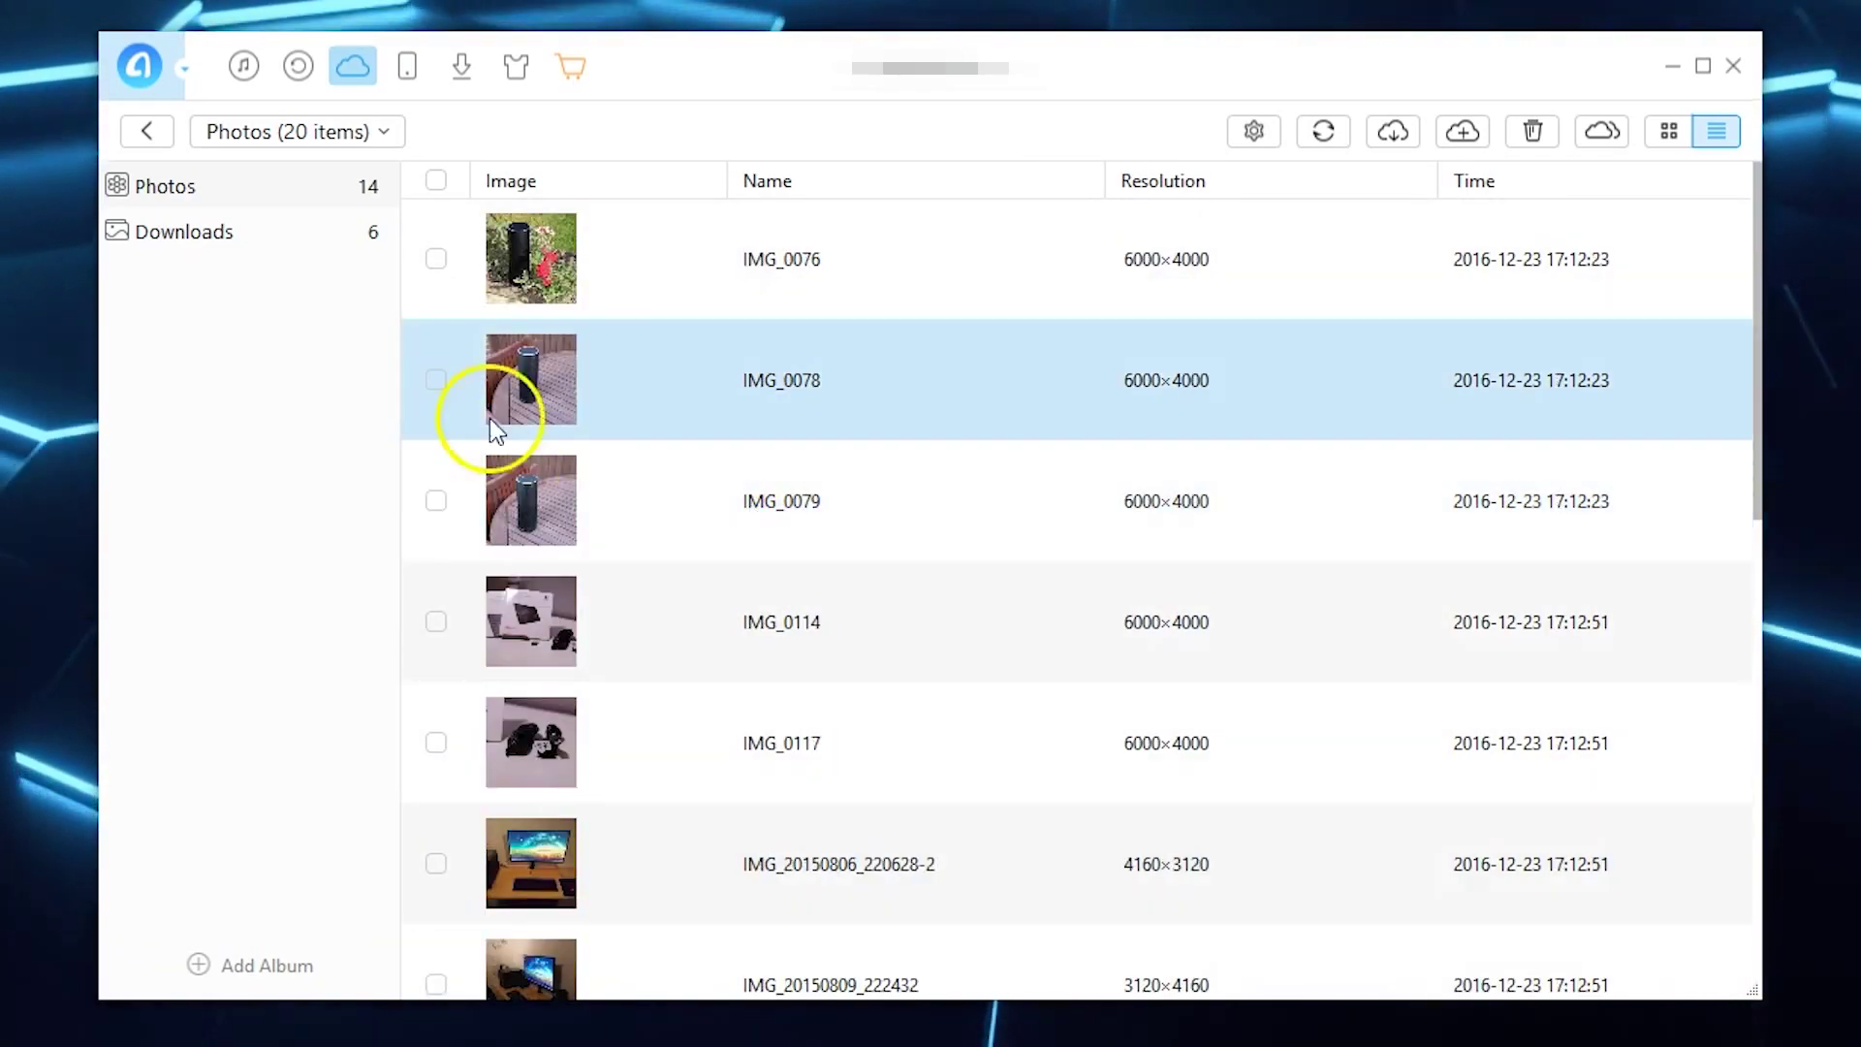
click(436, 381)
click(436, 623)
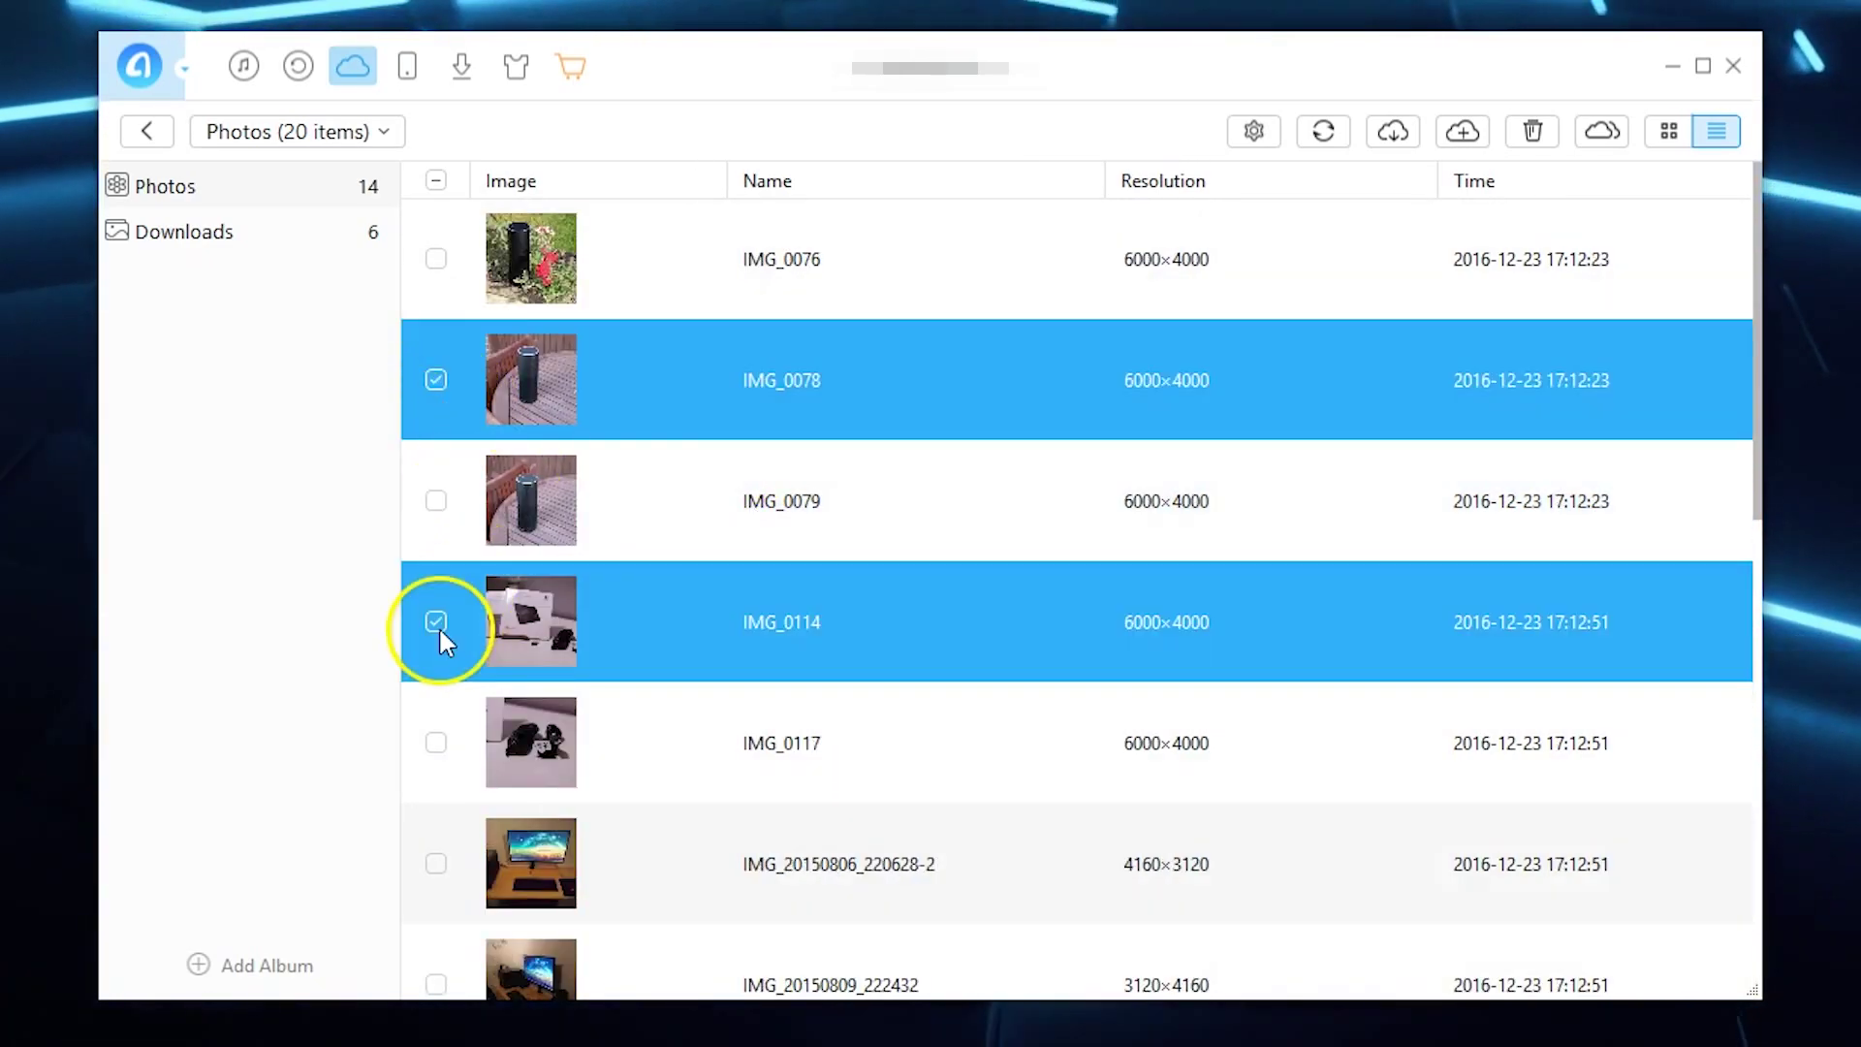
click(436, 182)
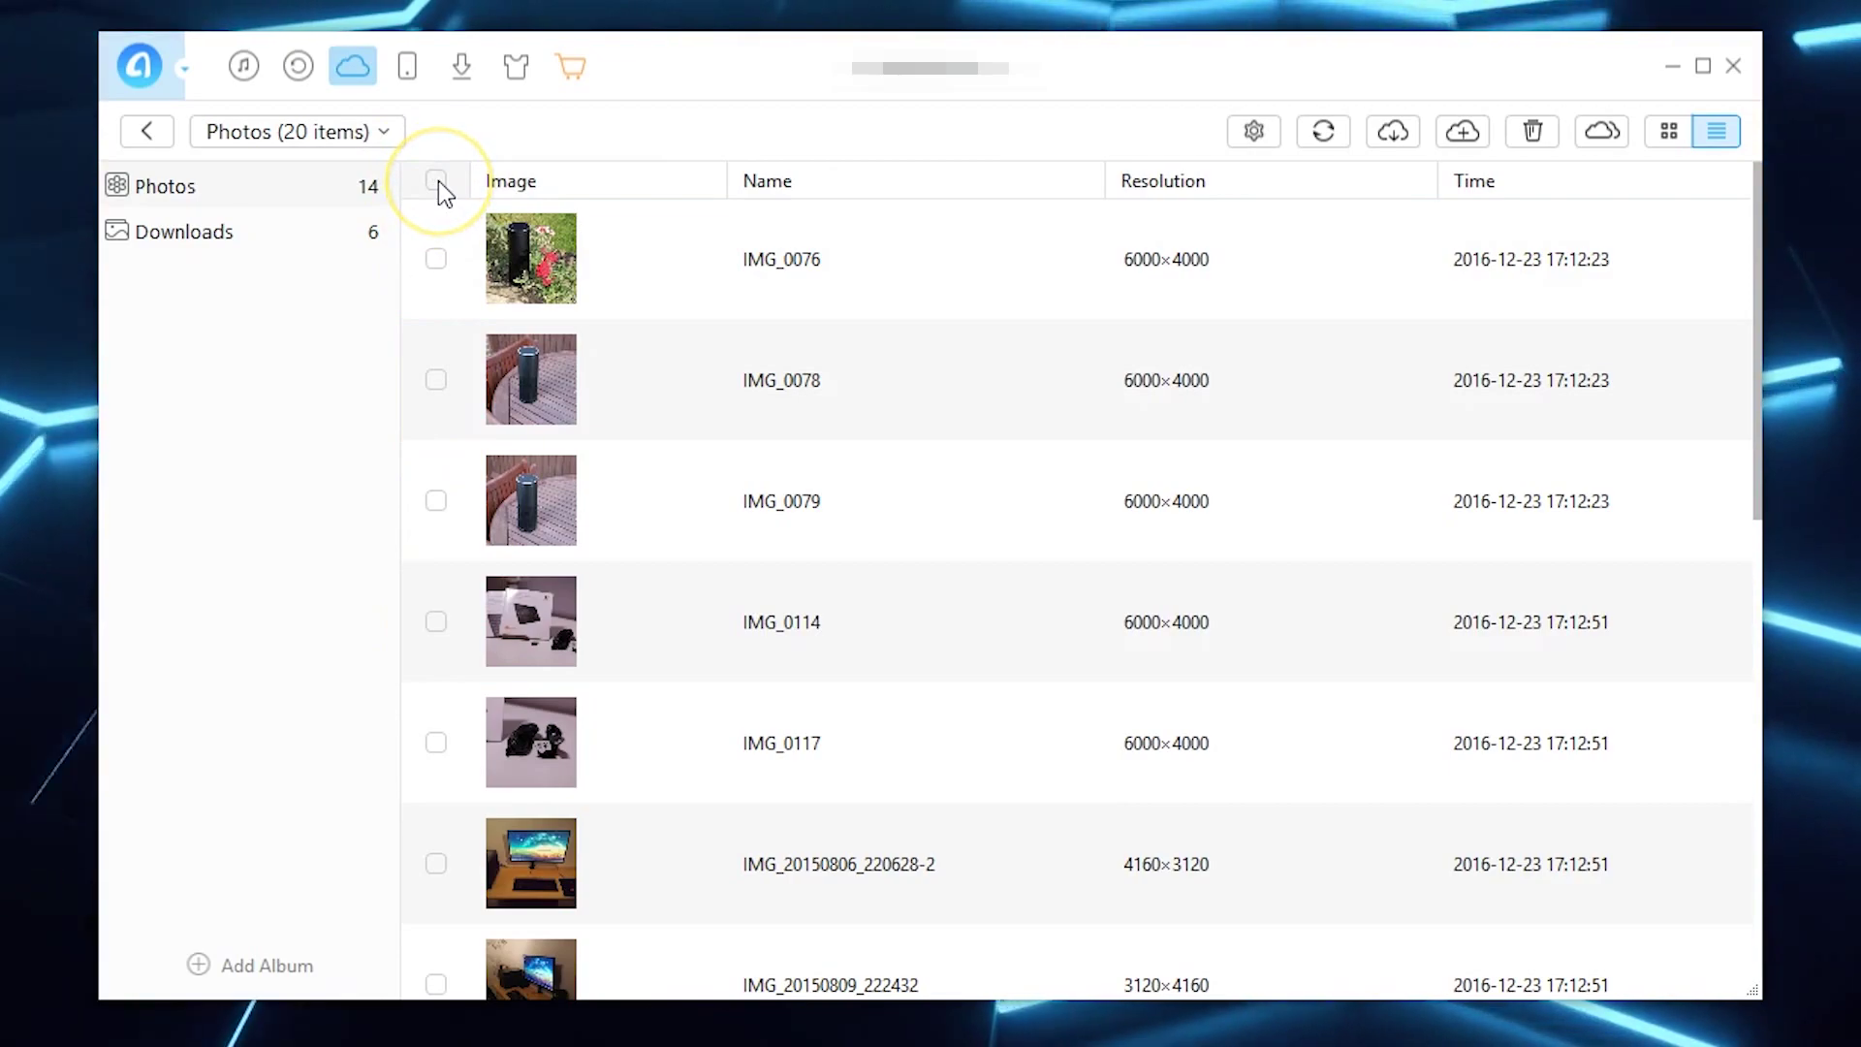
click(436, 181)
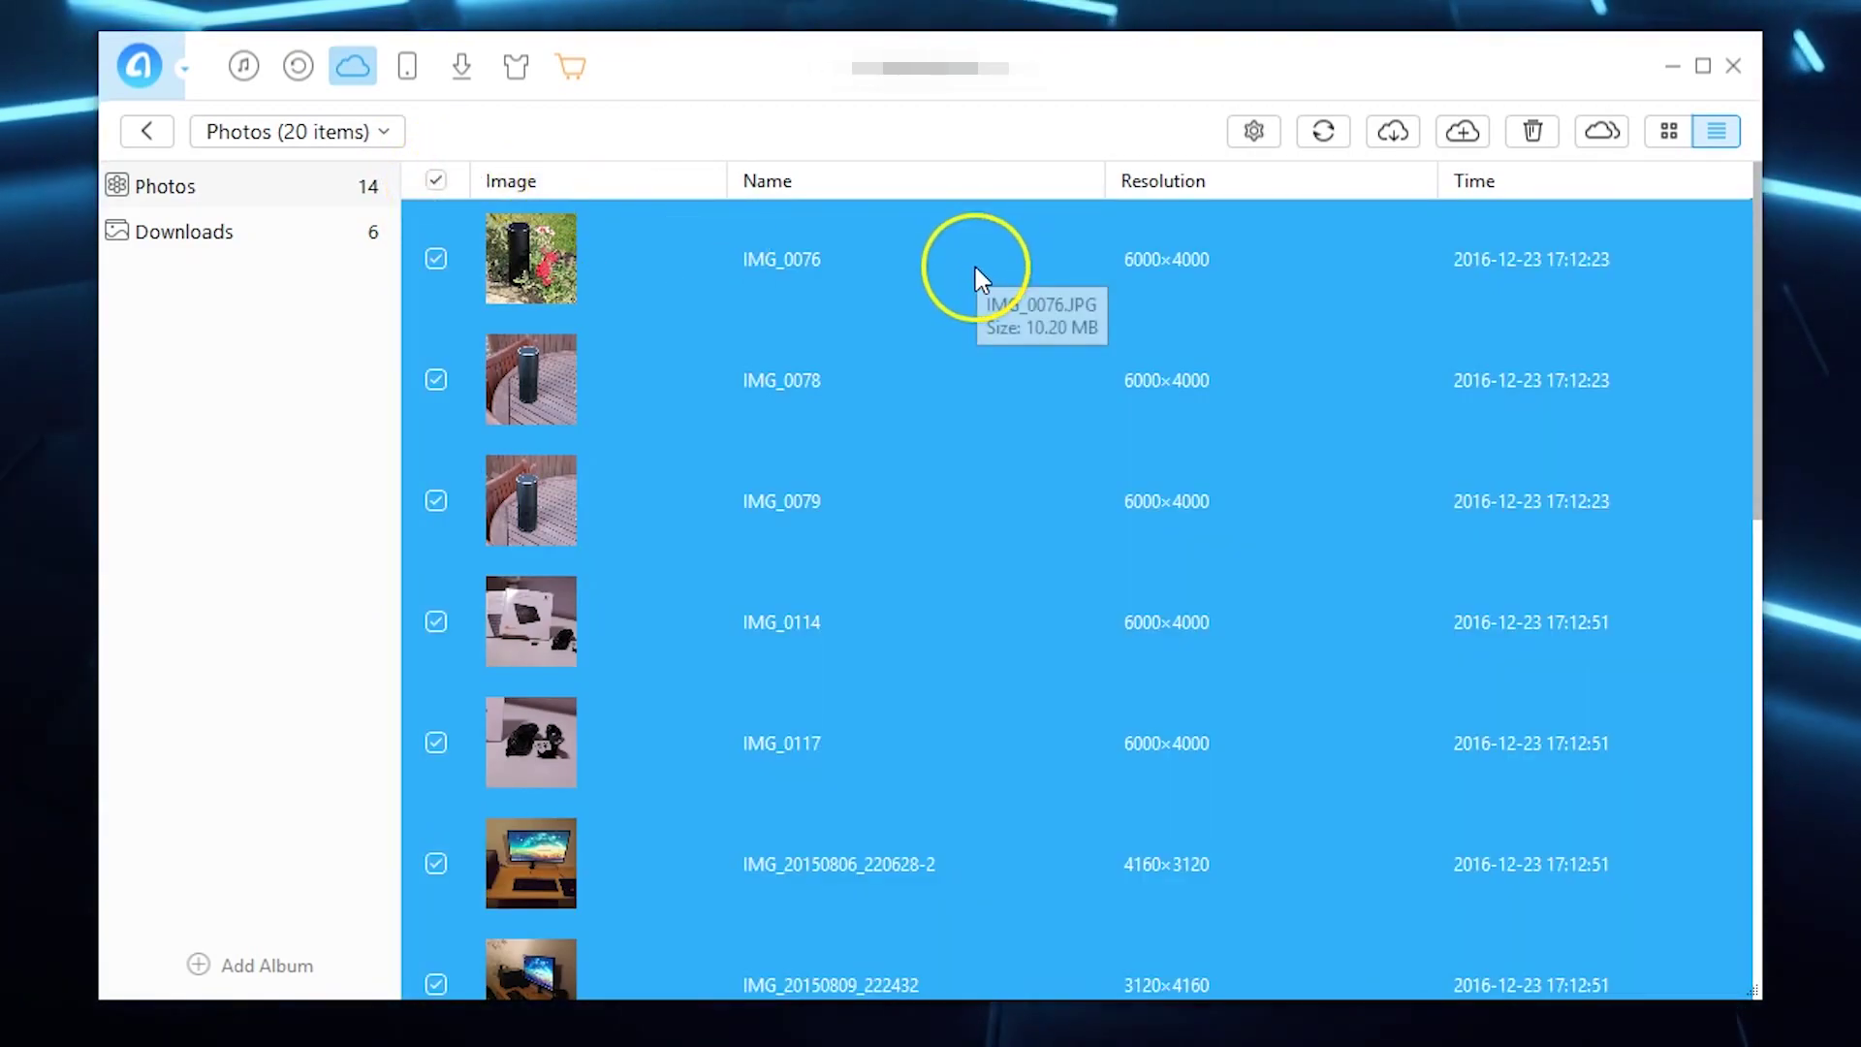
Download the checked photos, saving export settings with .html for Safari History and the Documents path.
click(1386, 145)
click(1251, 133)
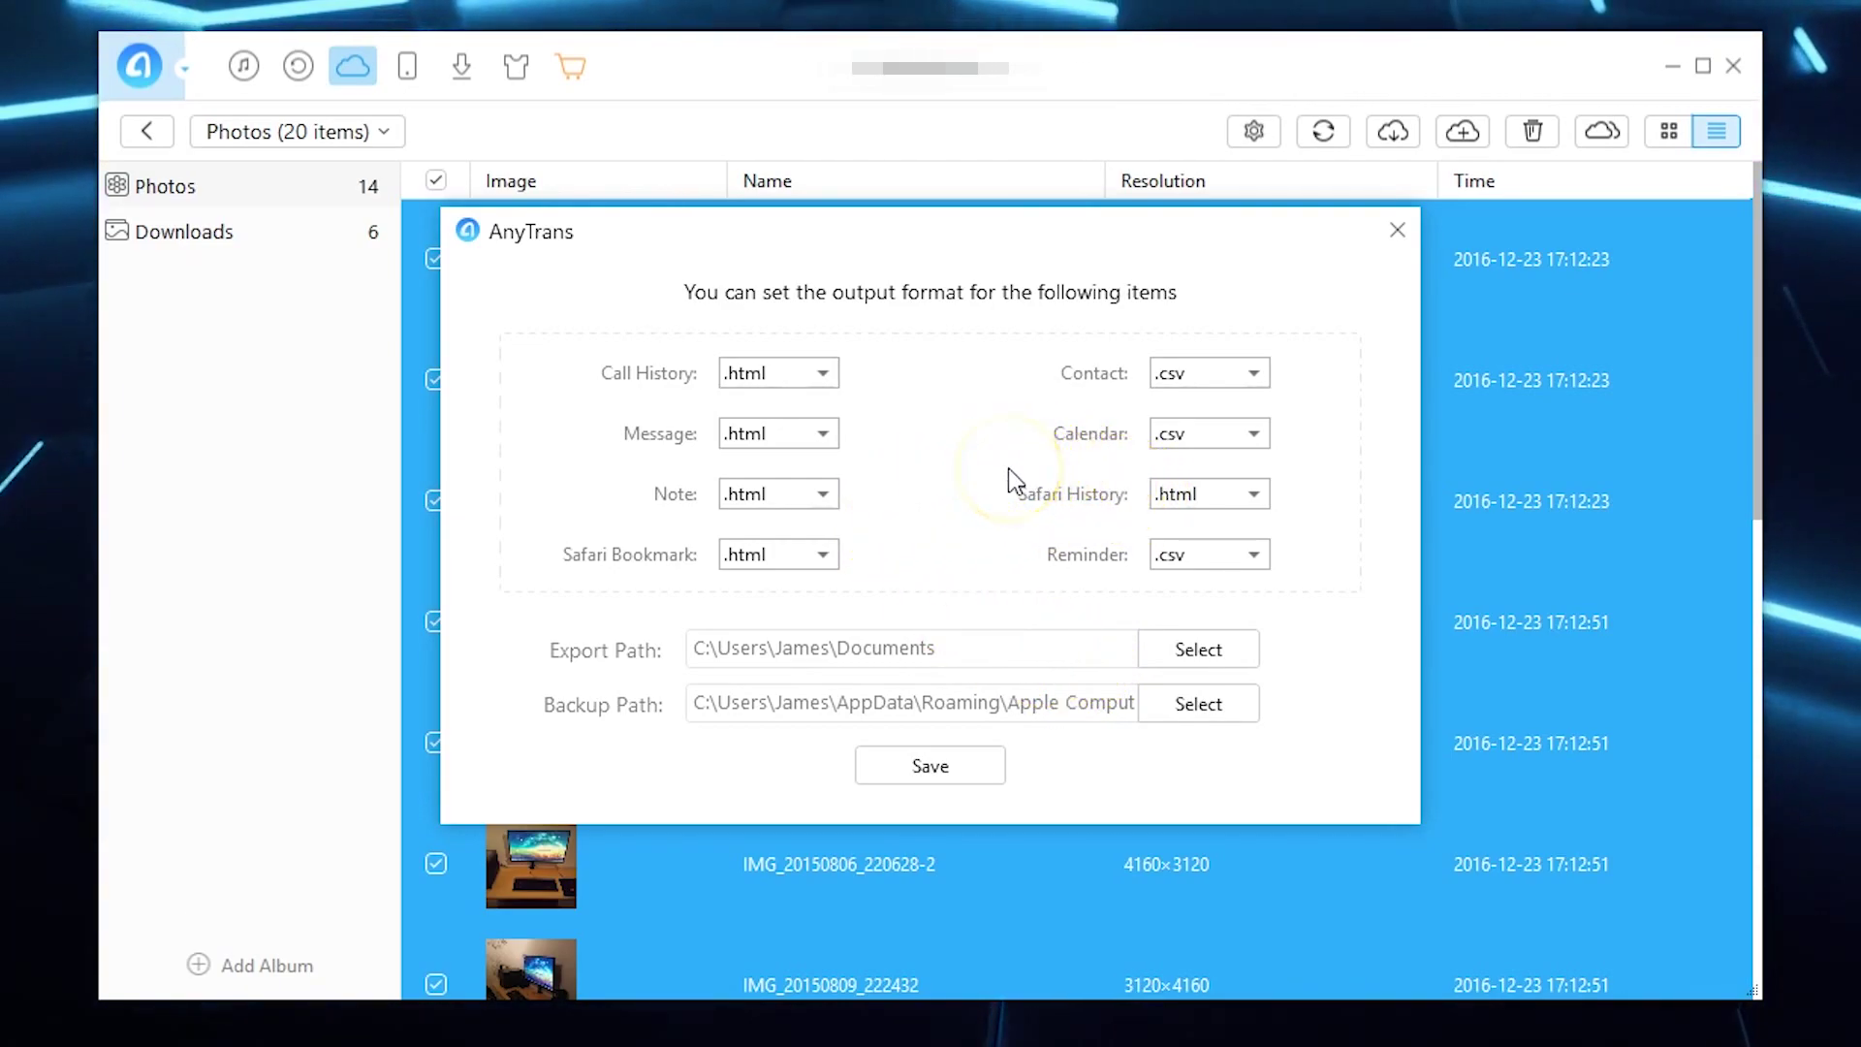
click(1259, 492)
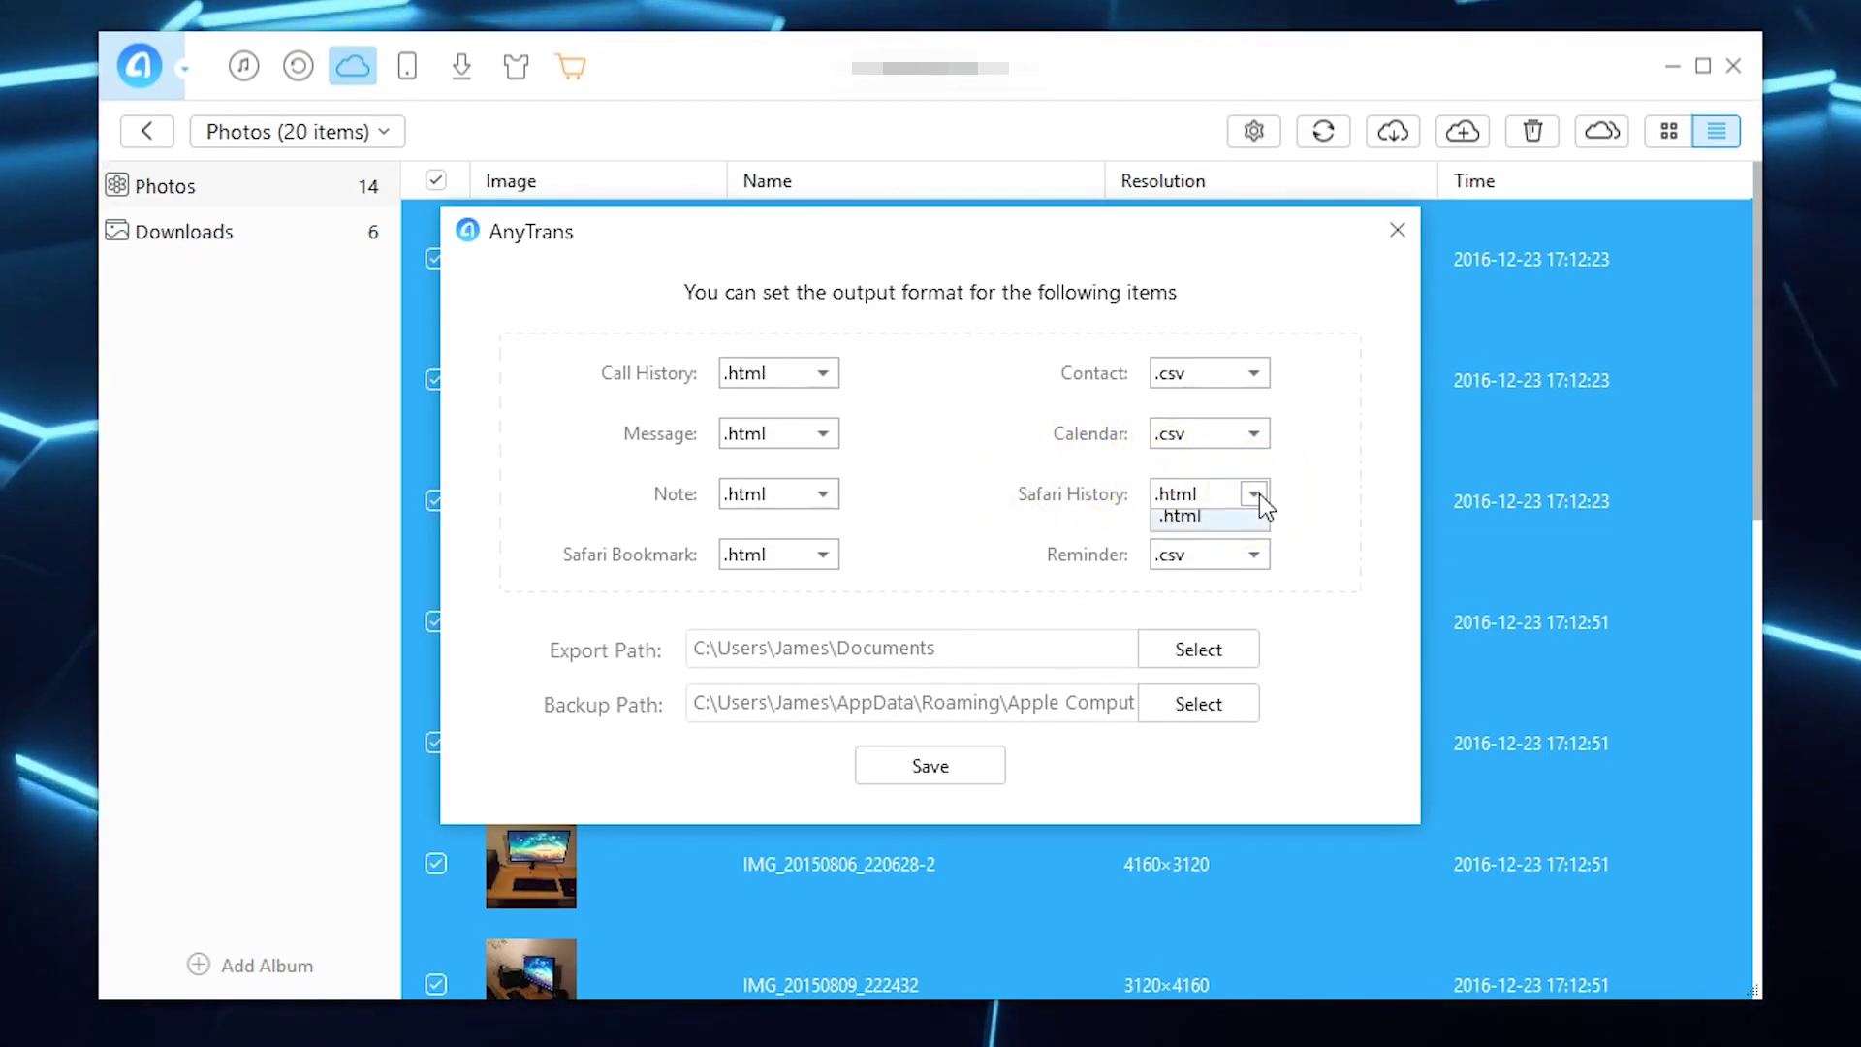
click(1259, 493)
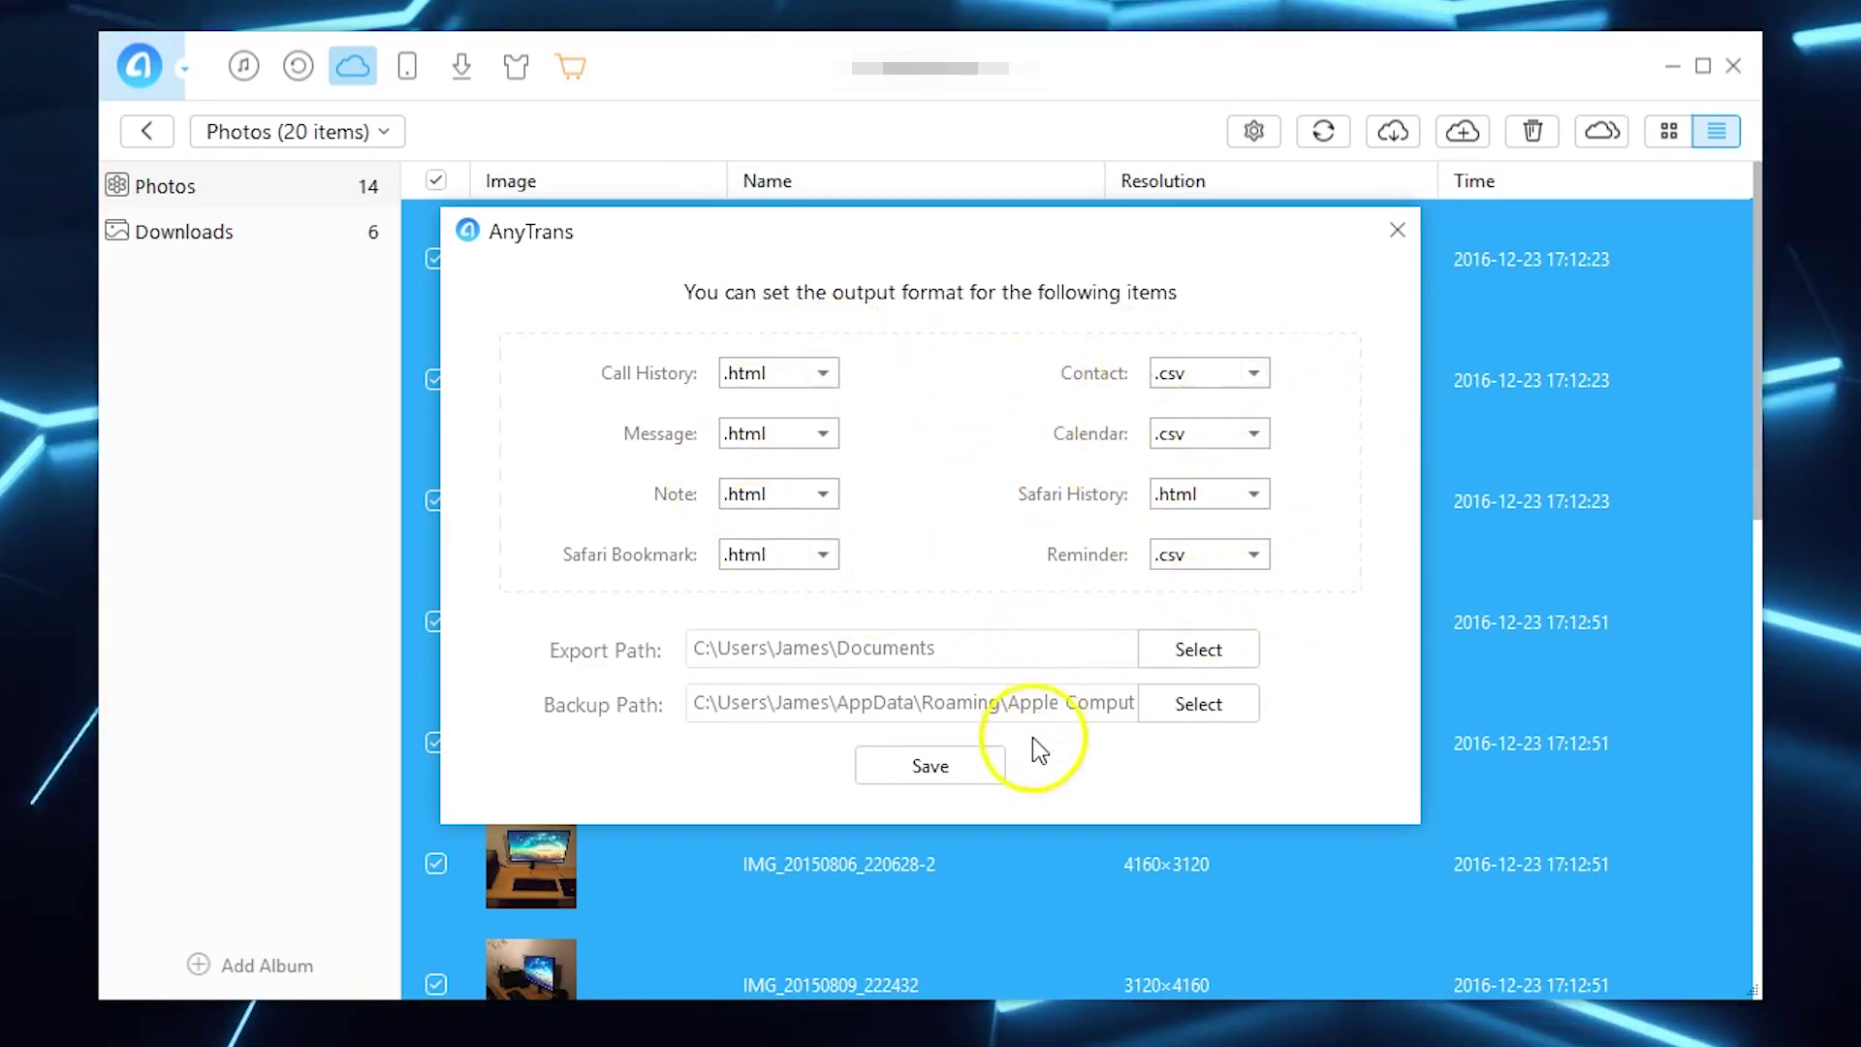
click(986, 765)
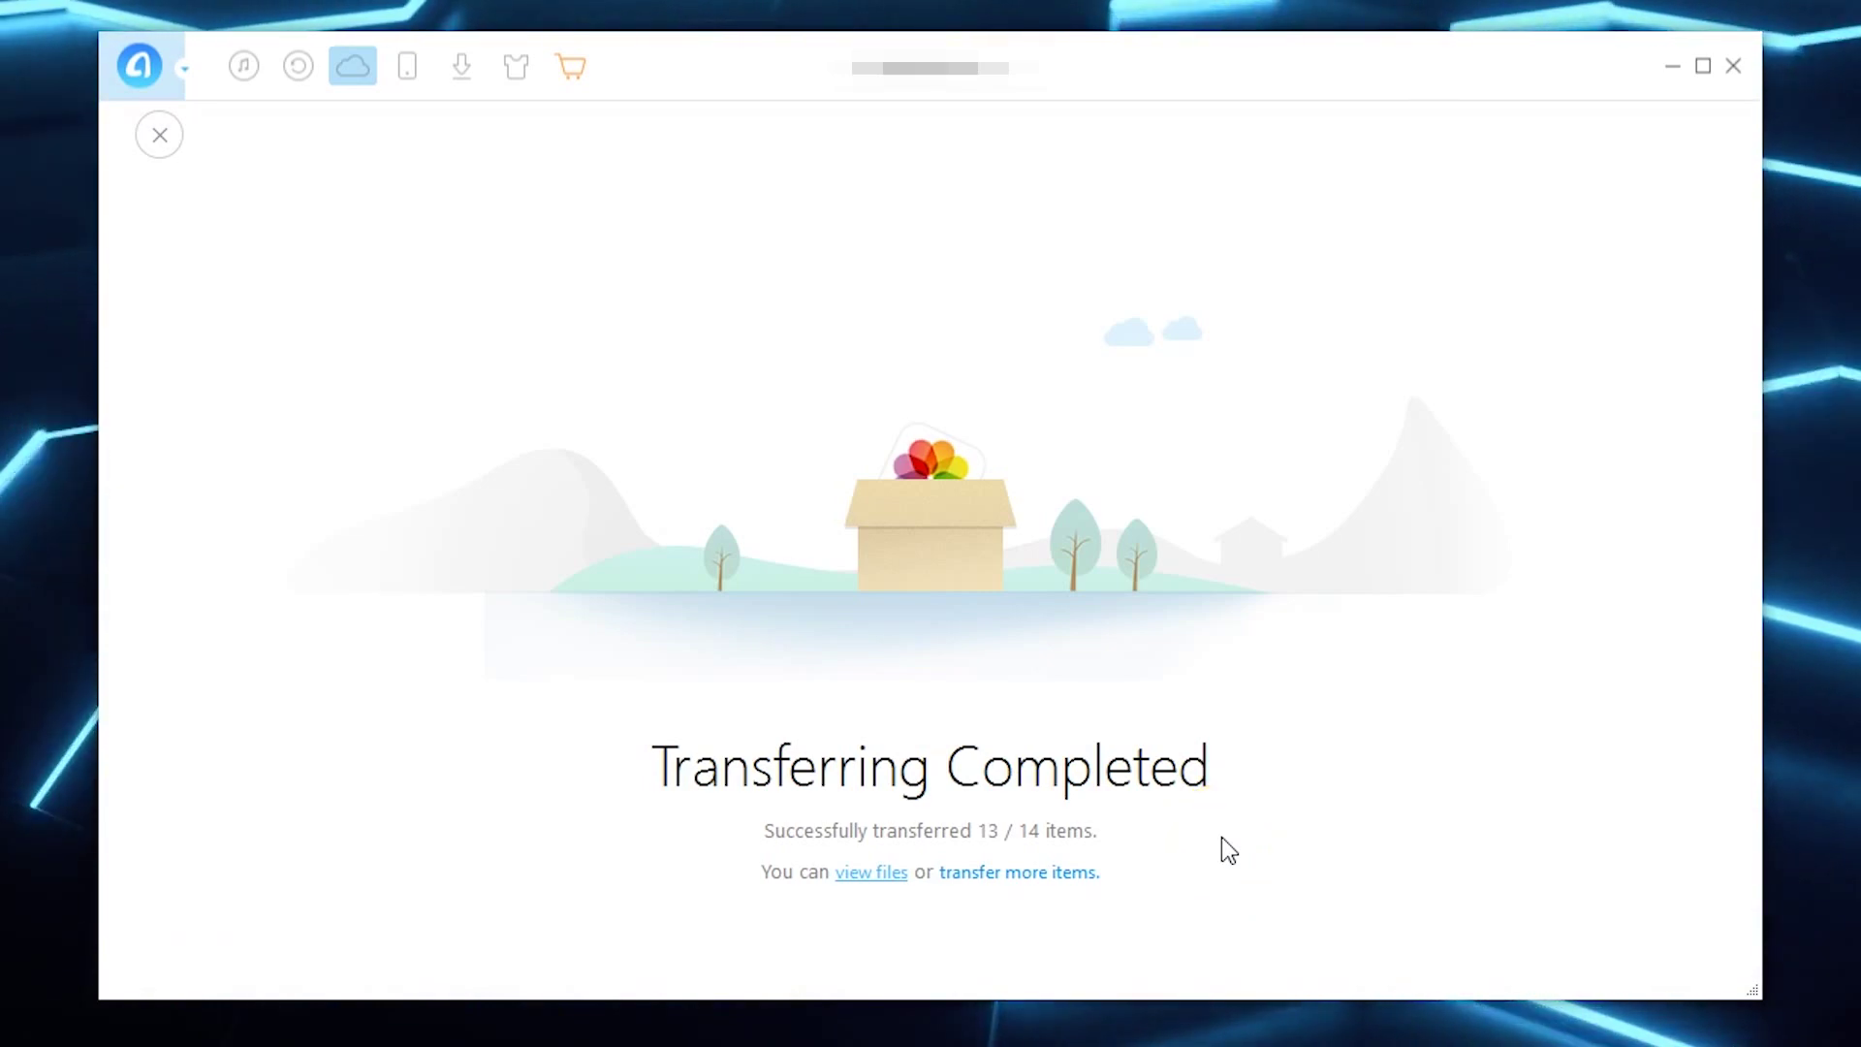
View the downloaded pictures in AnyTrans-Export-20170320\Photos\Photos, then close File Explorer.
click(884, 874)
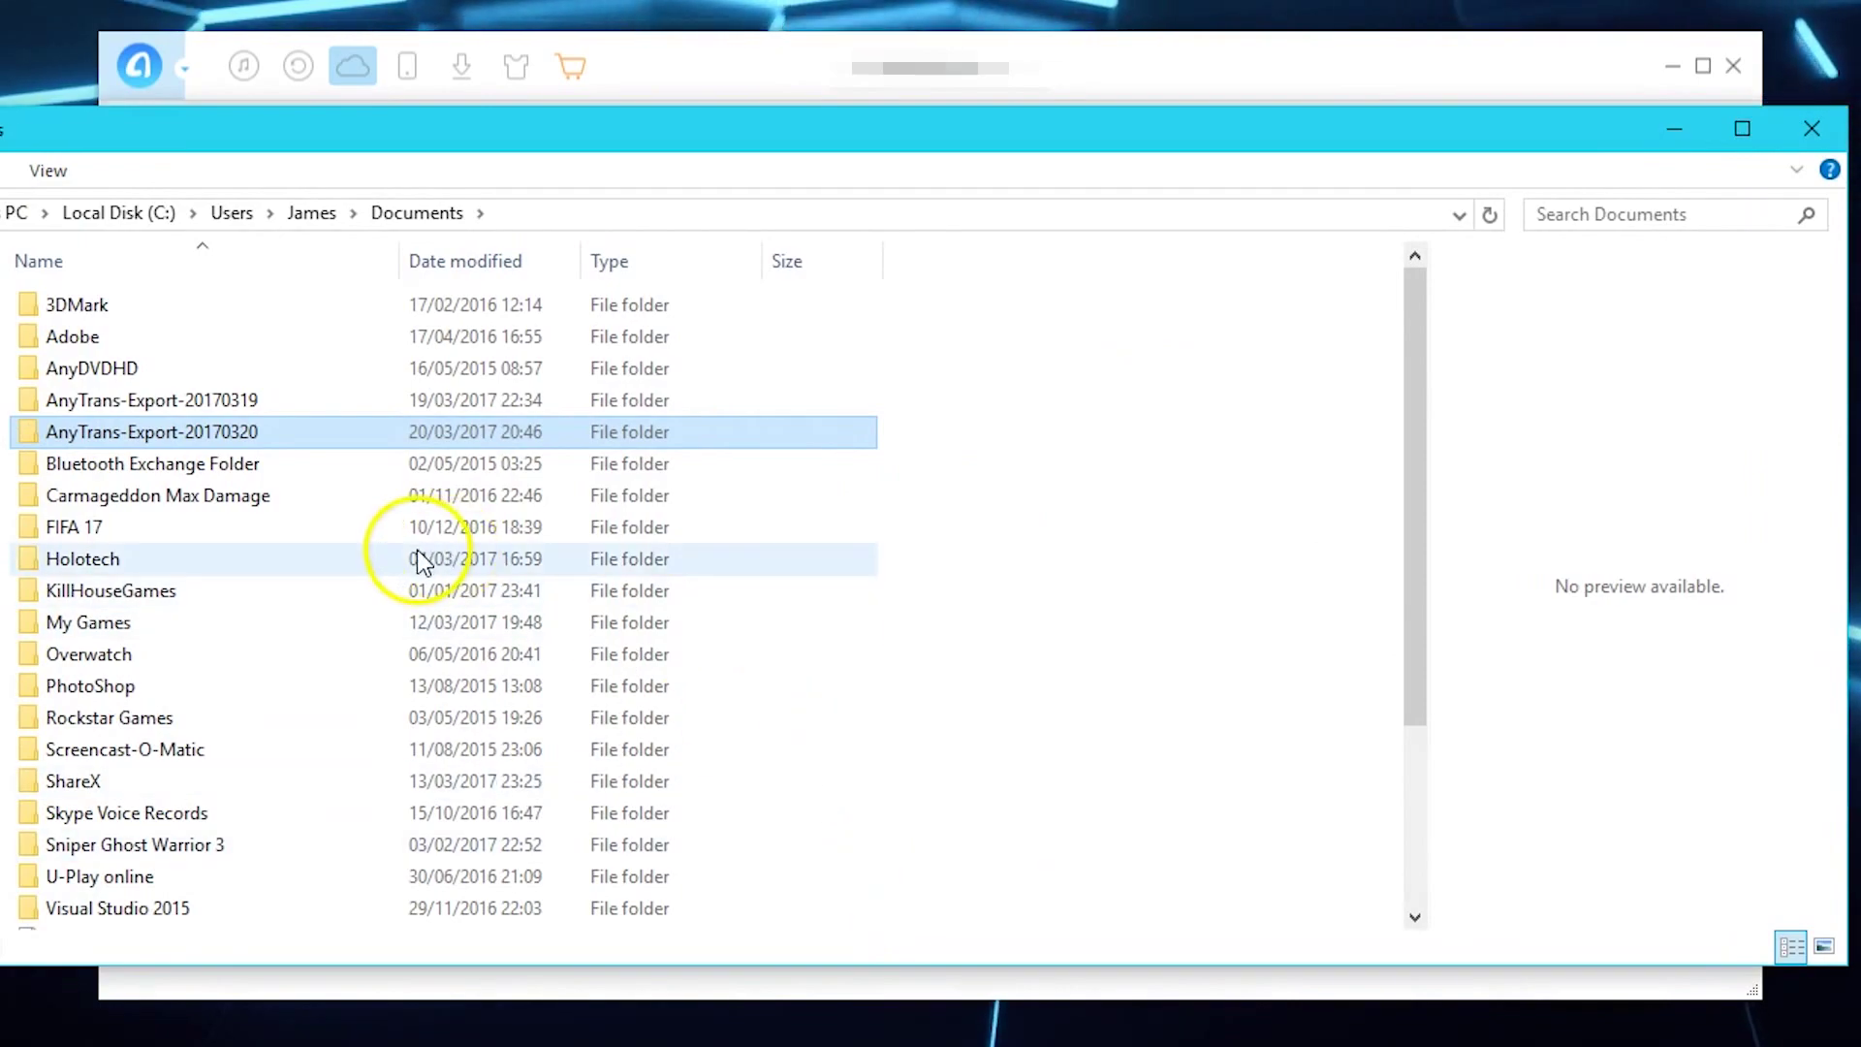
mouse_move(340, 441)
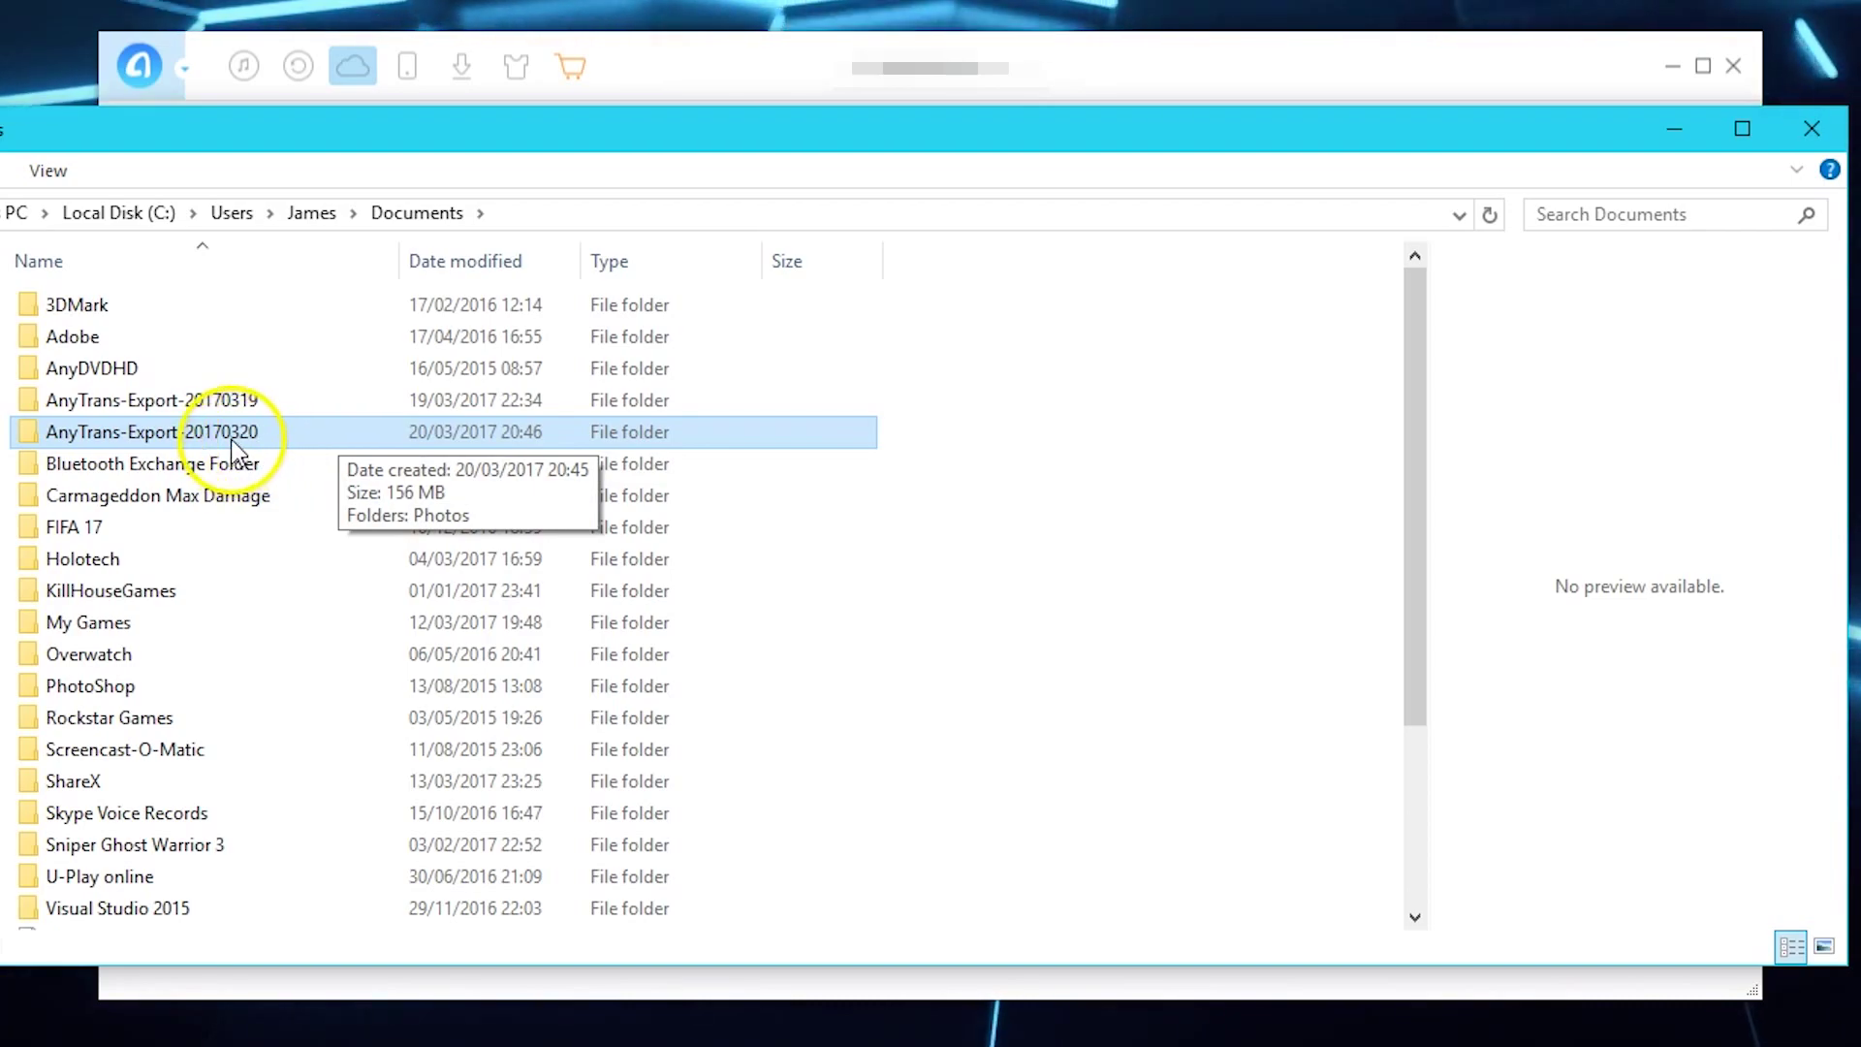
double_click(143, 433)
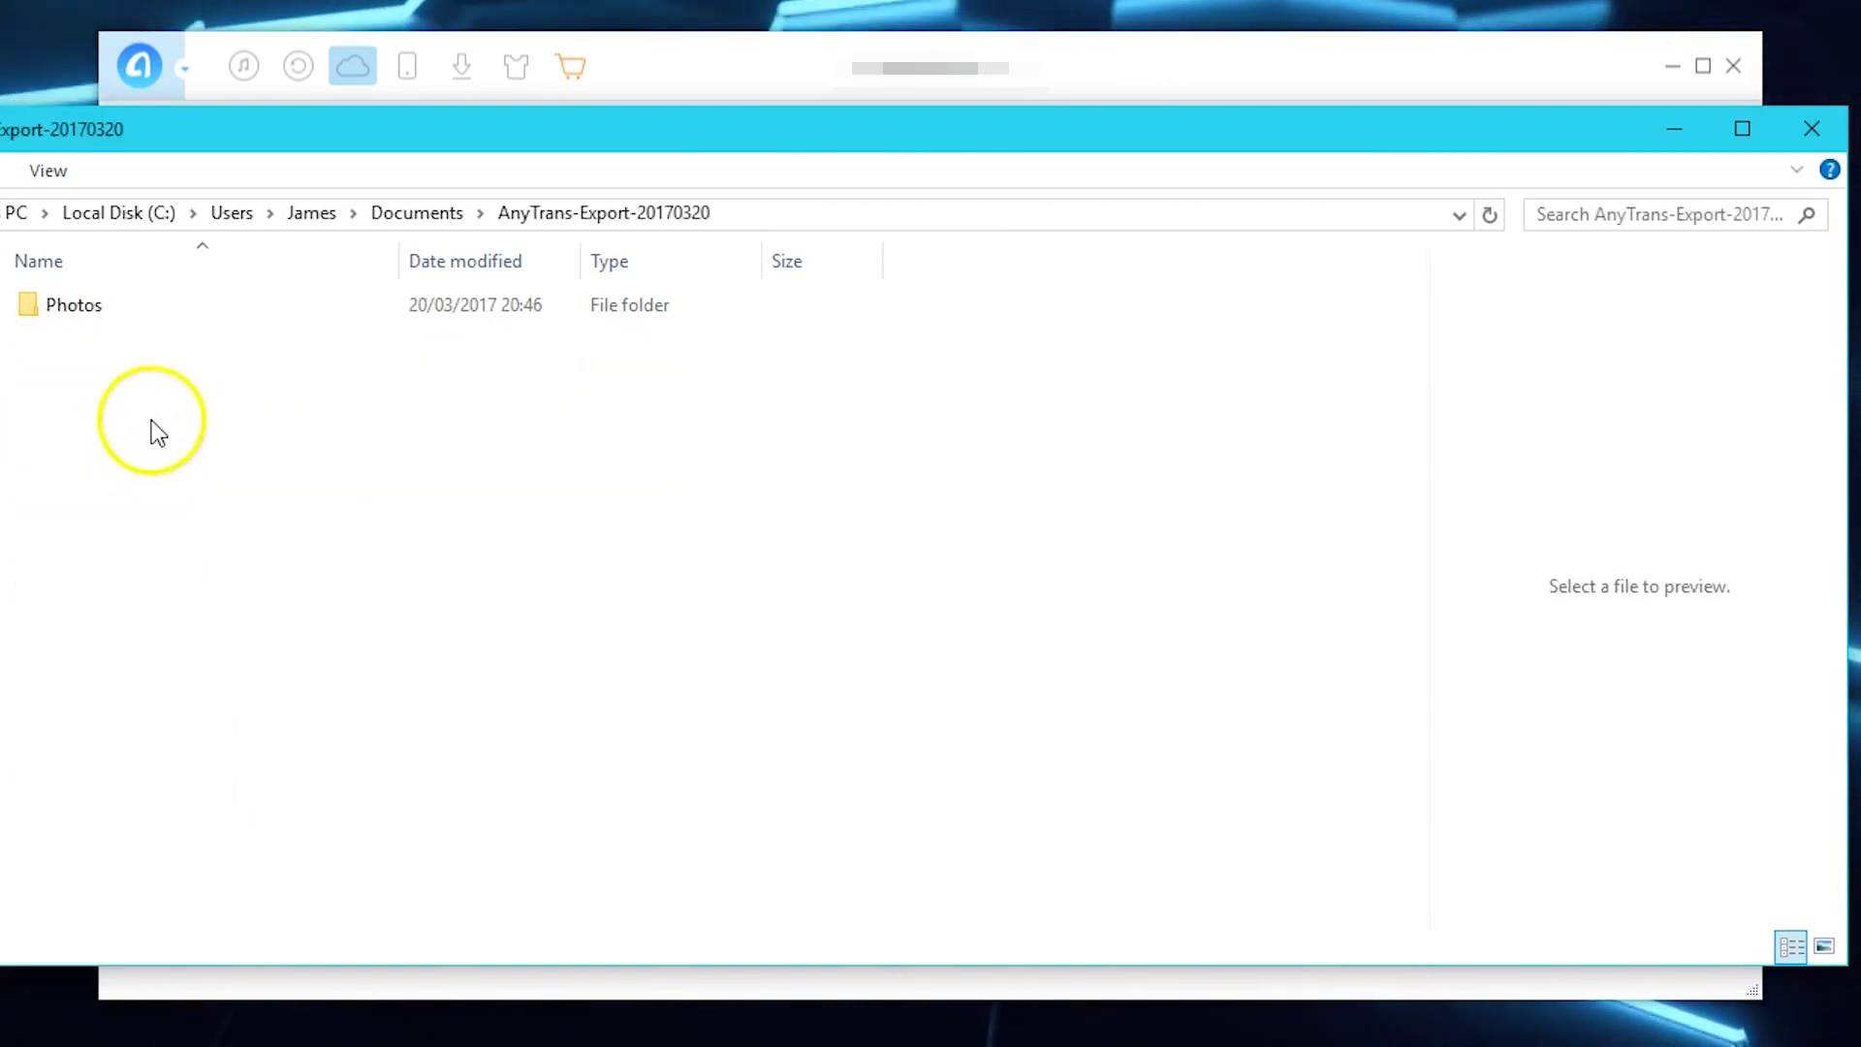
double_click(100, 317)
double_click(97, 316)
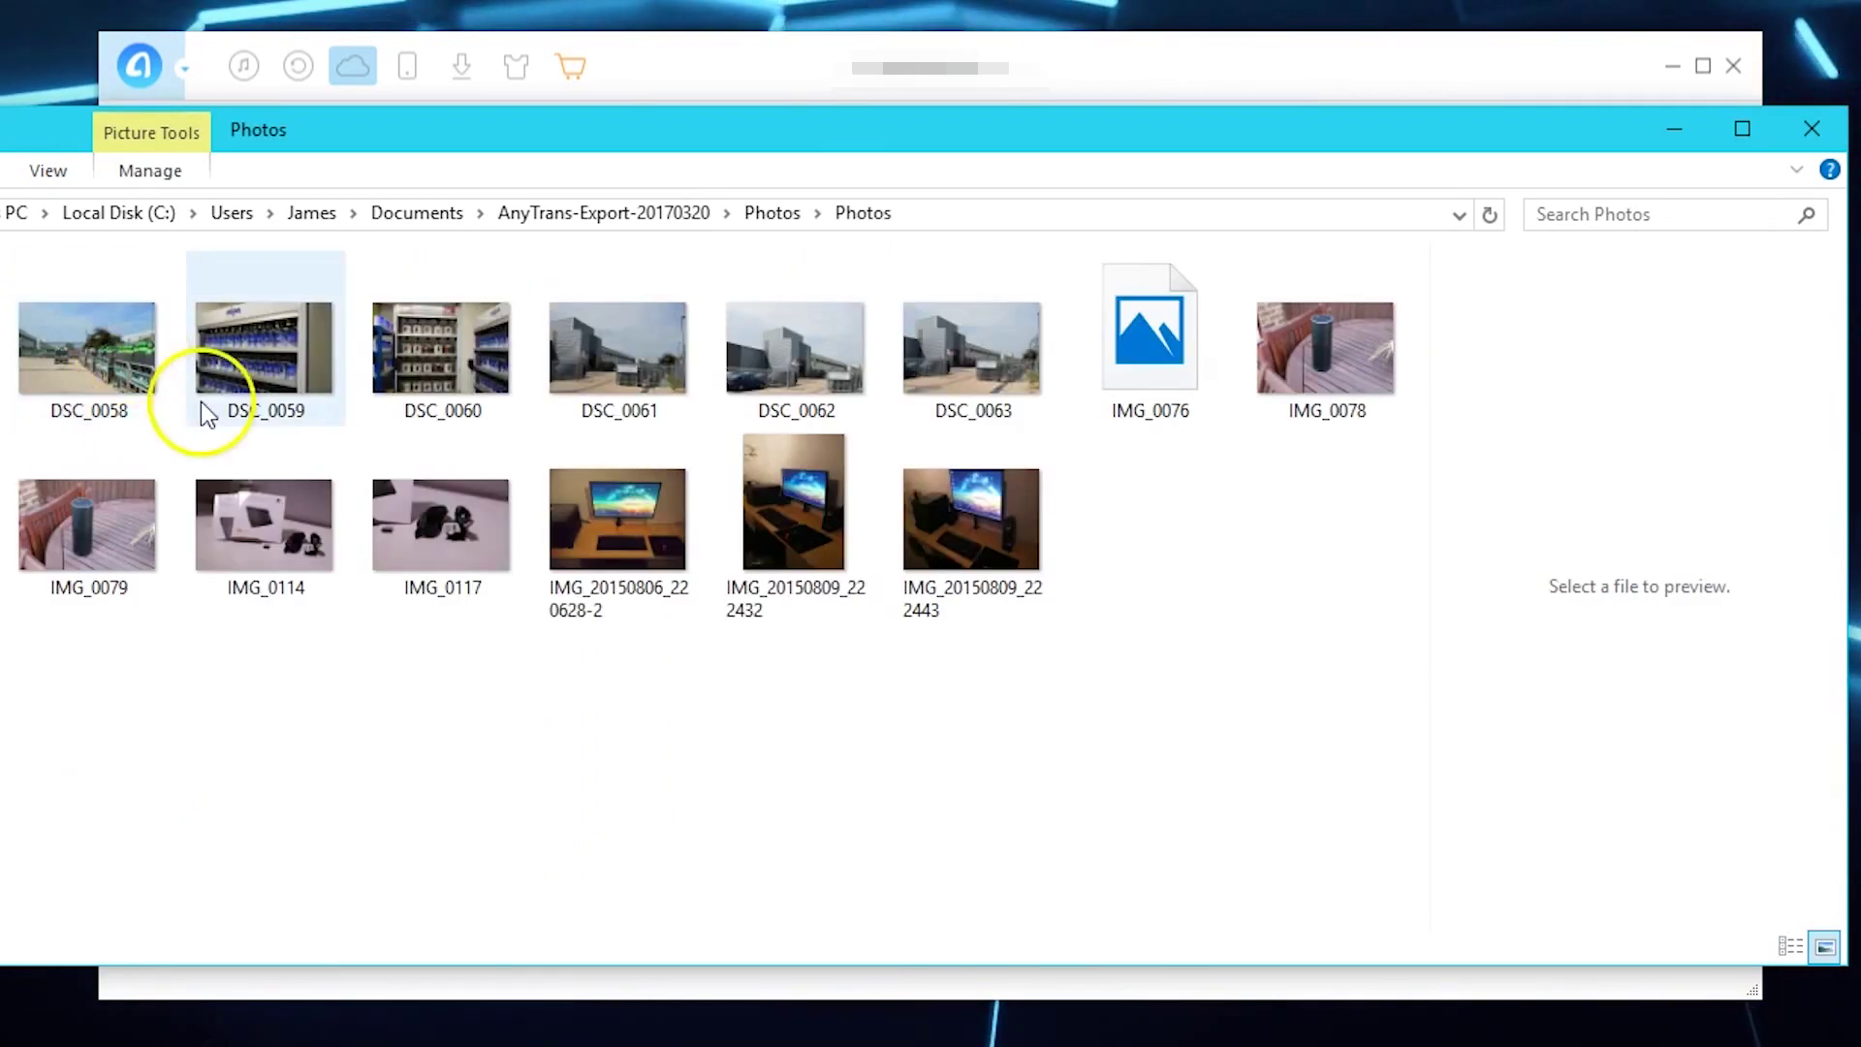
click(1811, 136)
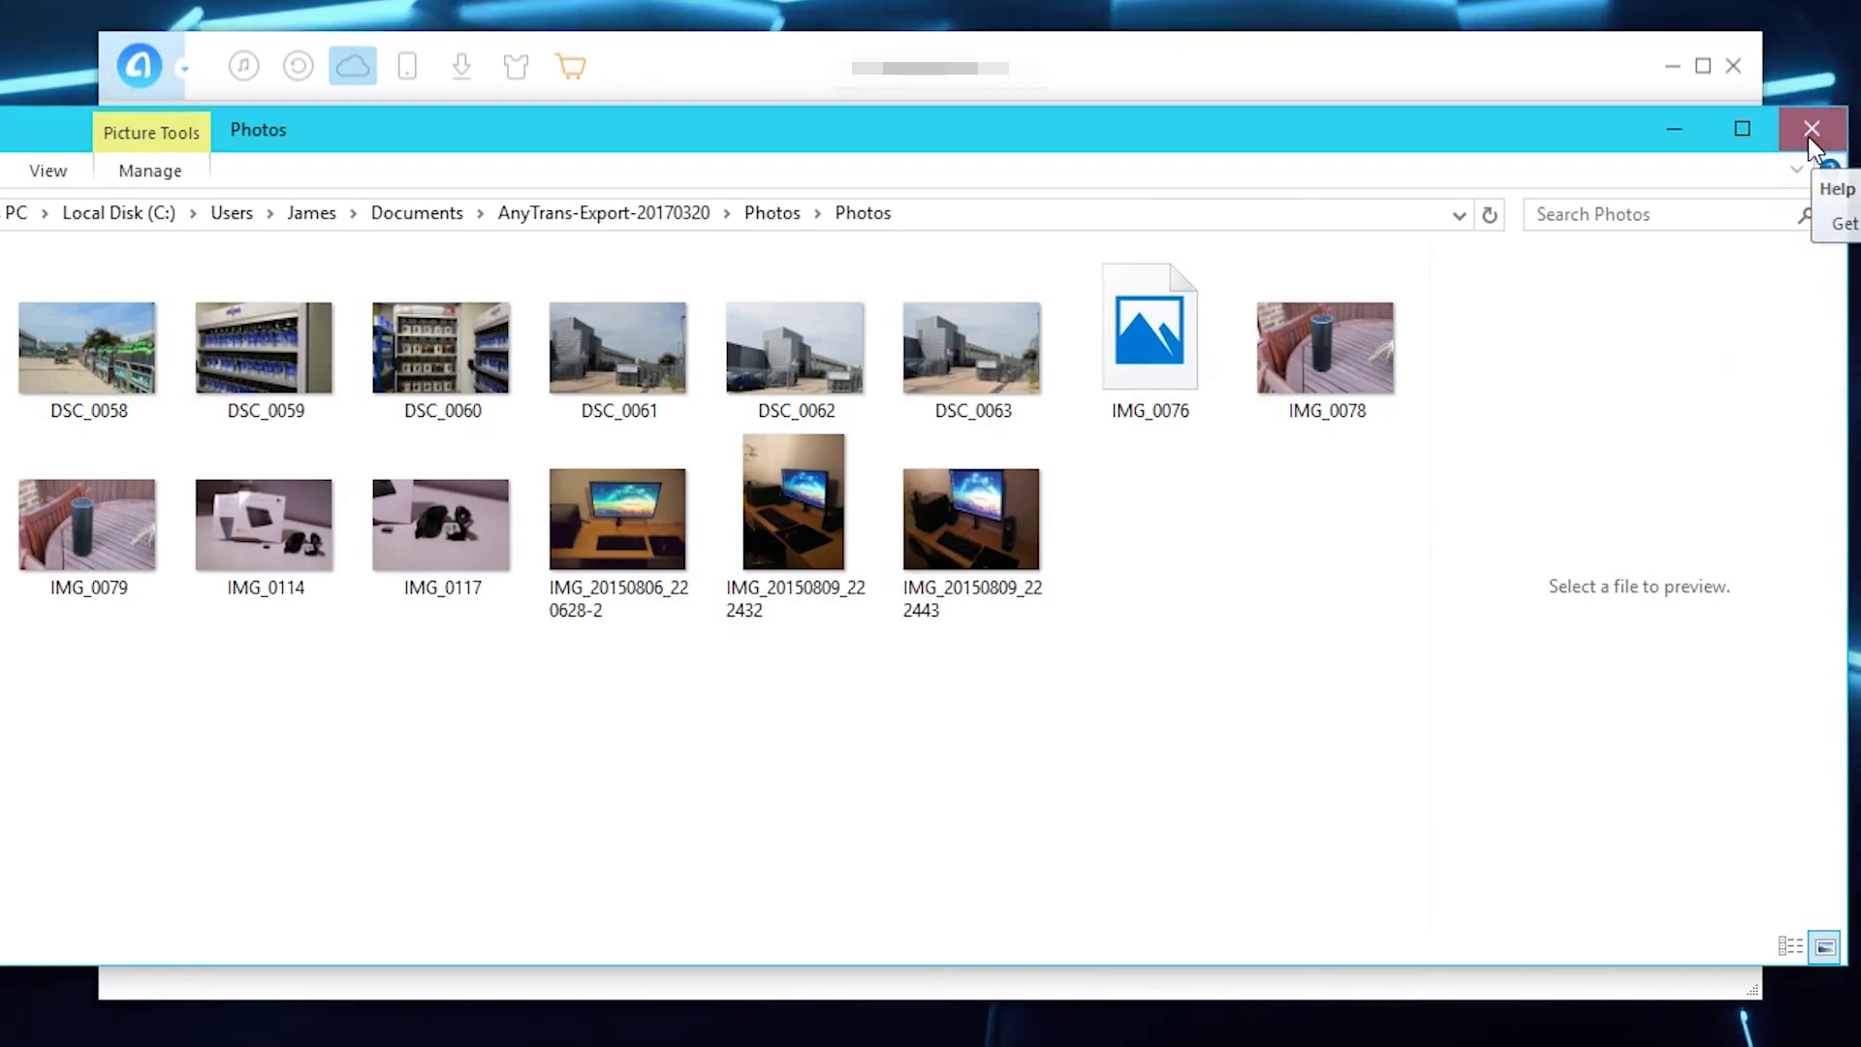
Return to the iCloud Photos list in AnyTrans.
click(1037, 870)
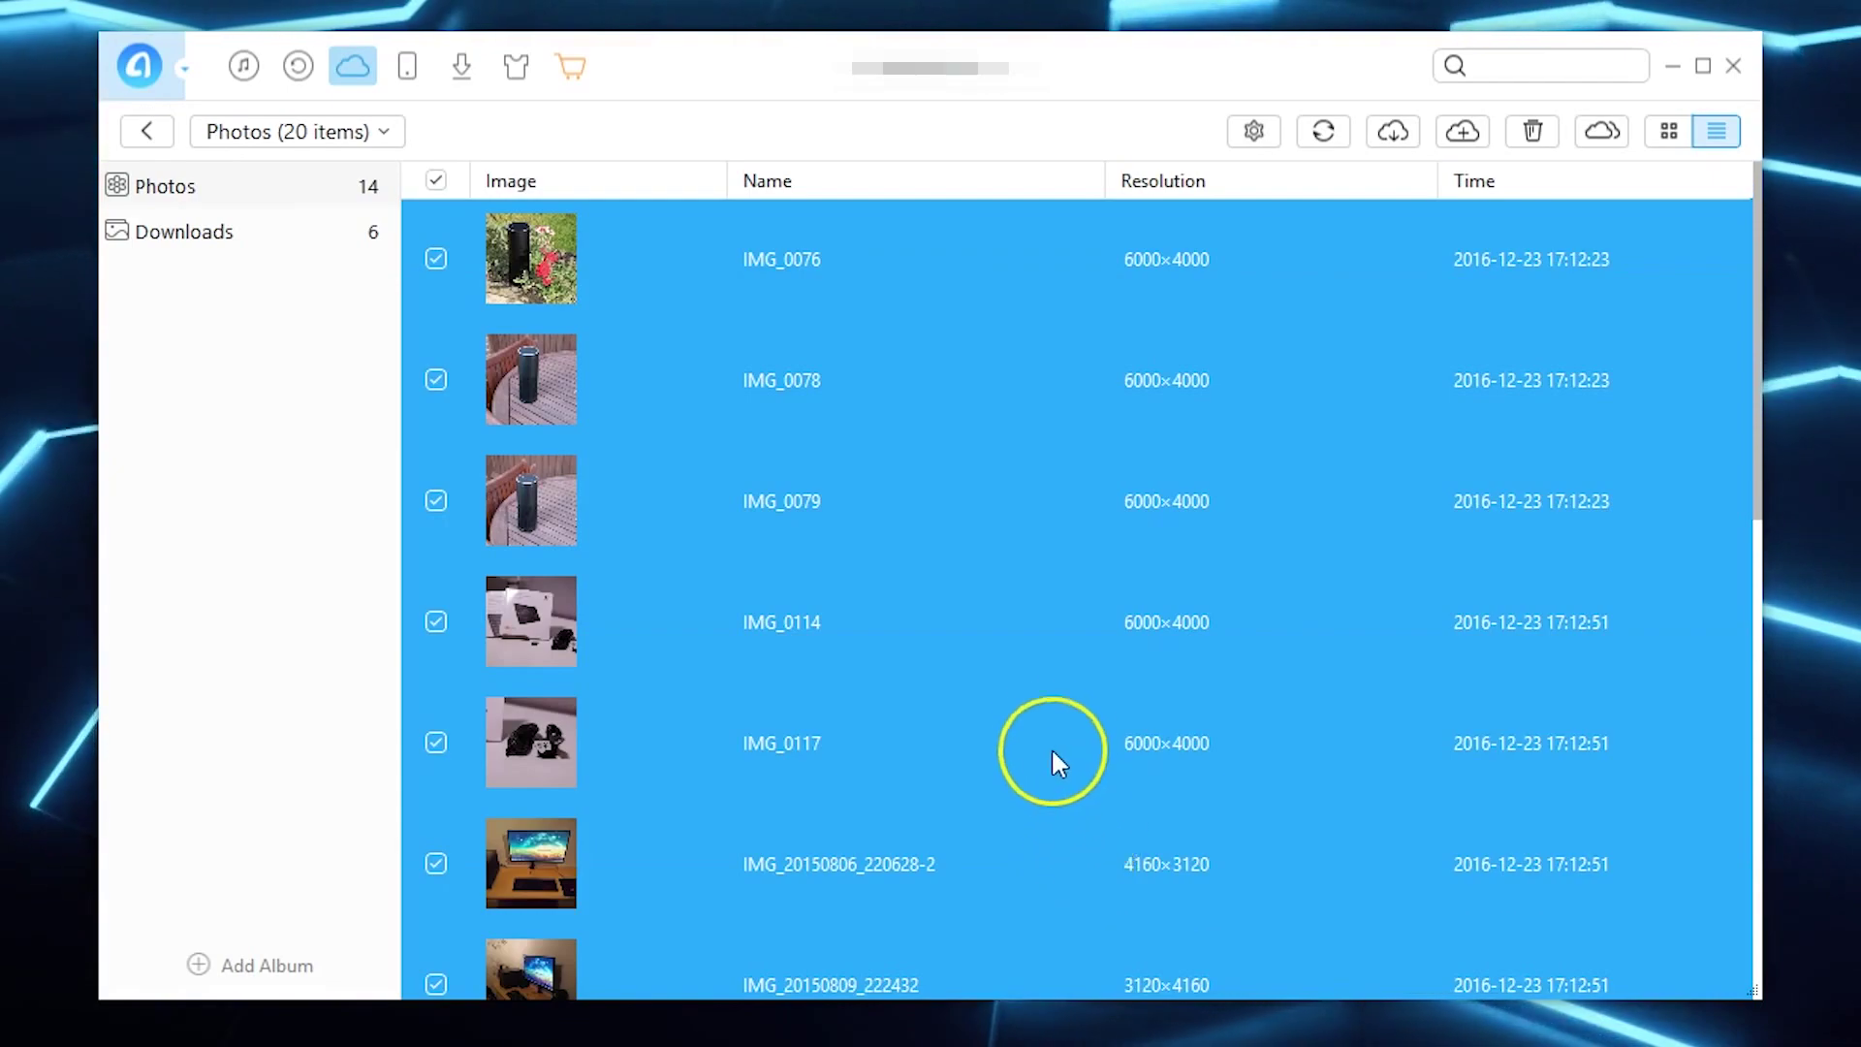
scroll(1042, 722, down, 5)
scroll(1034, 696, up, 4)
scroll(1033, 696, up, 1)
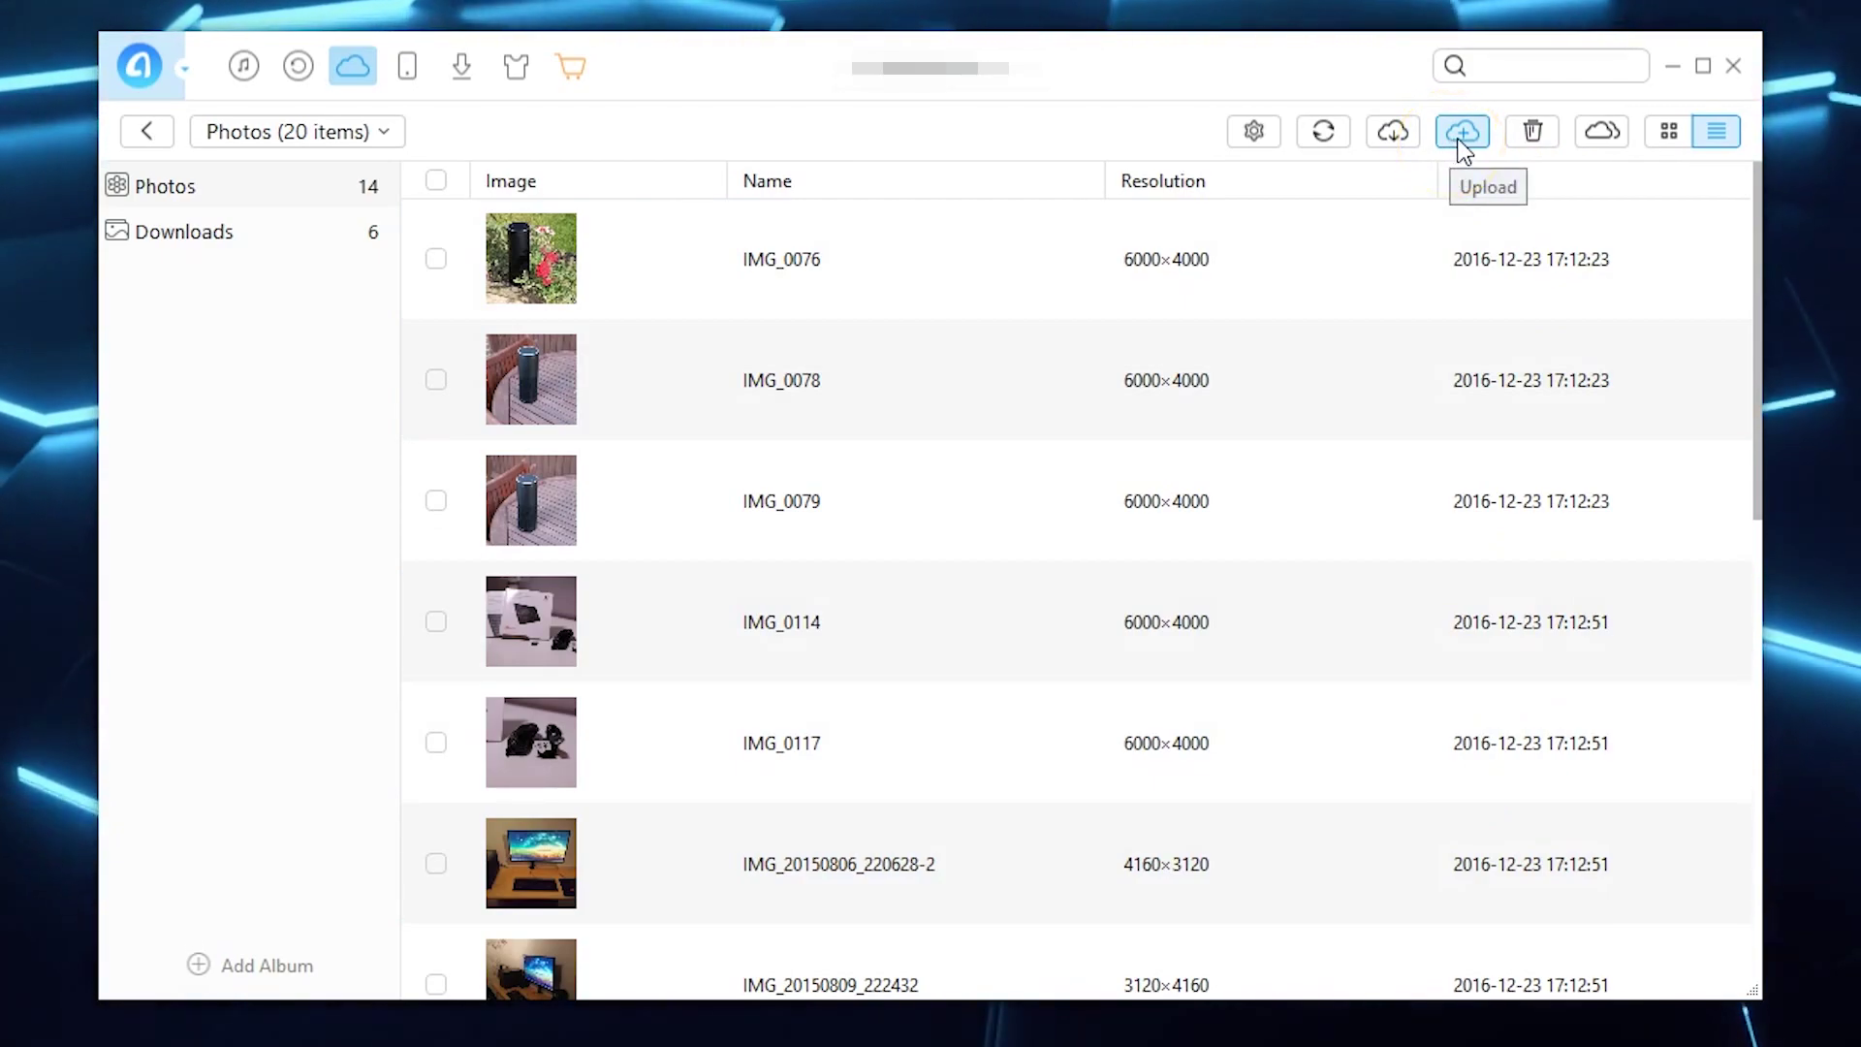
Upload IMG_0069 and IMG_0070 from the 2016_10_02 folder to iCloud Photos.
click(1457, 141)
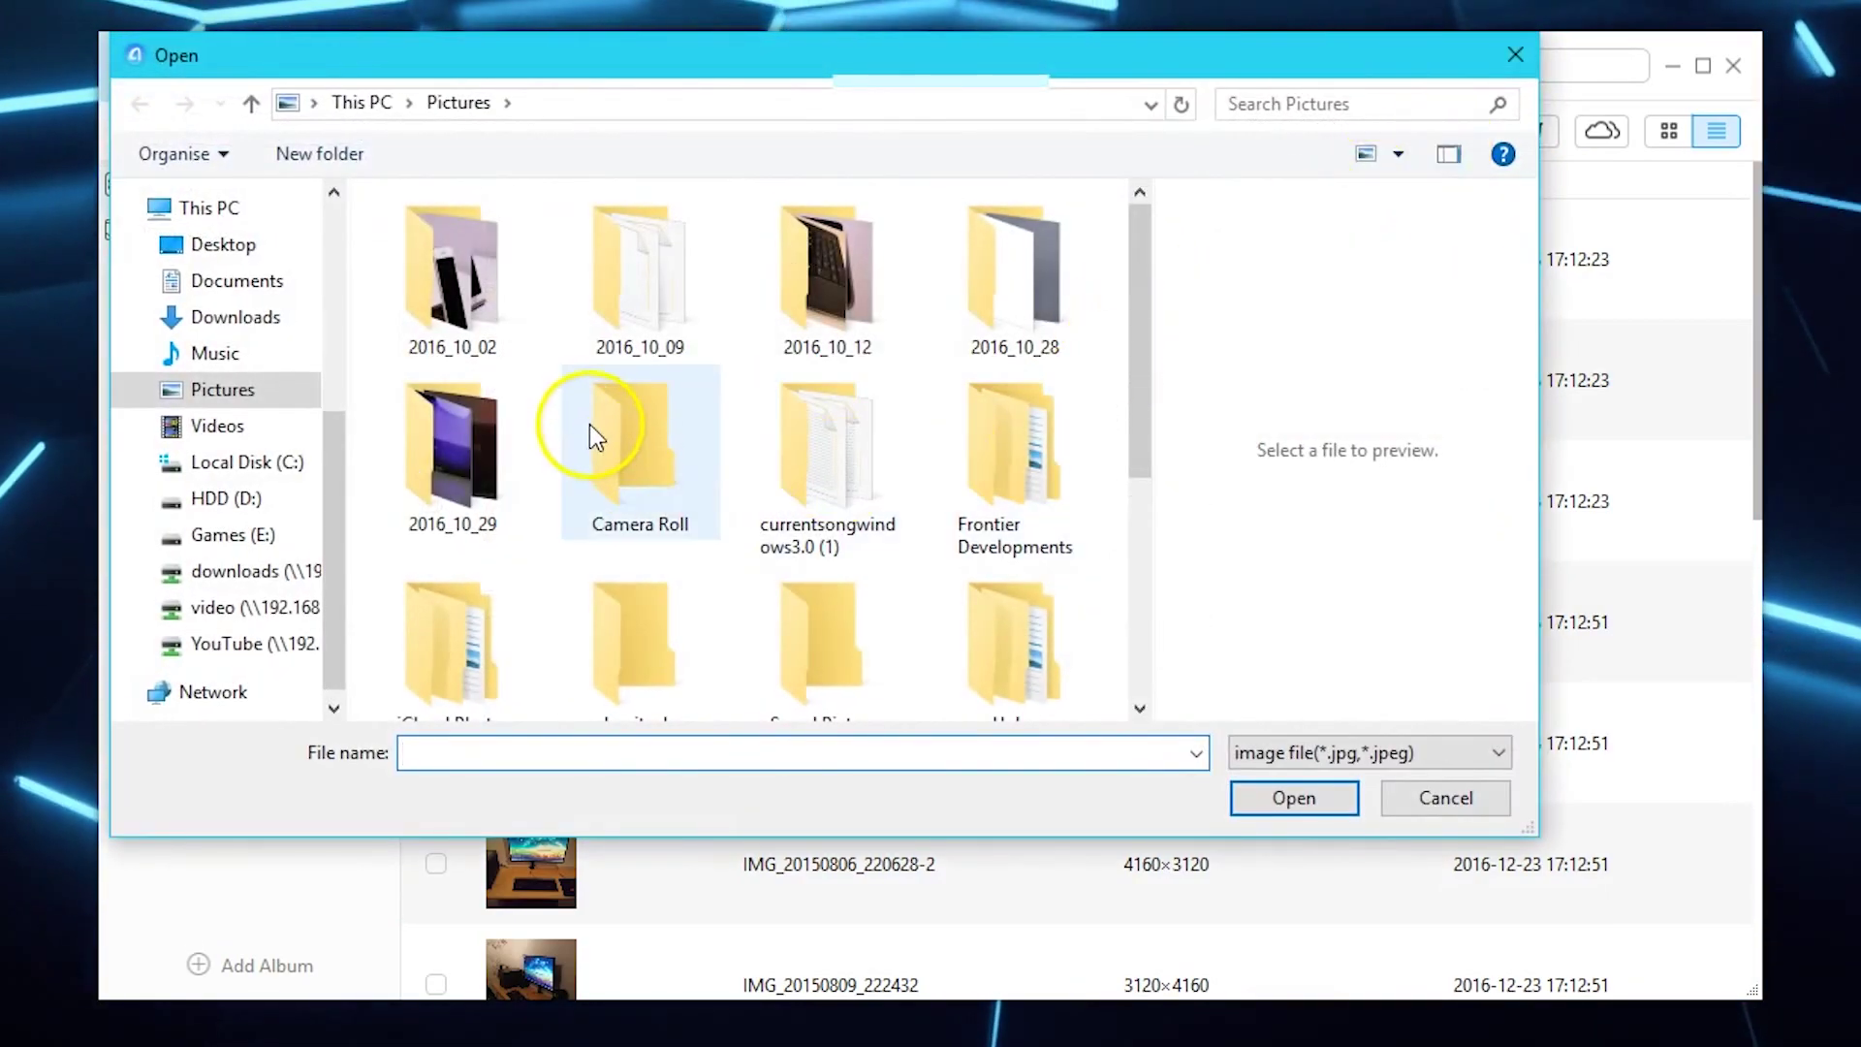
double_click(473, 306)
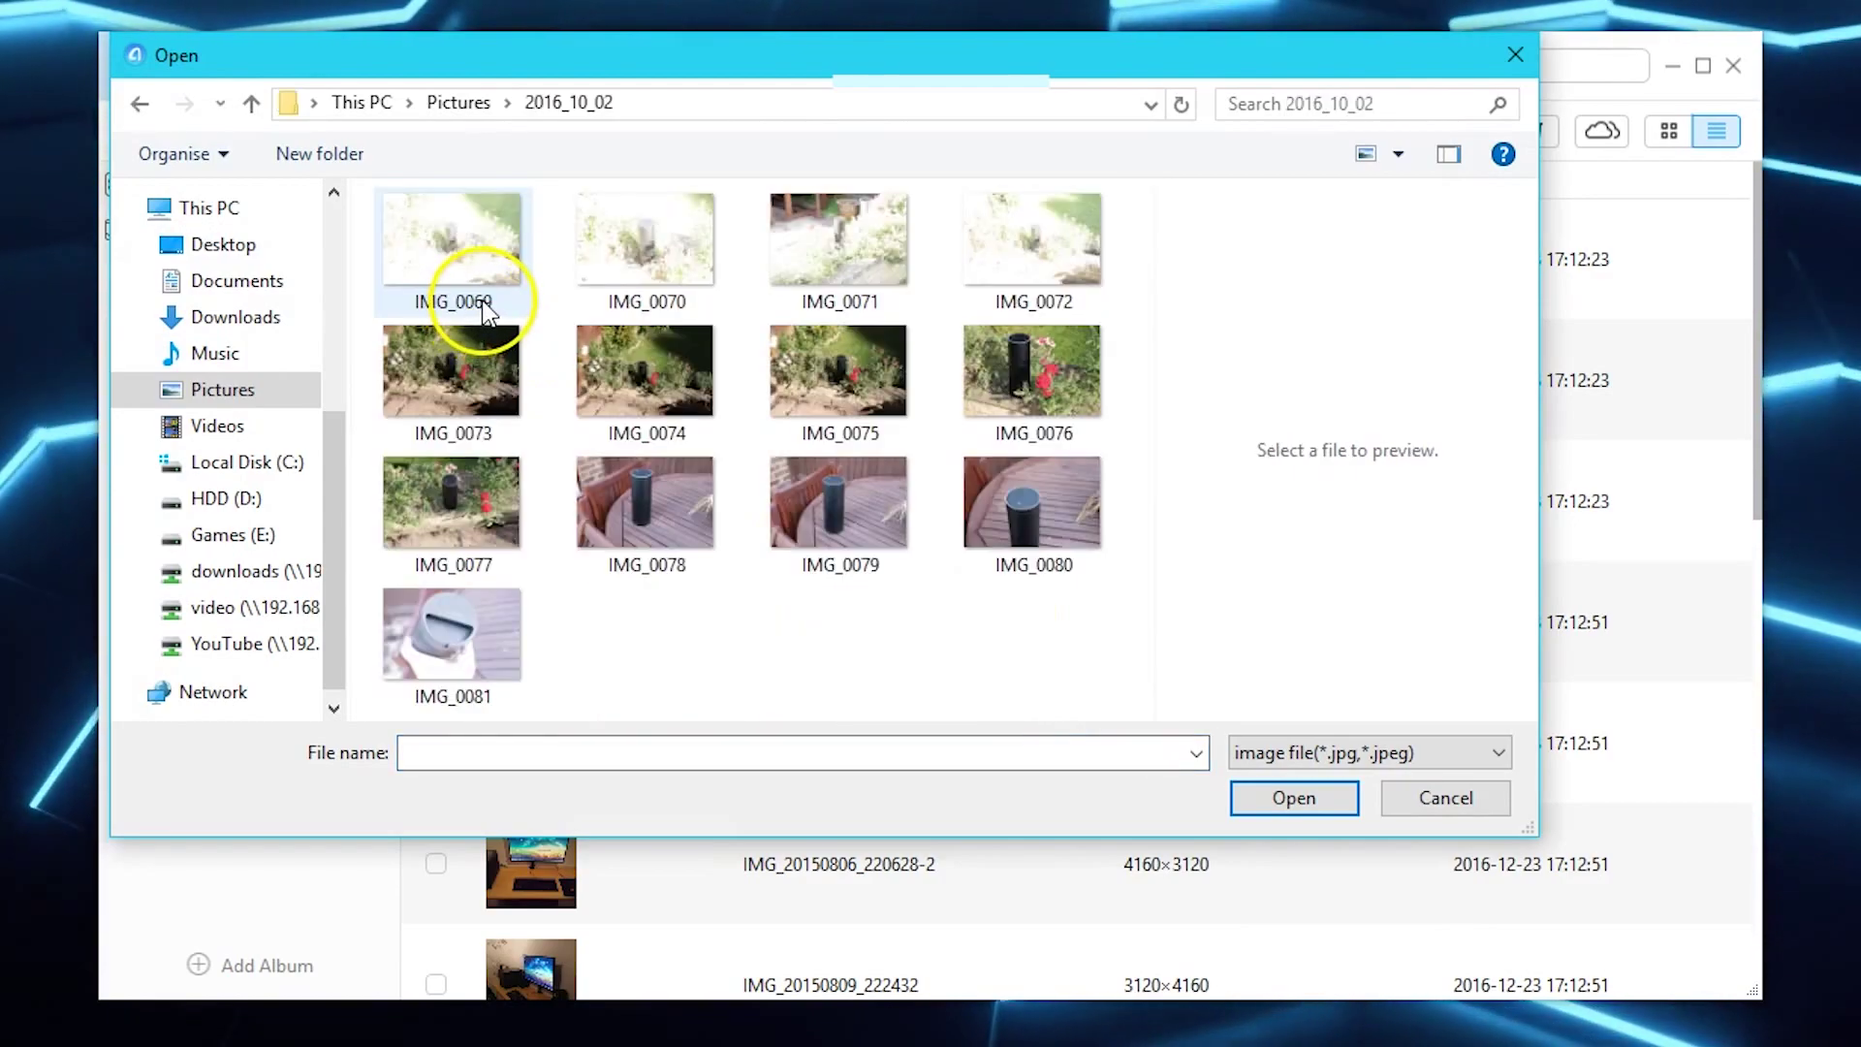
click(494, 263)
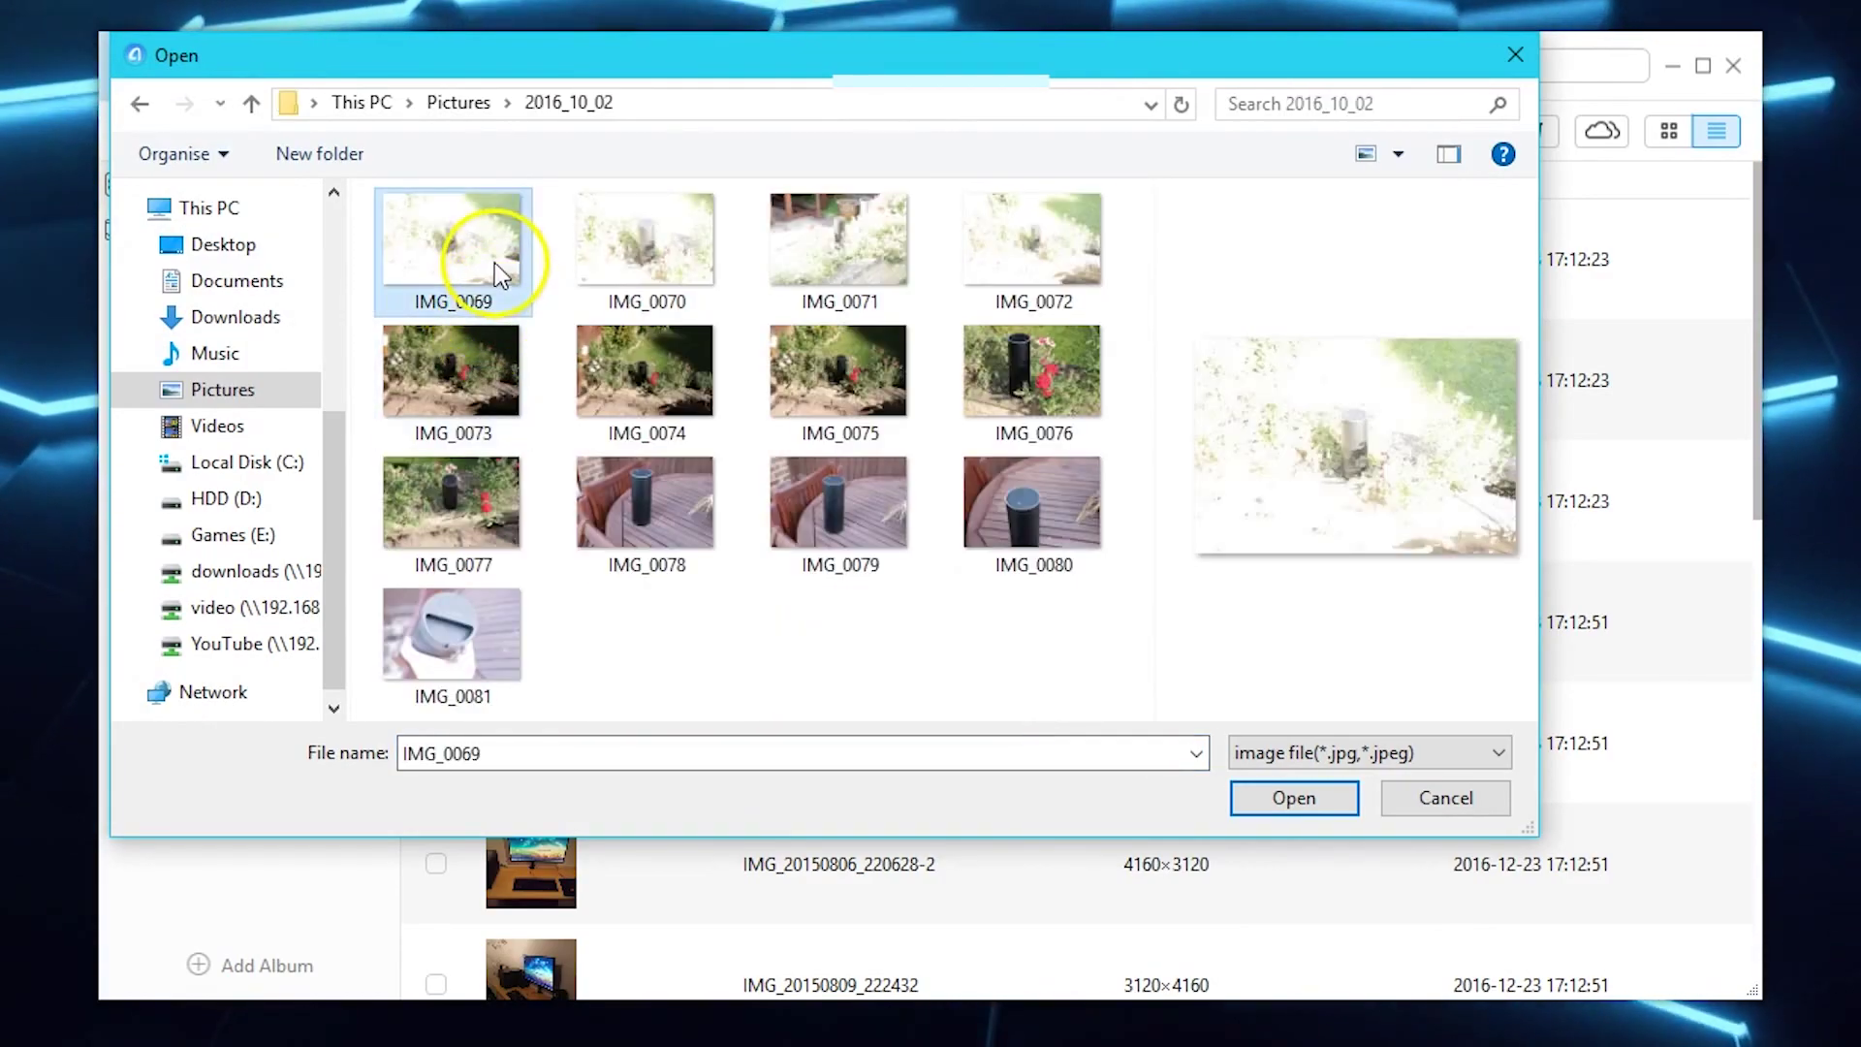
ctrl+click(636, 257)
click(1298, 798)
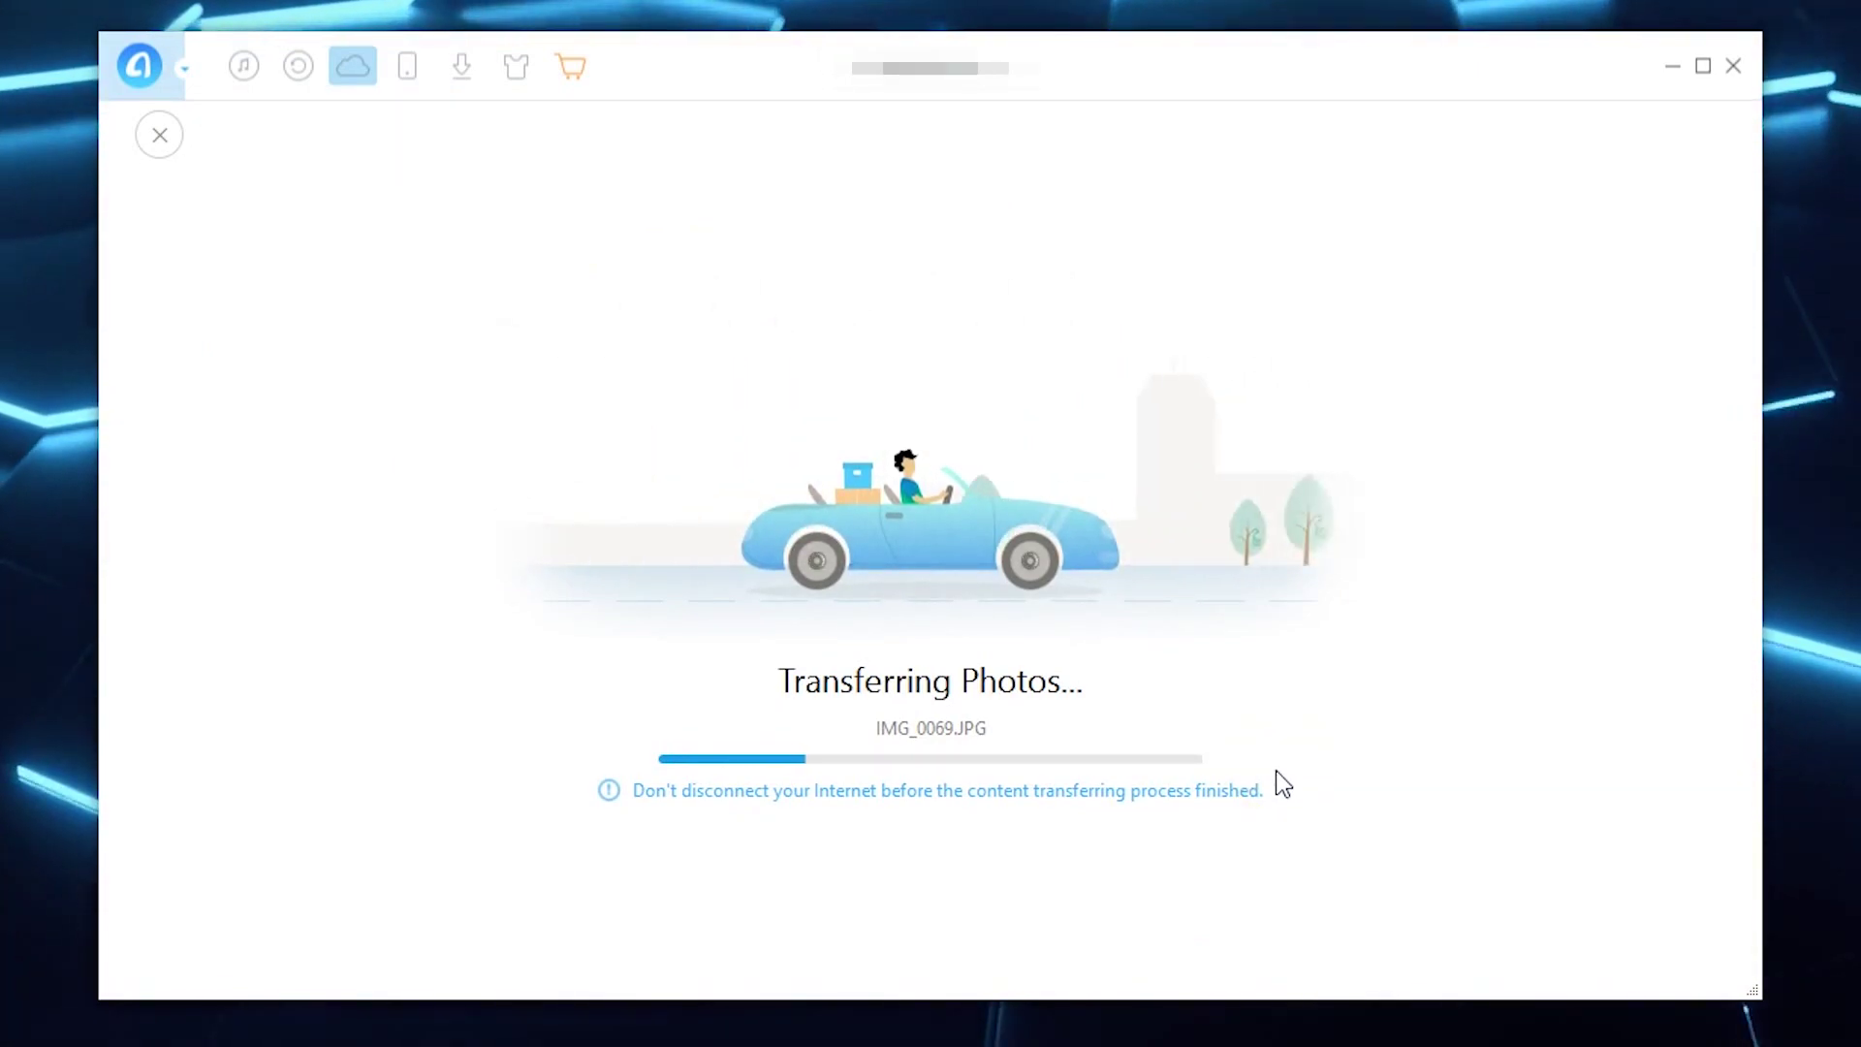
click(1286, 793)
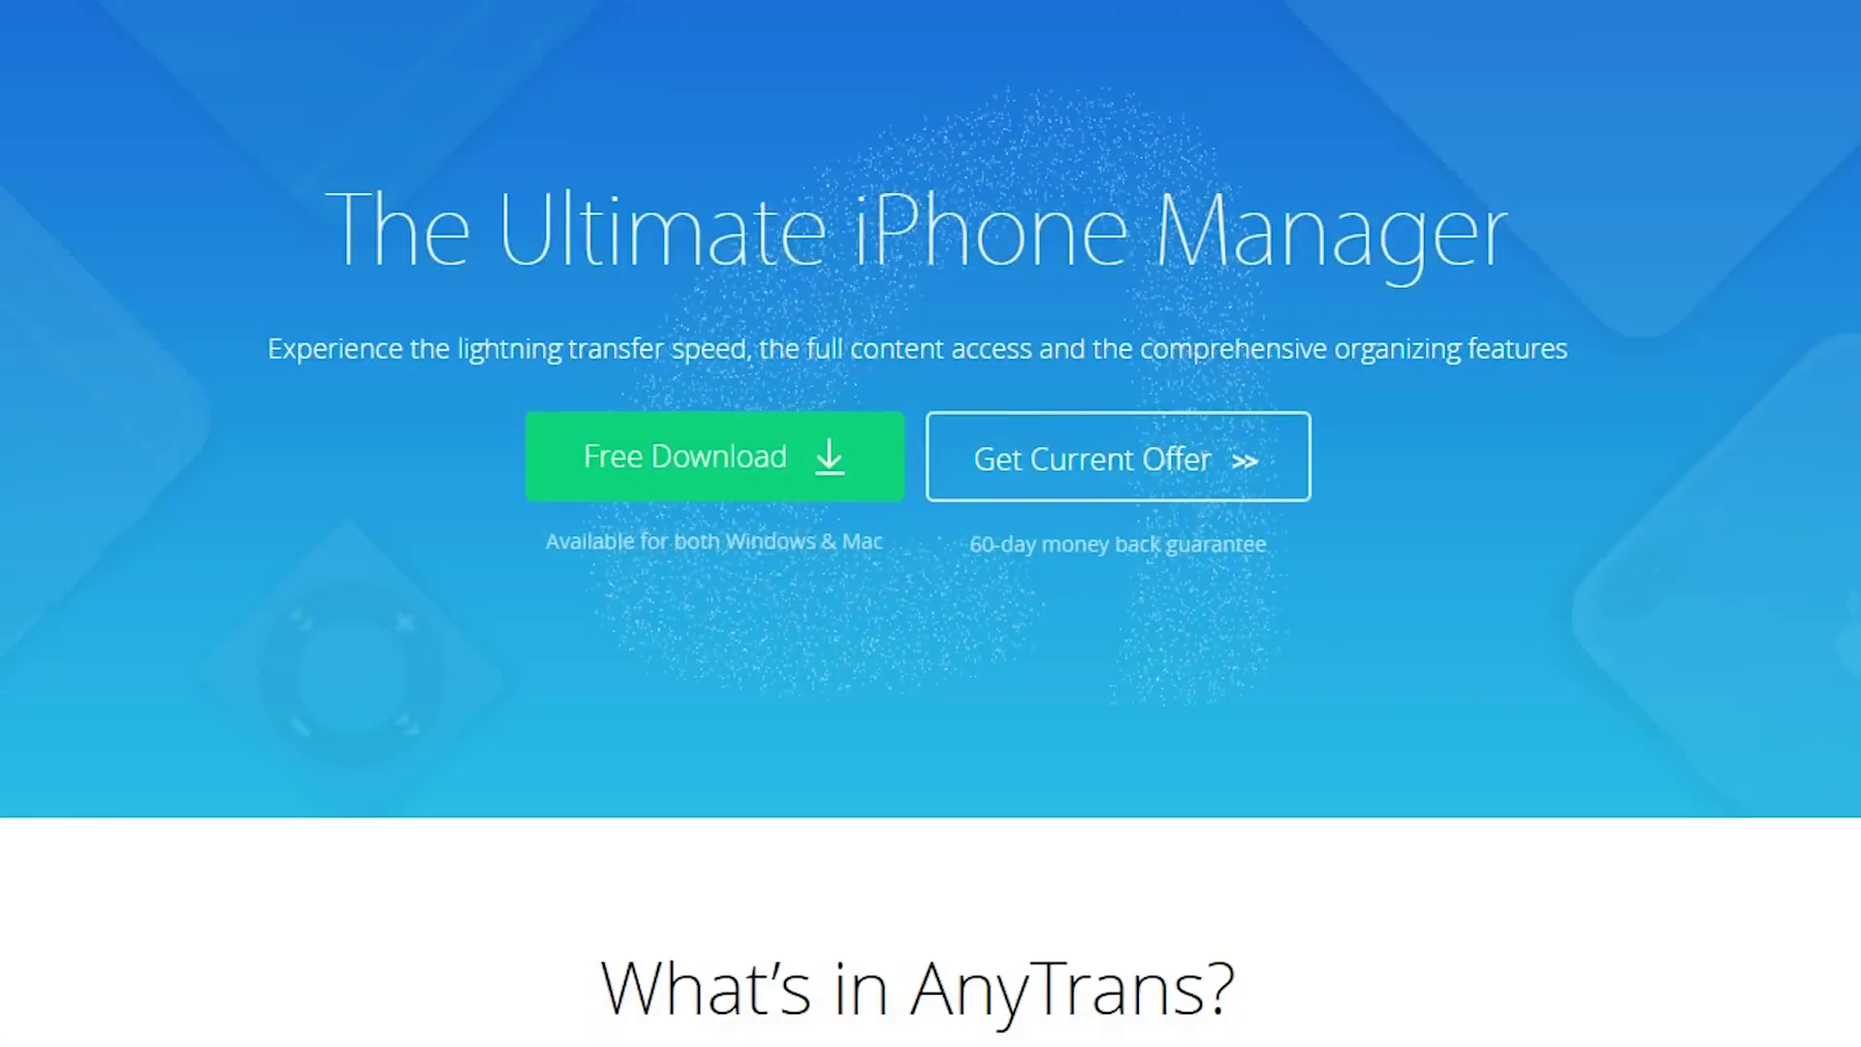
Scroll the imobie AnyTrans page down to the 'What's Amazing in AnyTrans?' section.
scroll(1357, 804, down, 15)
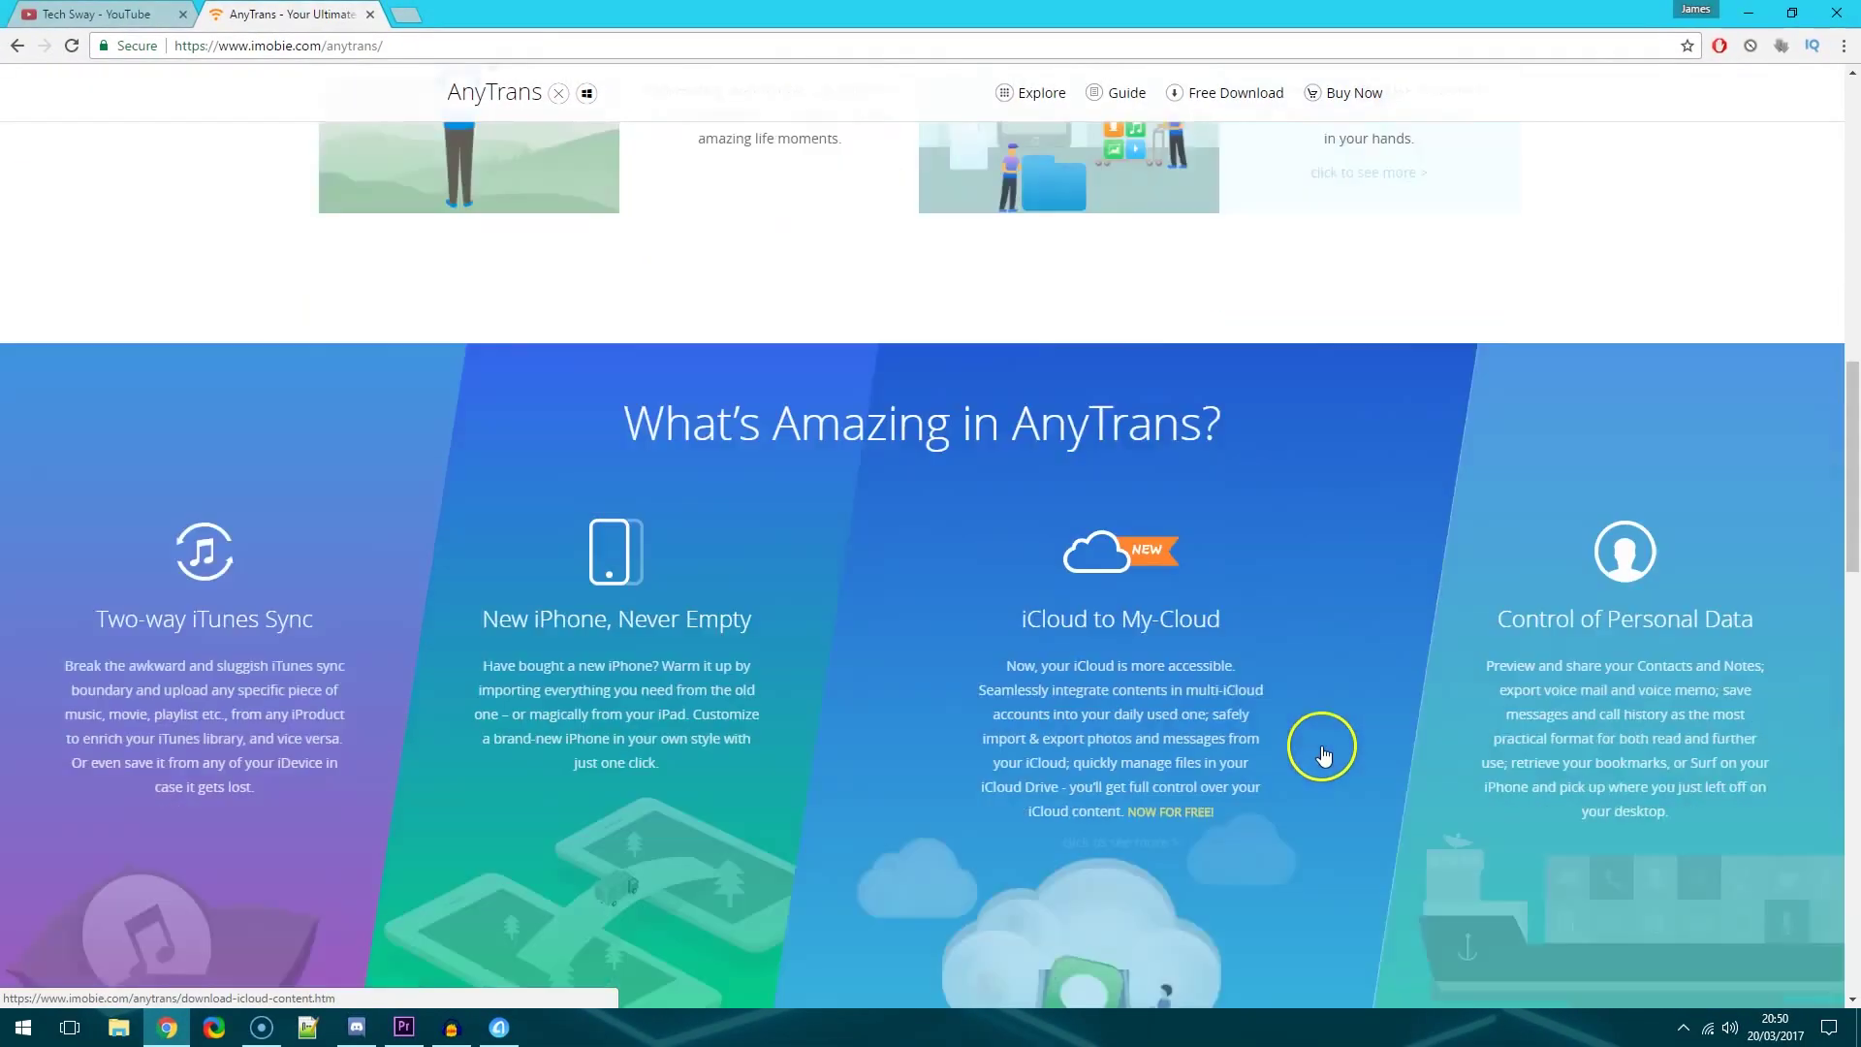
scroll(1323, 754, down, 3)
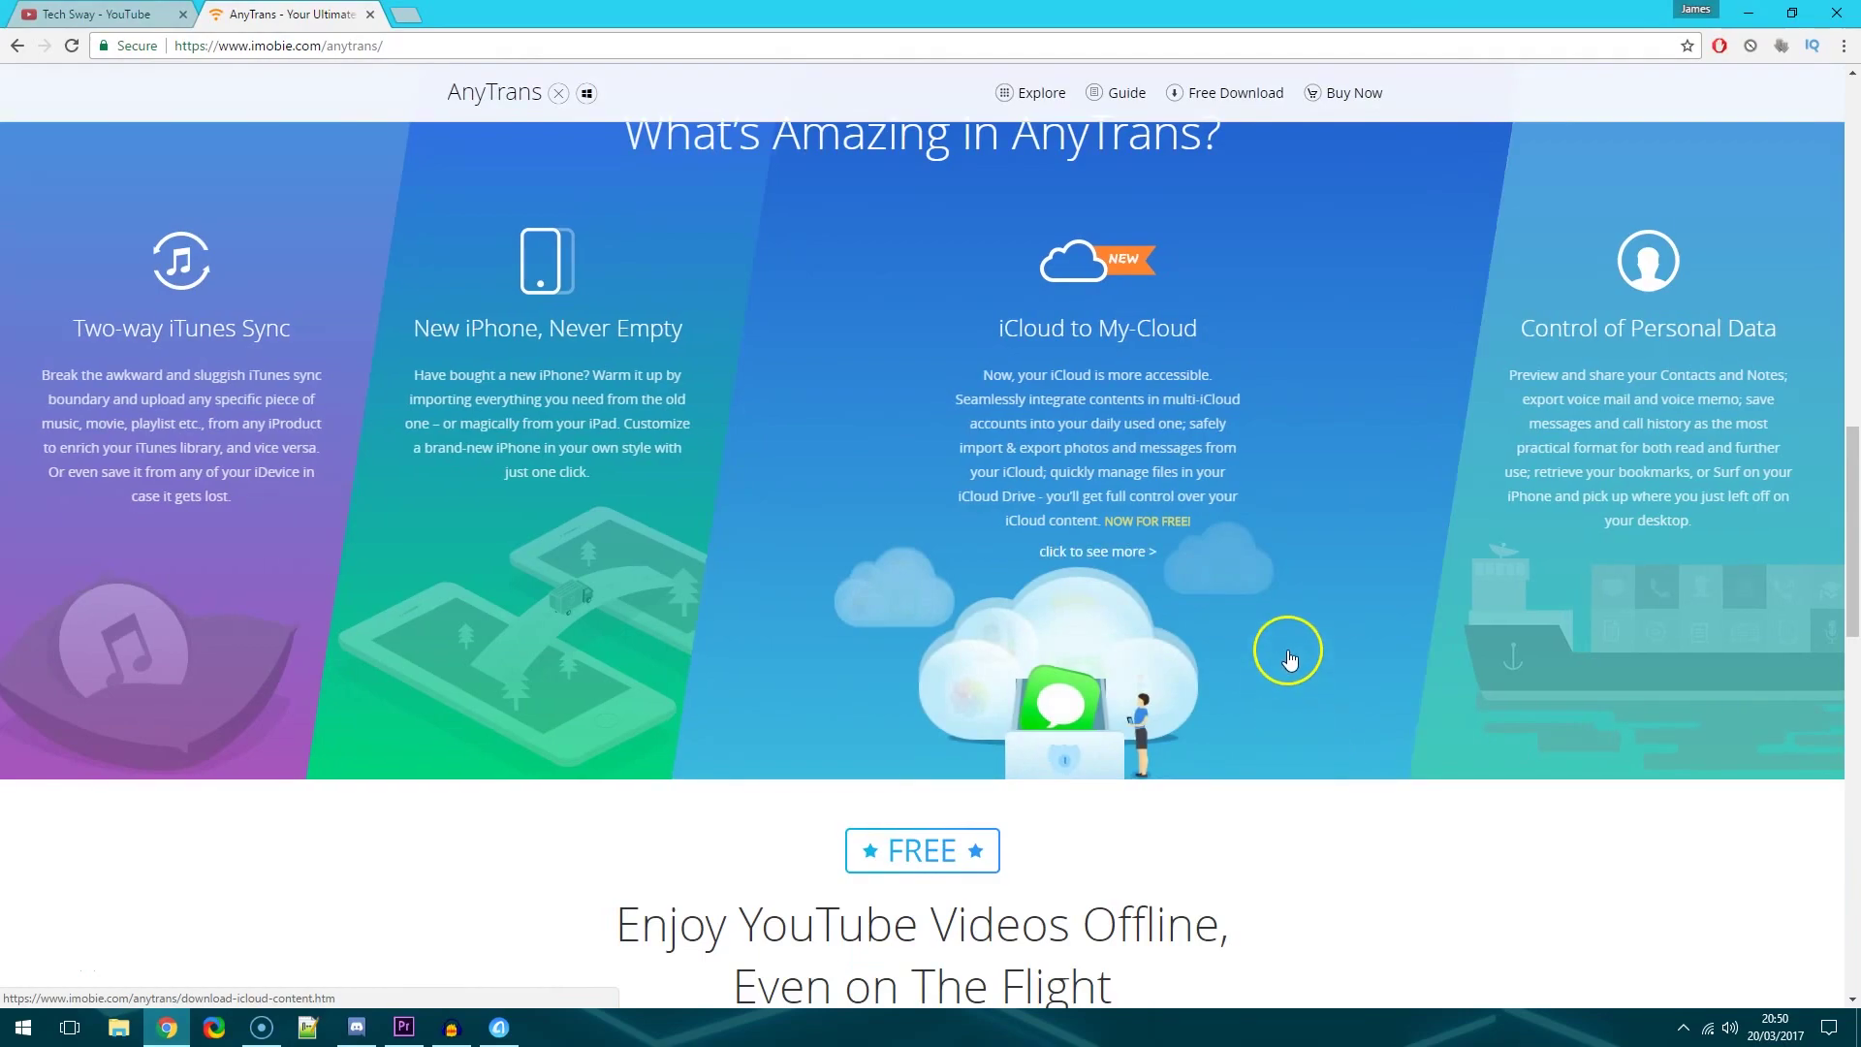